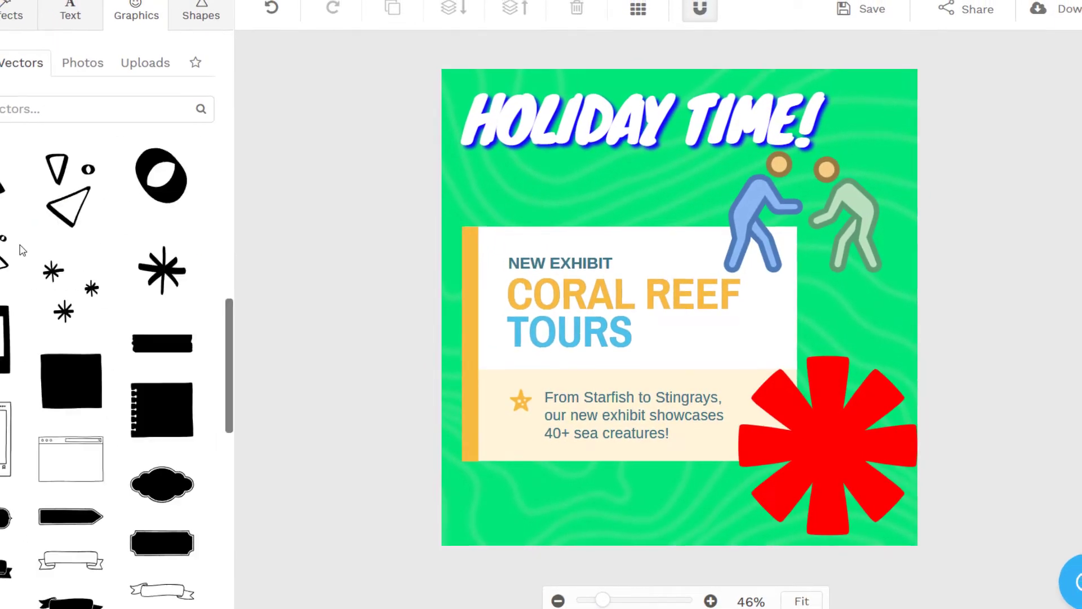
Leave the finished holiday design and go back to the Create a Graphic size picker.
left_click(93, 56)
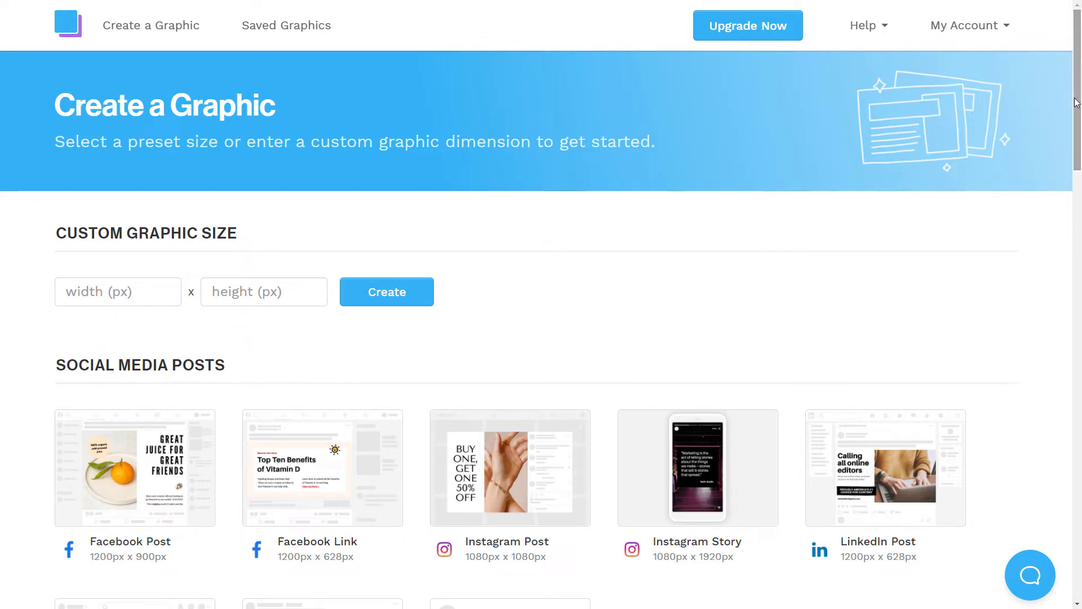
Scroll through the preset graphic sizes on the Create a Graphic page.
left_click_drag(1078, 101, 1065, 164)
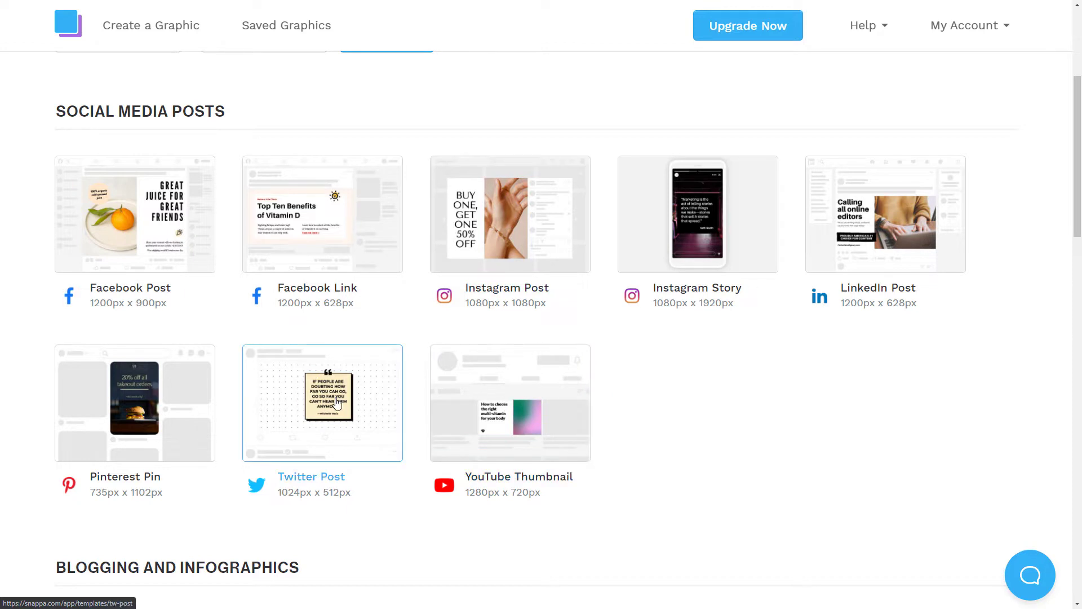
left_click_drag(1076, 211, 1077, 314)
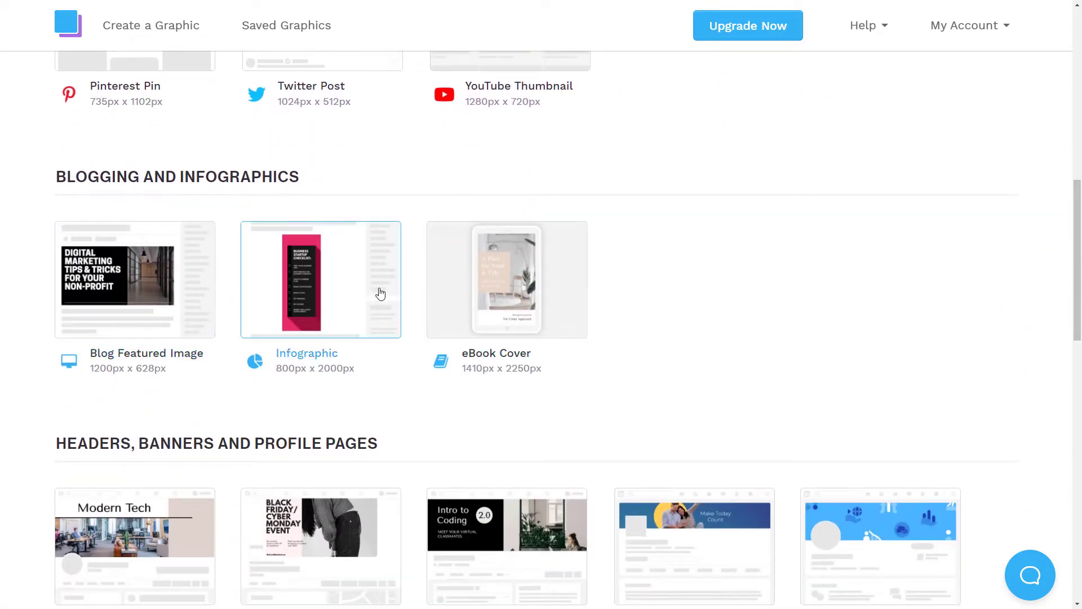
scroll(587, 333, "down", 4)
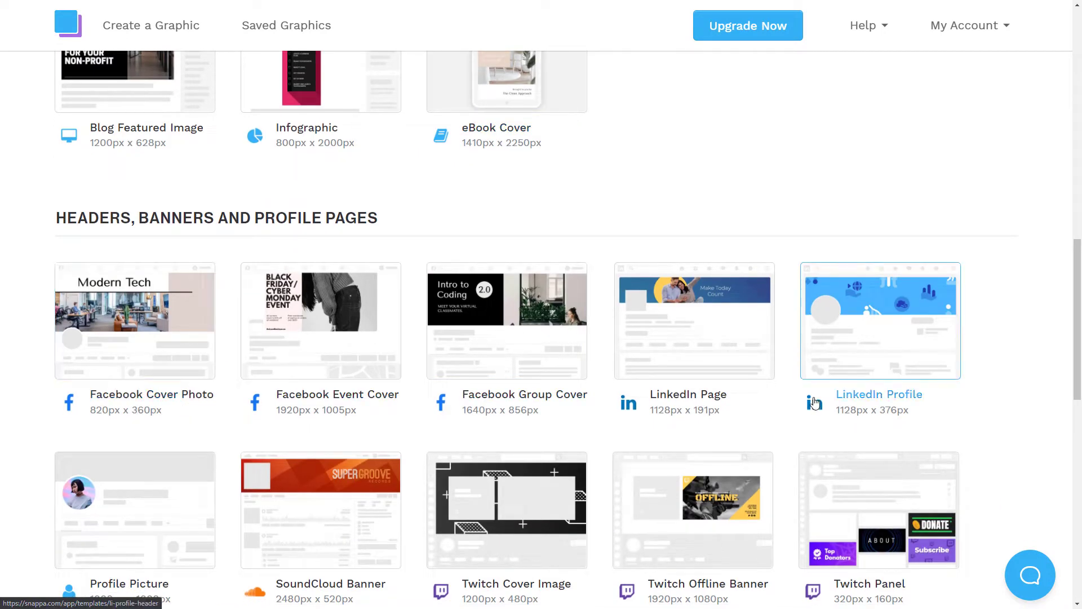
scroll(814, 315, "down", 3)
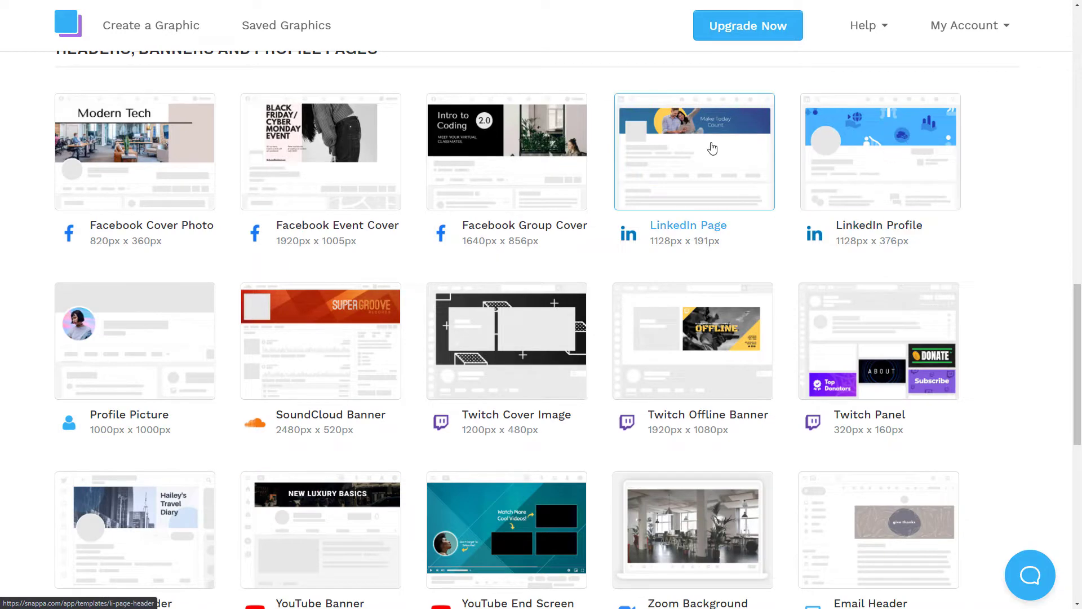
scroll(699, 563, "down", 5)
scroll(199, 443, "down", 6)
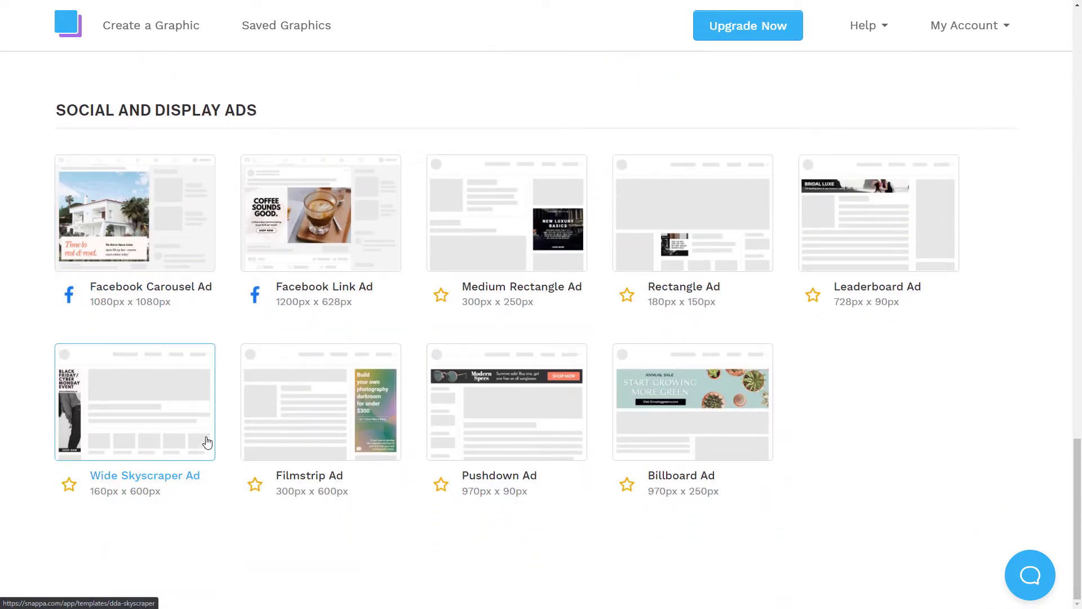
left_click_drag(1078, 516, 1064, 106)
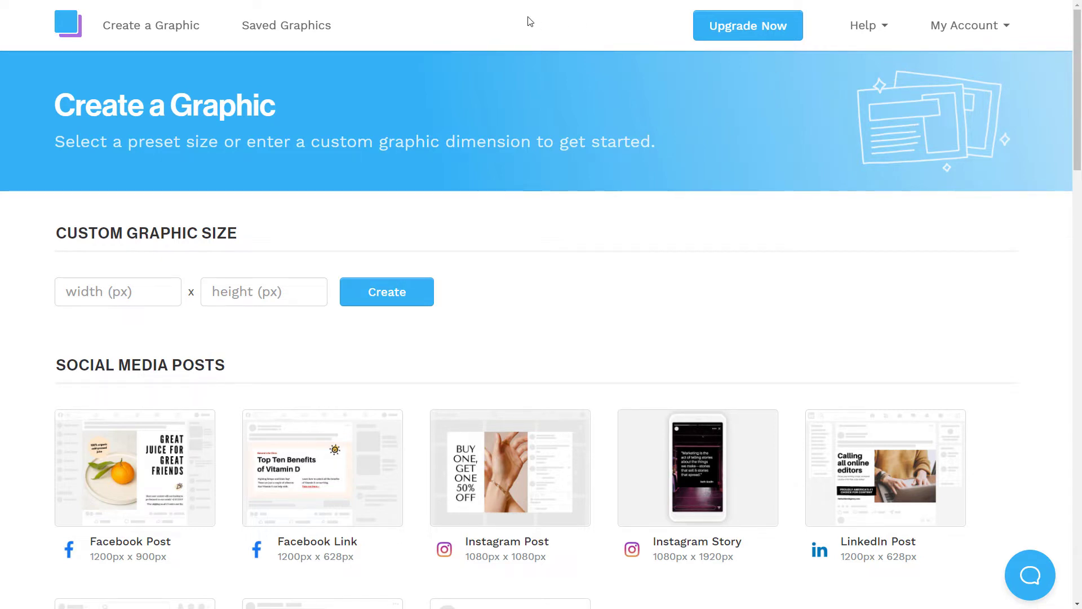
mouse_move(432, 5)
Check Saved Graphics, then return to the Create a Graphic presets.
left_click(295, 32)
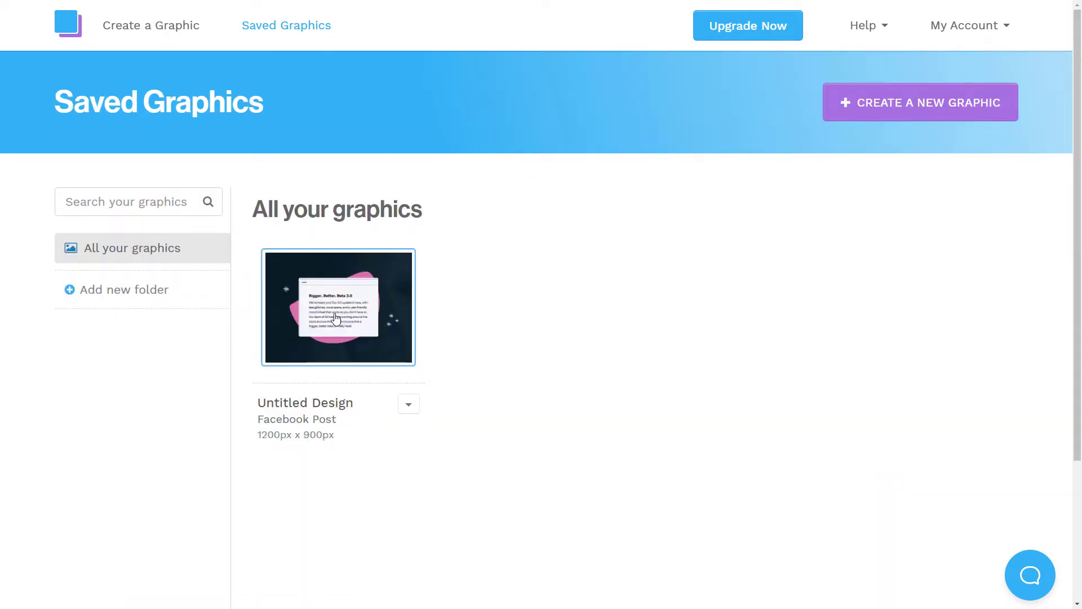
left_click(167, 33)
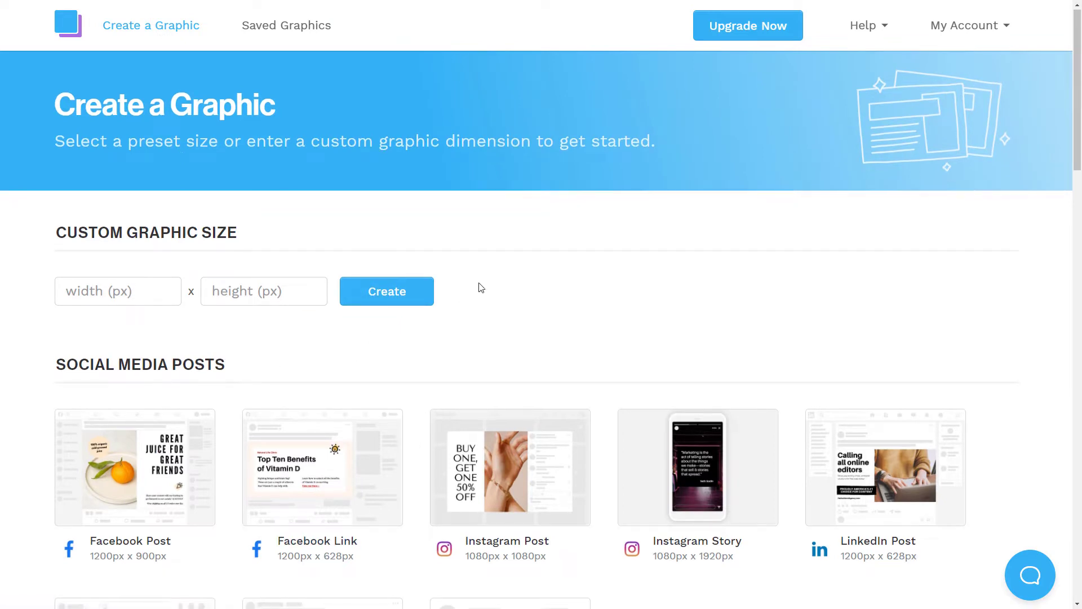
scroll(484, 282, "down", 5)
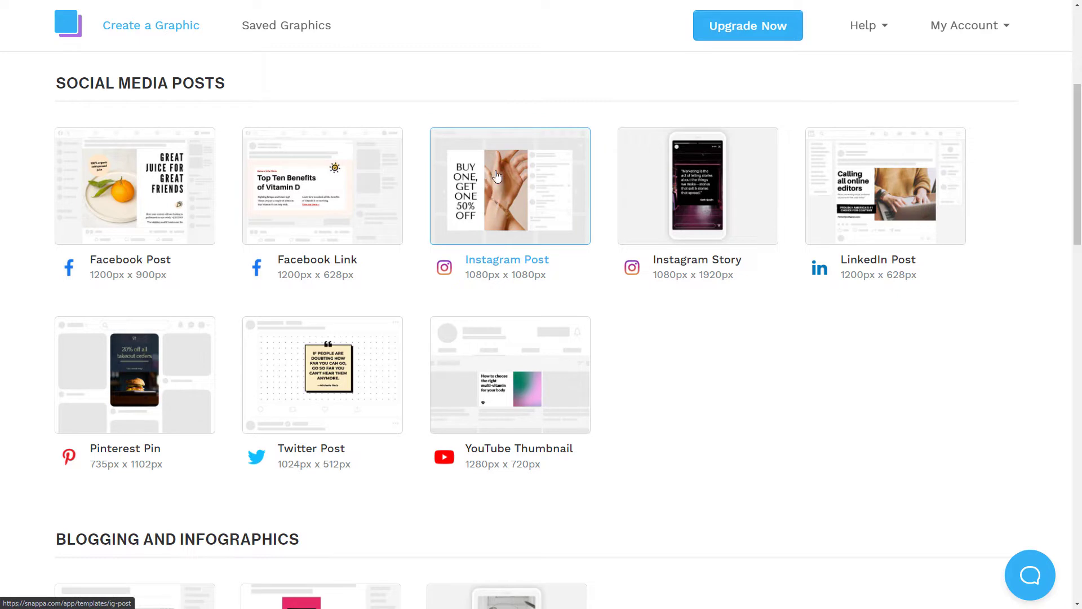
Start a 1080 x 1080 px Instagram Post and browse its featured templates.
left_click(507, 195)
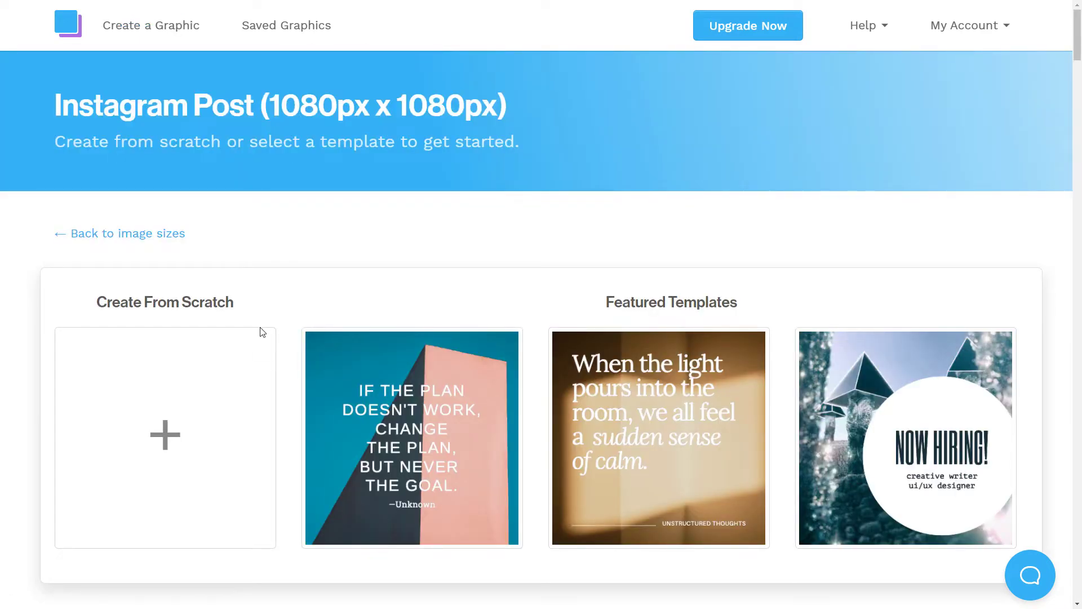
scroll(327, 361, "down", 3)
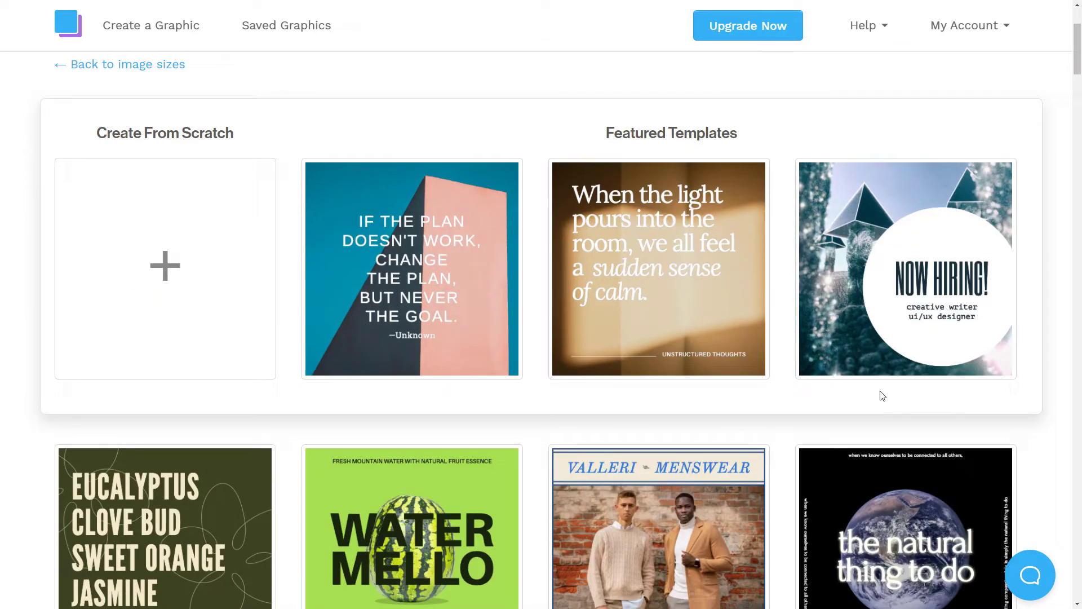
scroll(970, 395, "down", 20)
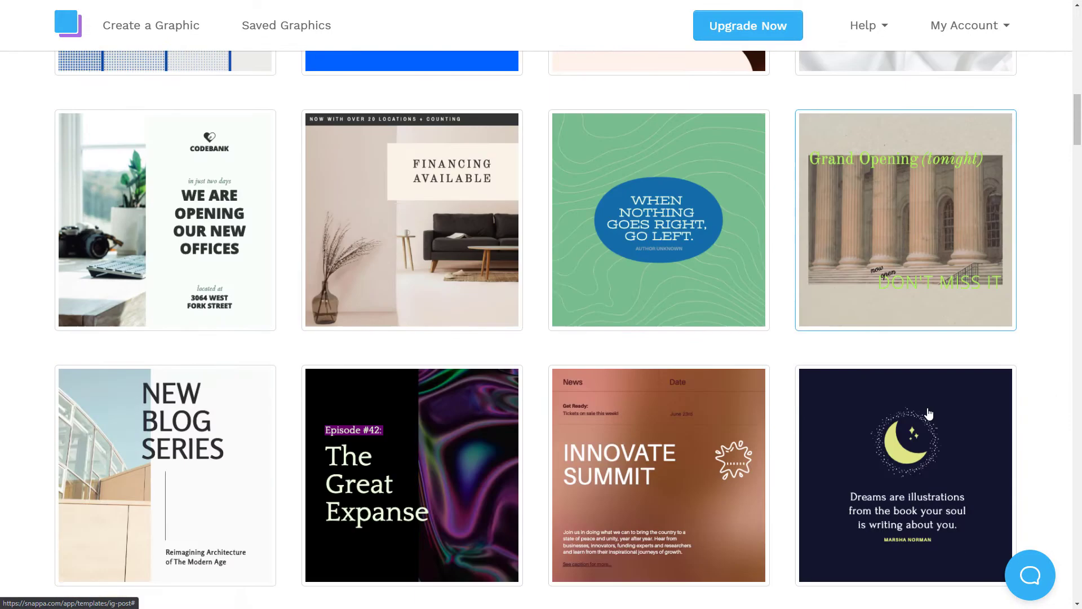
scroll(927, 419, "down", 7)
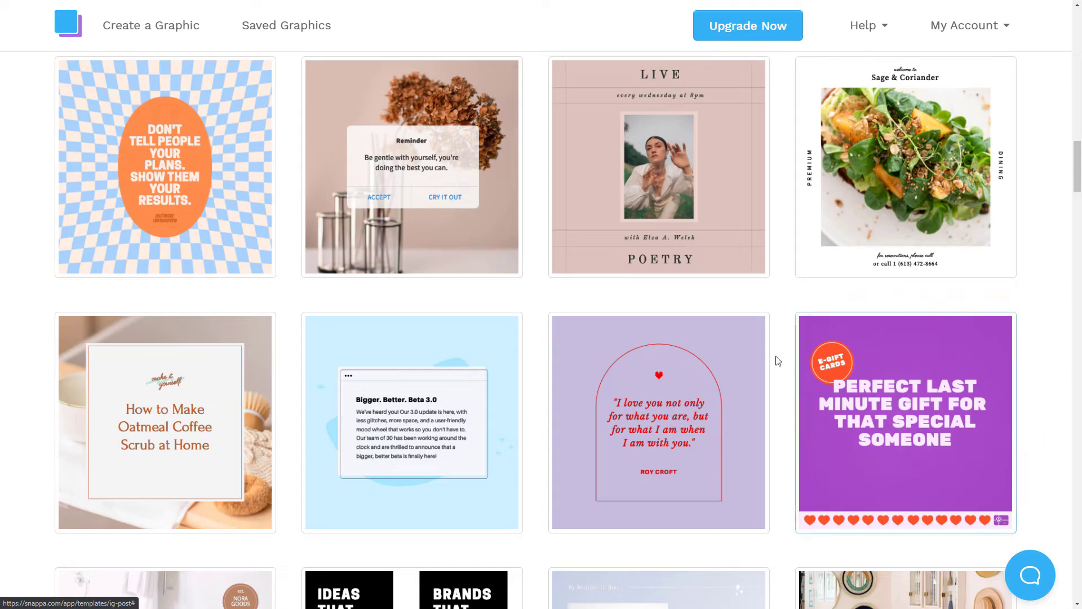
scroll(648, 339, "down", 4)
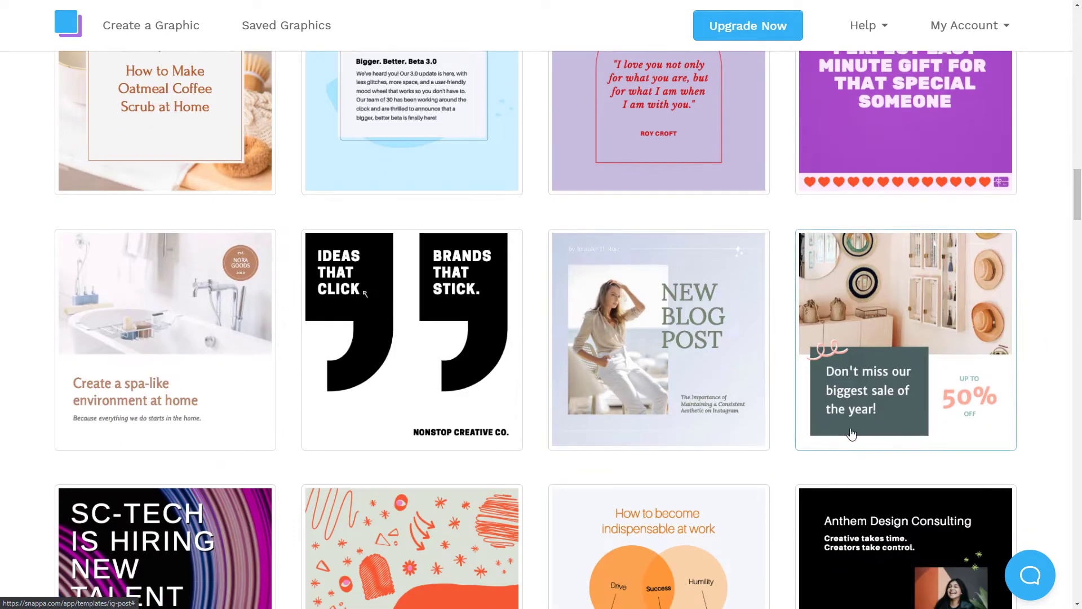
scroll(834, 442, "down", 4)
scroll(677, 404, "down", 7)
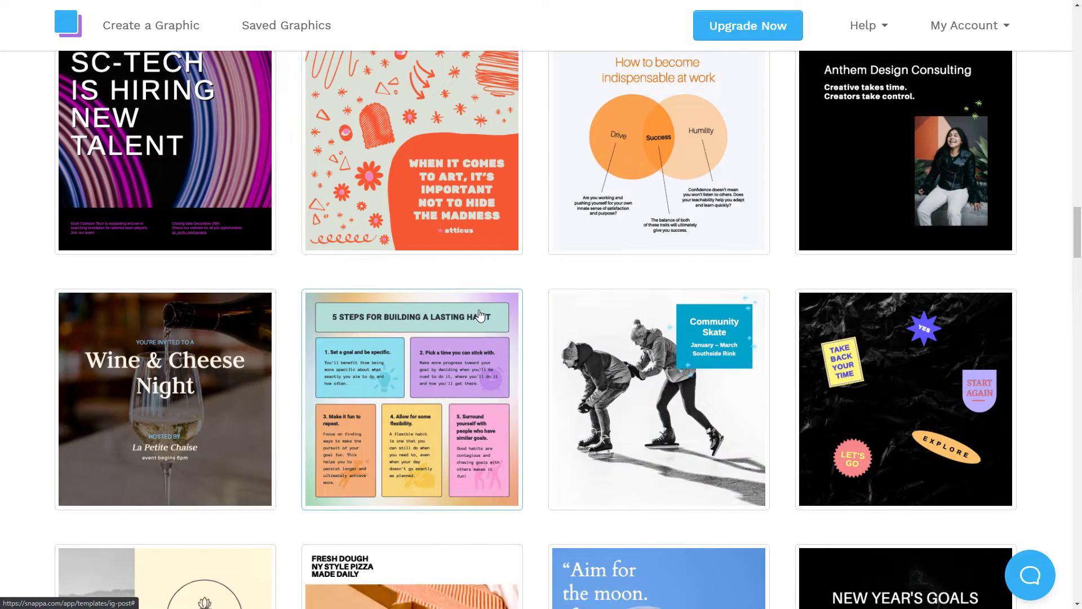
scroll(476, 318, "down", 3)
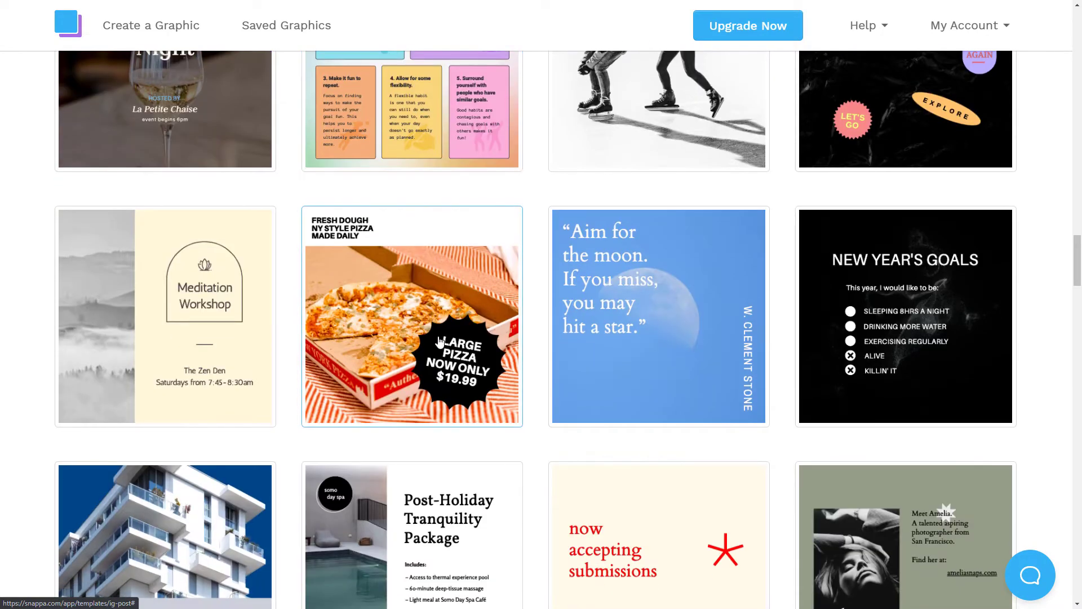
scroll(440, 342, "down", 5)
scroll(311, 417, "down", 5)
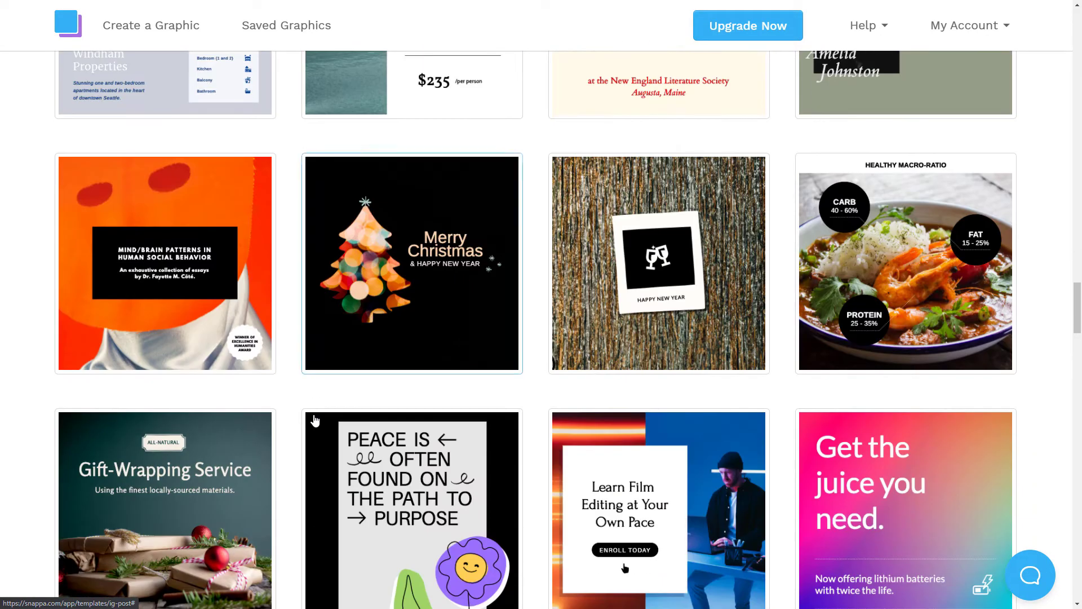
scroll(855, 365, "down", 6)
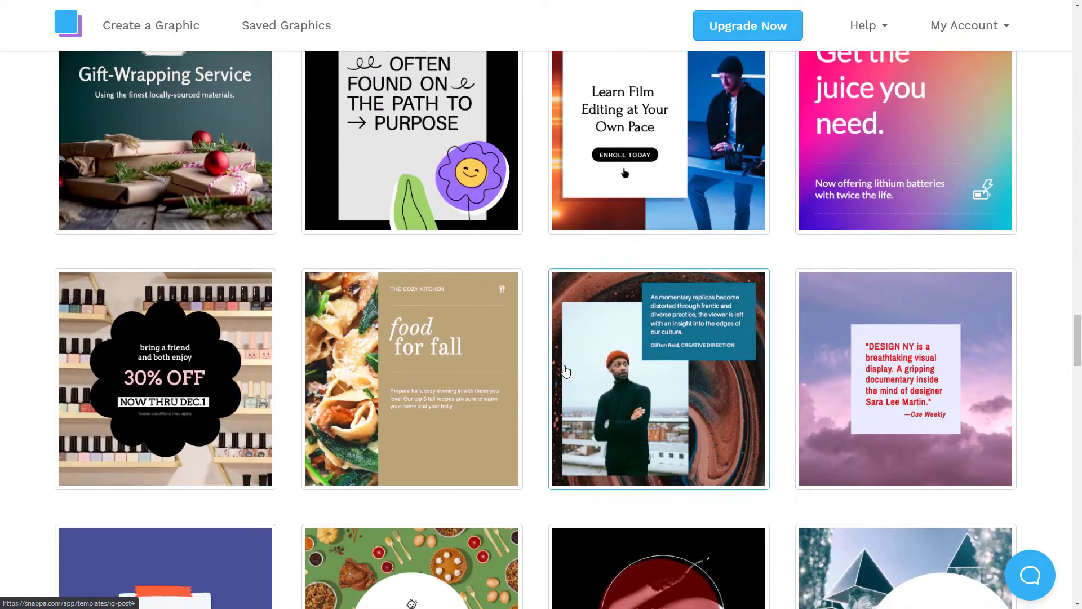
Find the Coral Reef Expeditions template and load it in the editor.
scroll(566, 371, "down", 5)
scroll(566, 371, "down", 5)
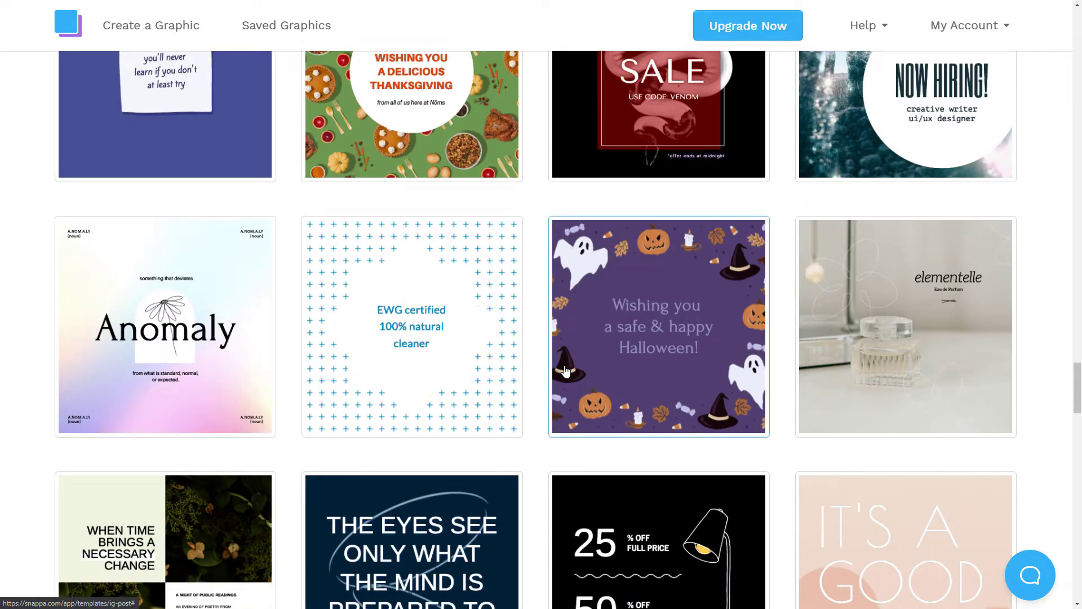
scroll(566, 370, "down", 4)
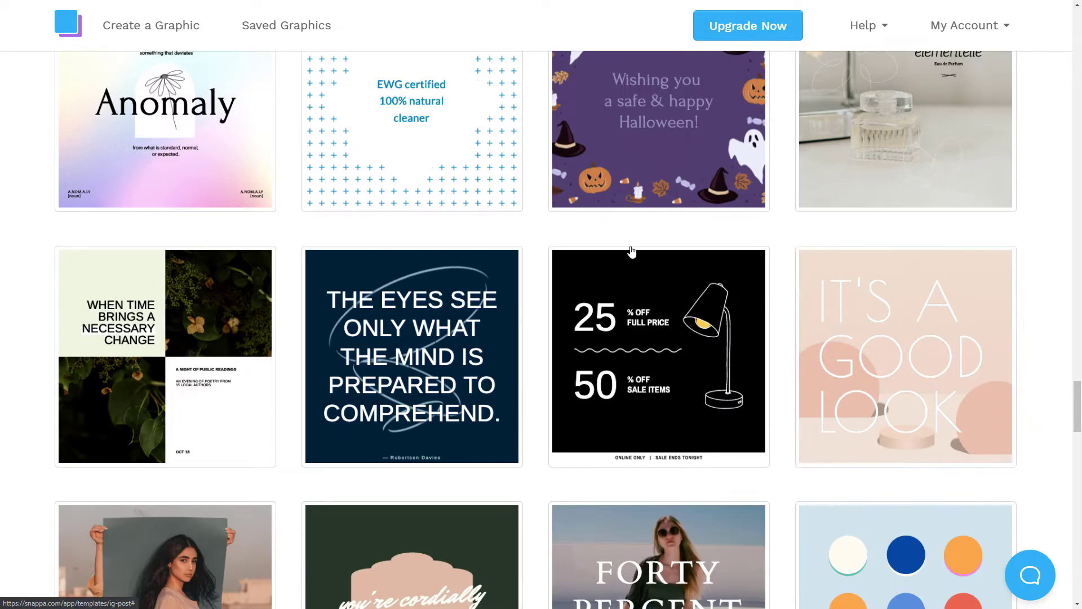
scroll(592, 249, "down", 3)
scroll(588, 252, "down", 4)
scroll(437, 232, "down", 3)
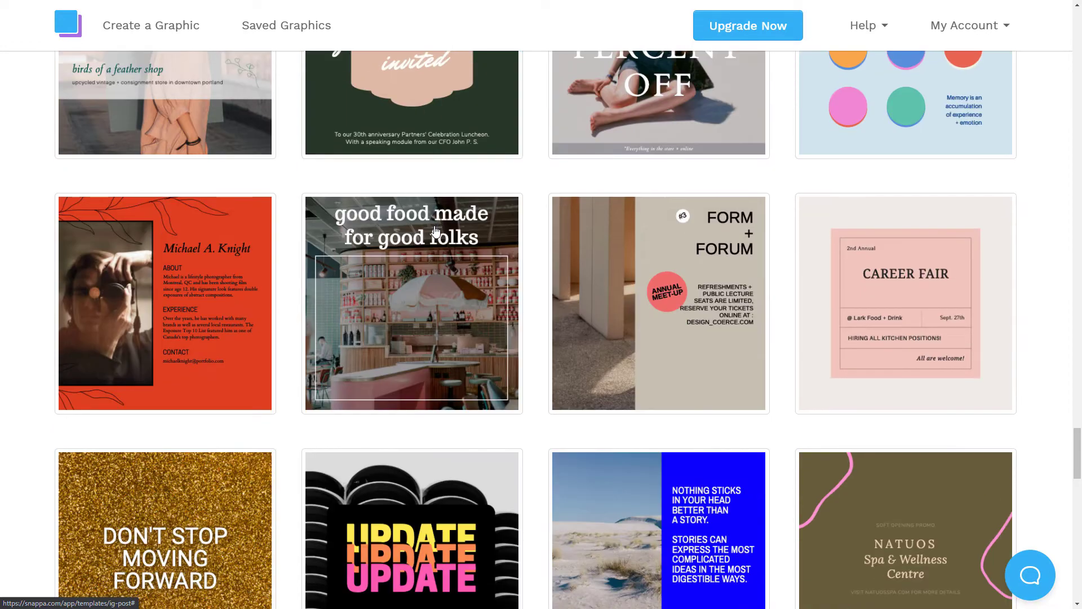
scroll(437, 232, "down", 4)
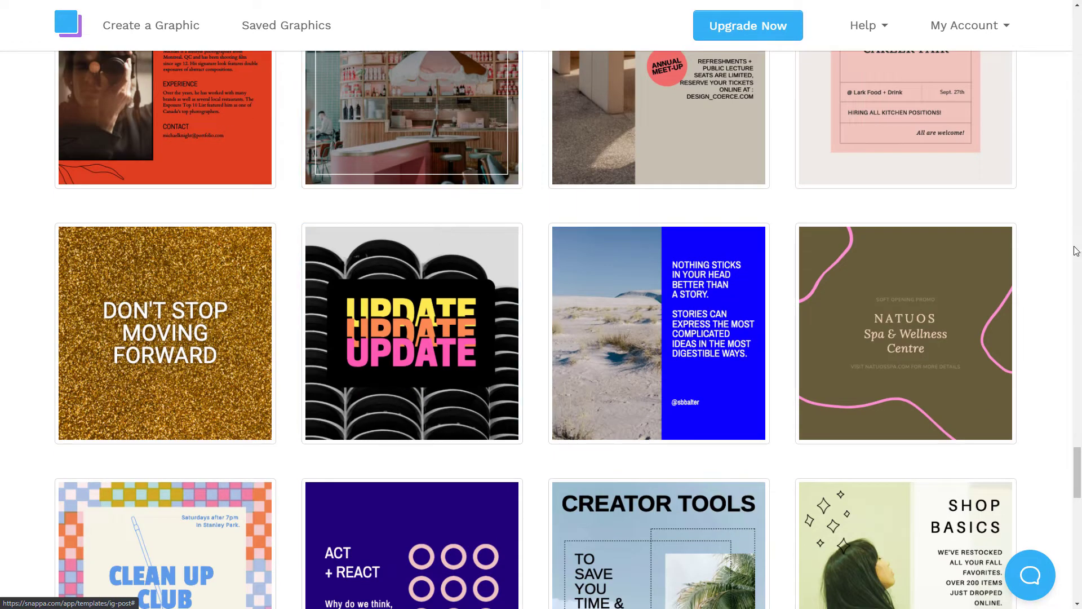
scroll(621, 243, "down", 9)
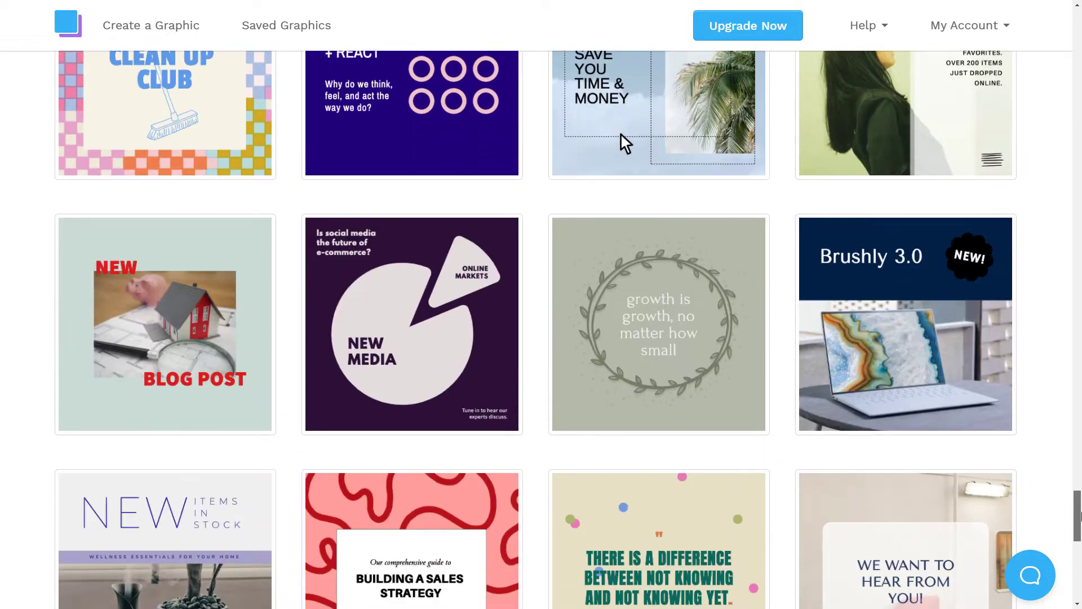
scroll(621, 134, "down", 12)
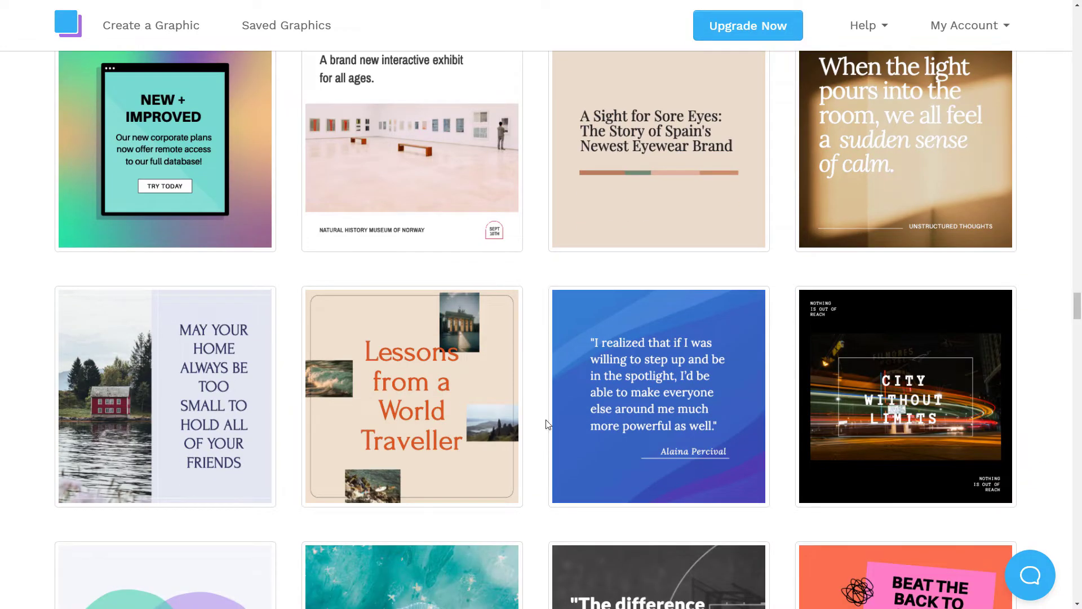
scroll(551, 381, "down", 9)
scroll(505, 335, "up", 2)
scroll(505, 335, "up", 1)
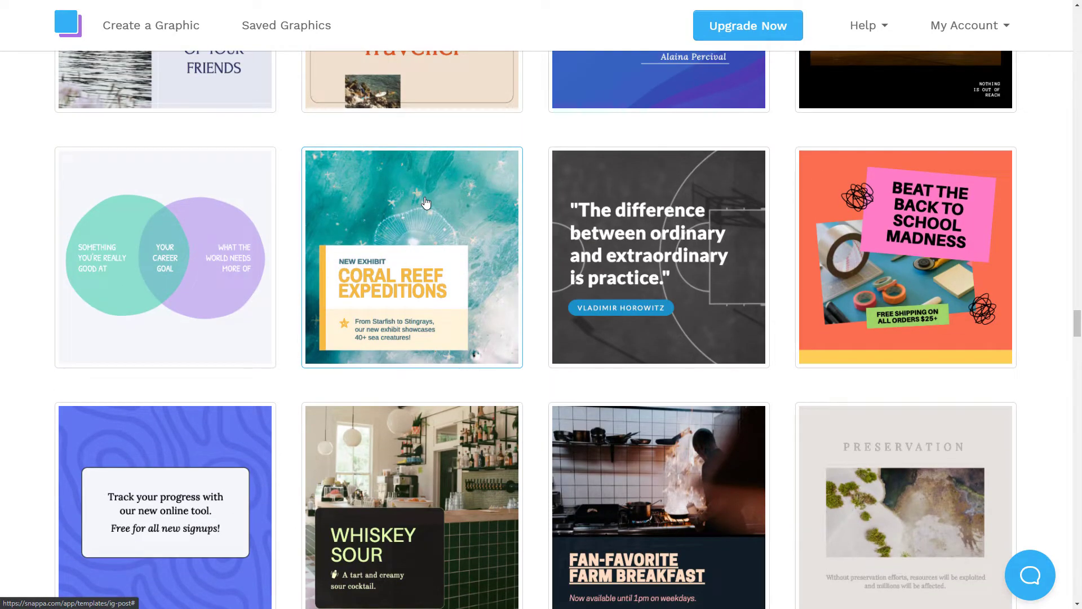
left_click(426, 203)
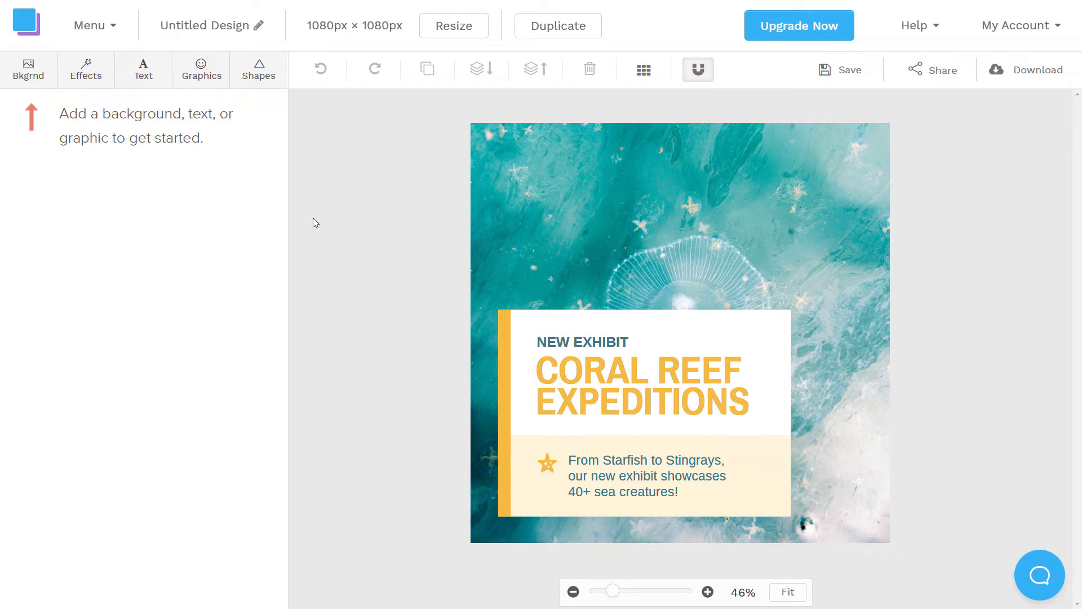
left_click(625, 376)
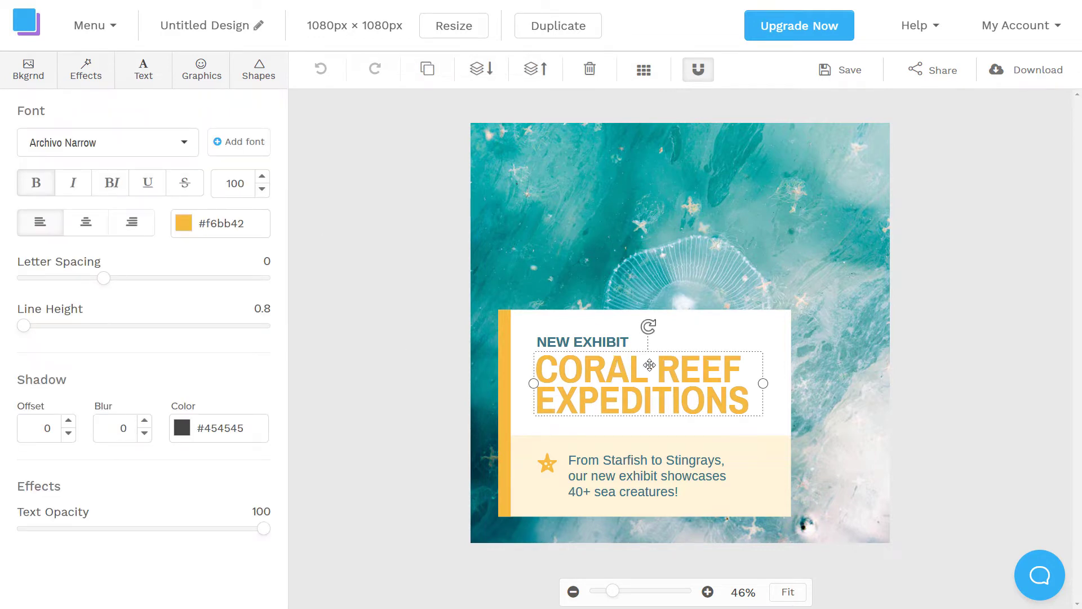
left_click_drag(657, 361, 668, 351)
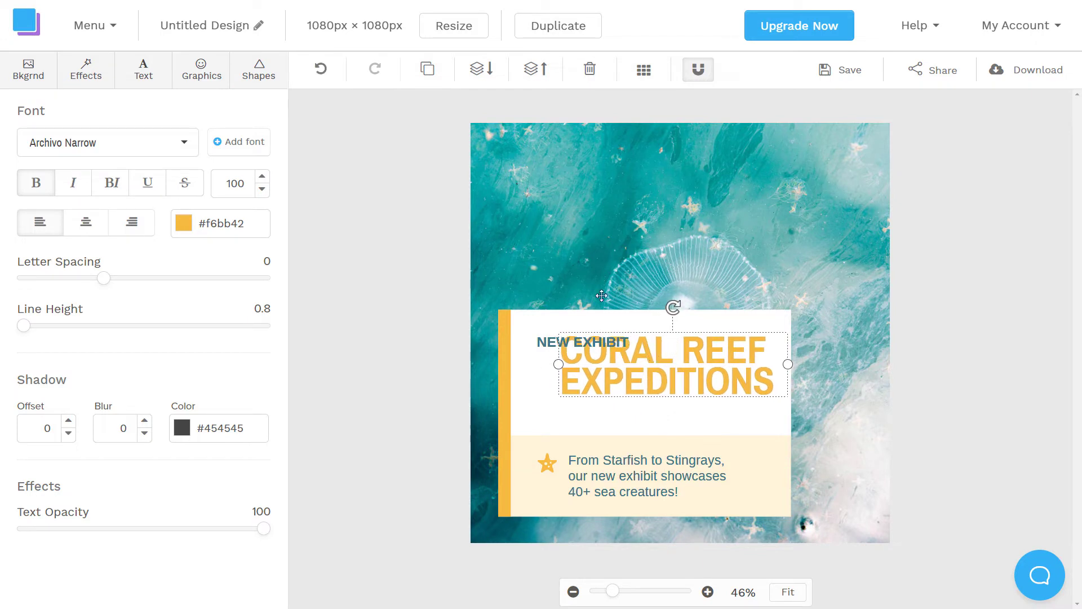
left_click(322, 70)
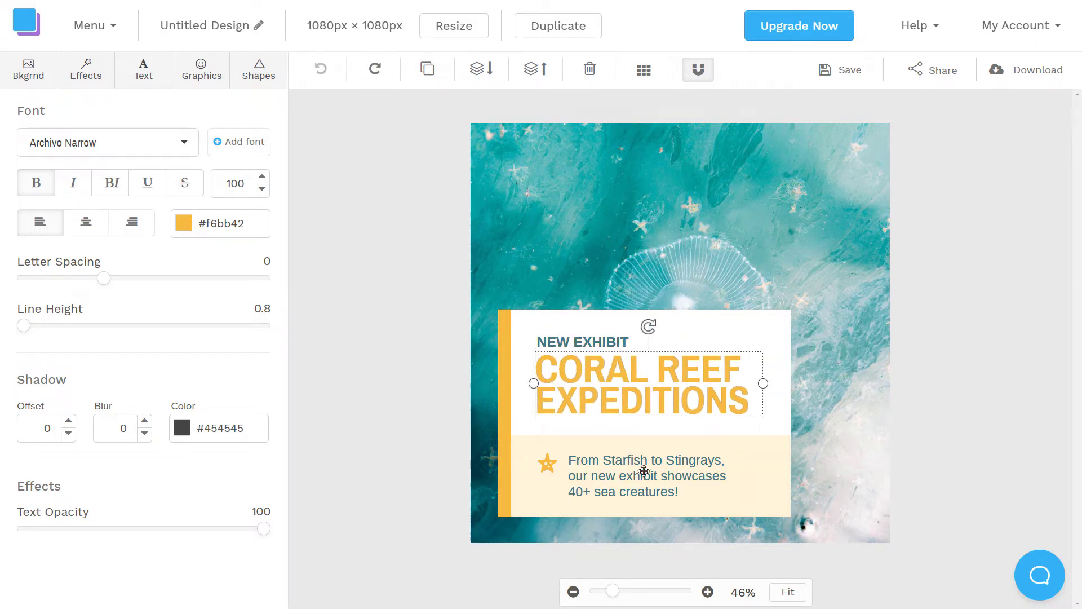
left_click(671, 455)
left_click_drag(670, 454, 770, 311)
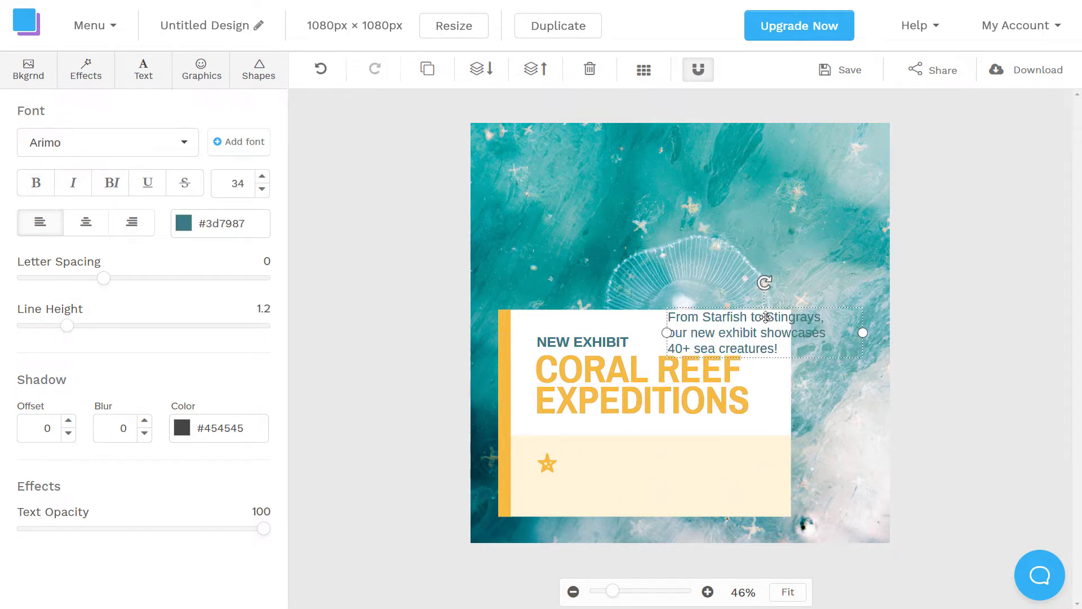
left_click(319, 68)
left_click(361, 70)
left_click(320, 68)
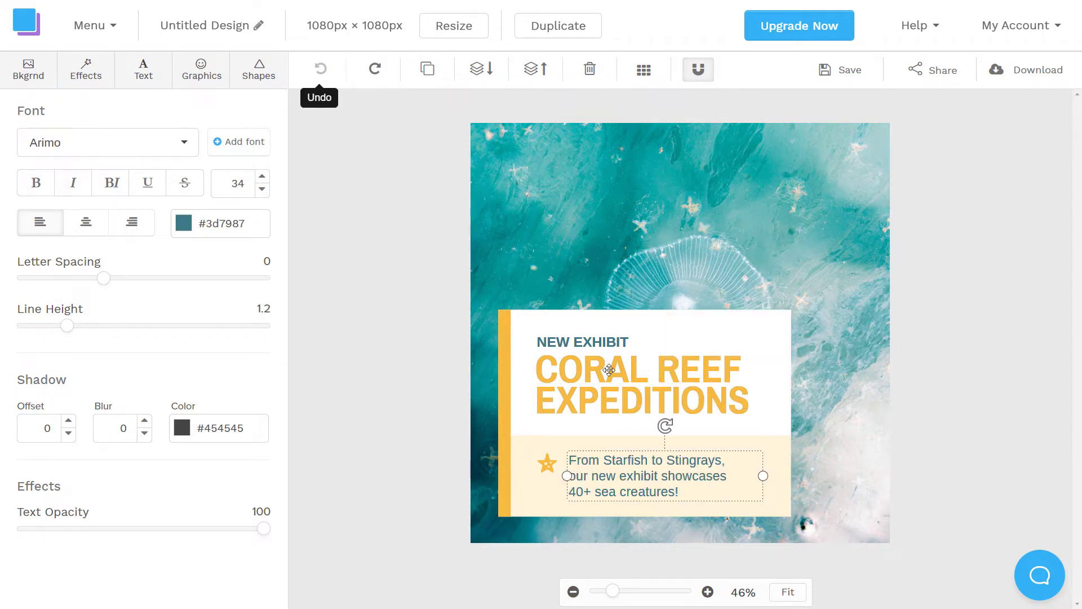
left_click(602, 342)
left_click(703, 322)
left_click_drag(703, 322, 741, 275)
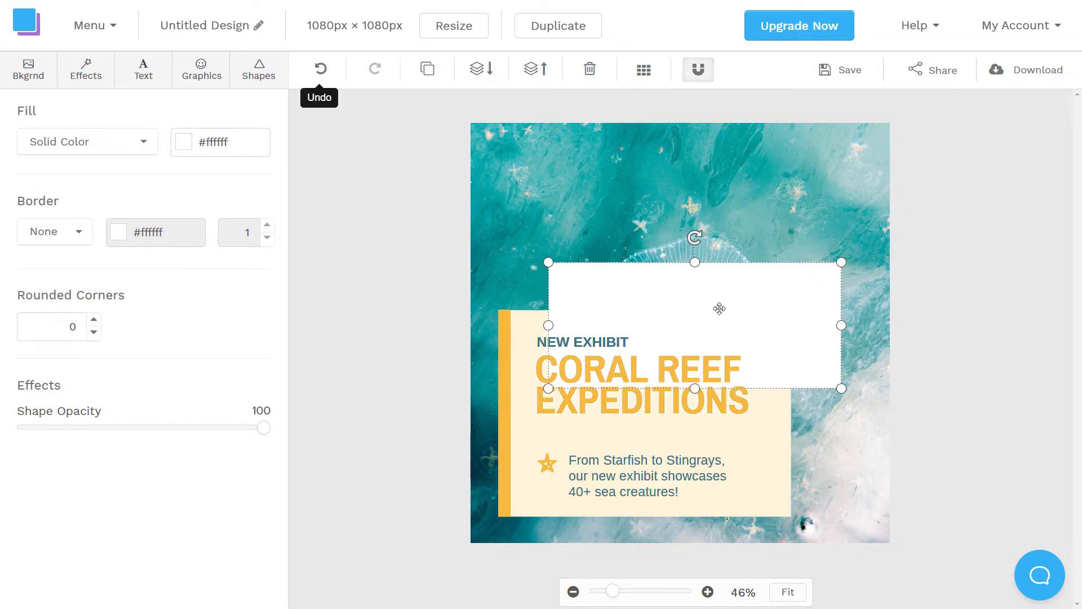
key("ctrl+z")
left_click(427, 285)
left_click_drag(527, 394, 600, 381)
left_click(610, 246)
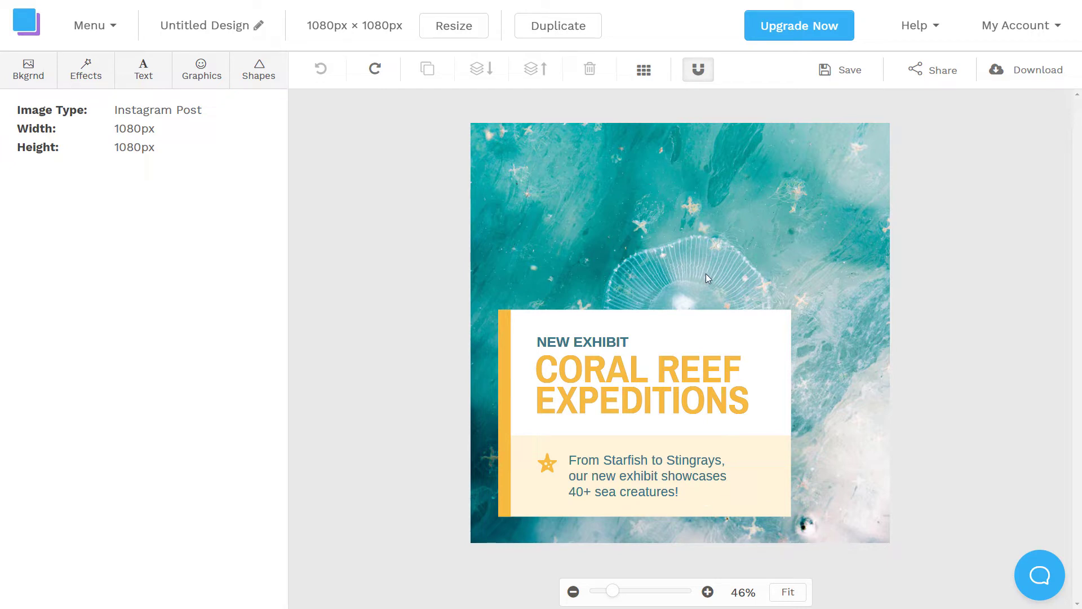
left_click(590, 343)
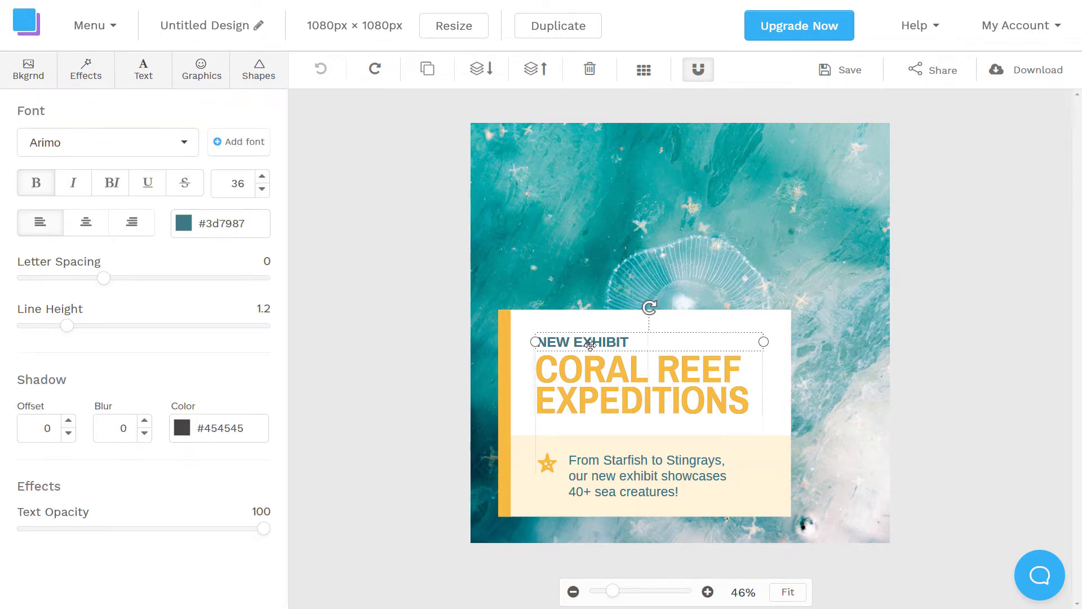
left_click(613, 367)
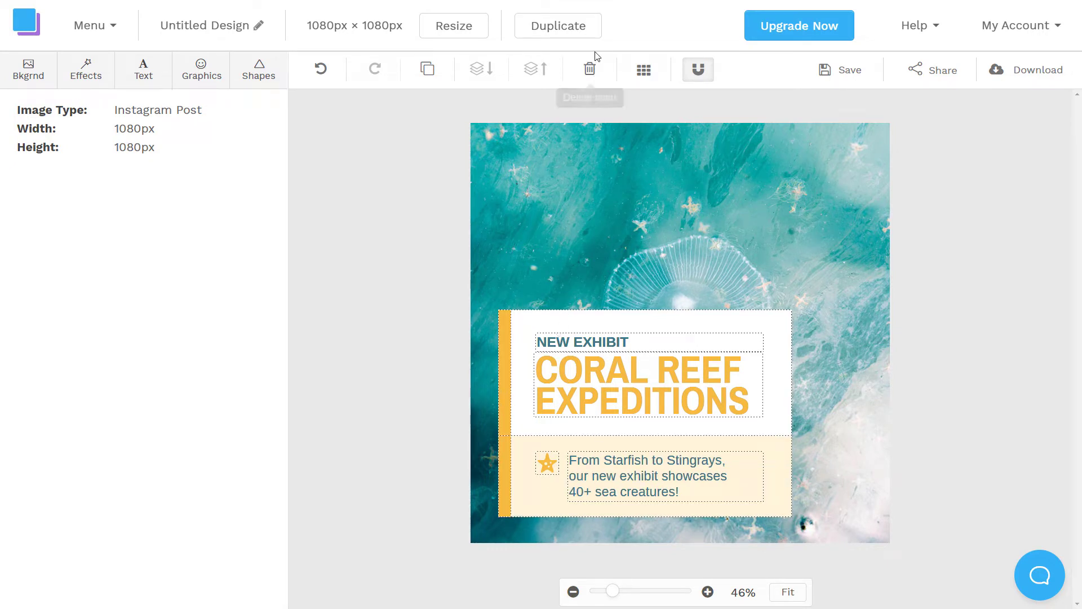
Drag the exhibit card group higher up on the ocean background.
right_click(588, 394)
left_click(694, 12)
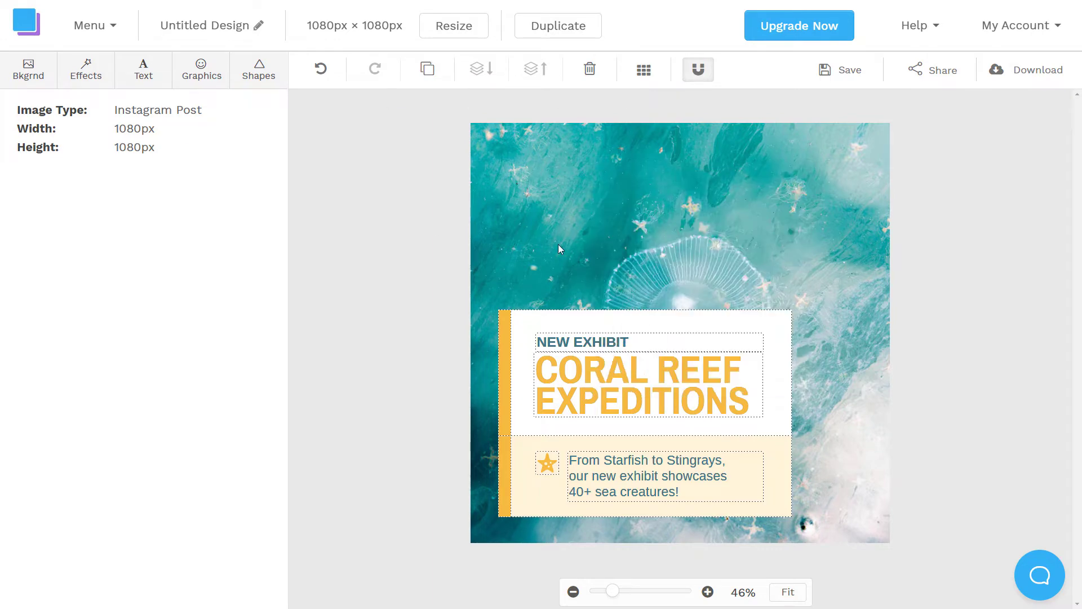
mouse_move(560, 319)
left_mouse_down()
mouse_move(569, 327)
mouse_move(666, 193)
mouse_move(541, 152)
mouse_move(652, 377)
mouse_move(568, 388)
mouse_move(571, 195)
mouse_move(570, 411)
mouse_move(572, 198)
mouse_move(557, 299)
mouse_move(542, 314)
left_mouse_up()
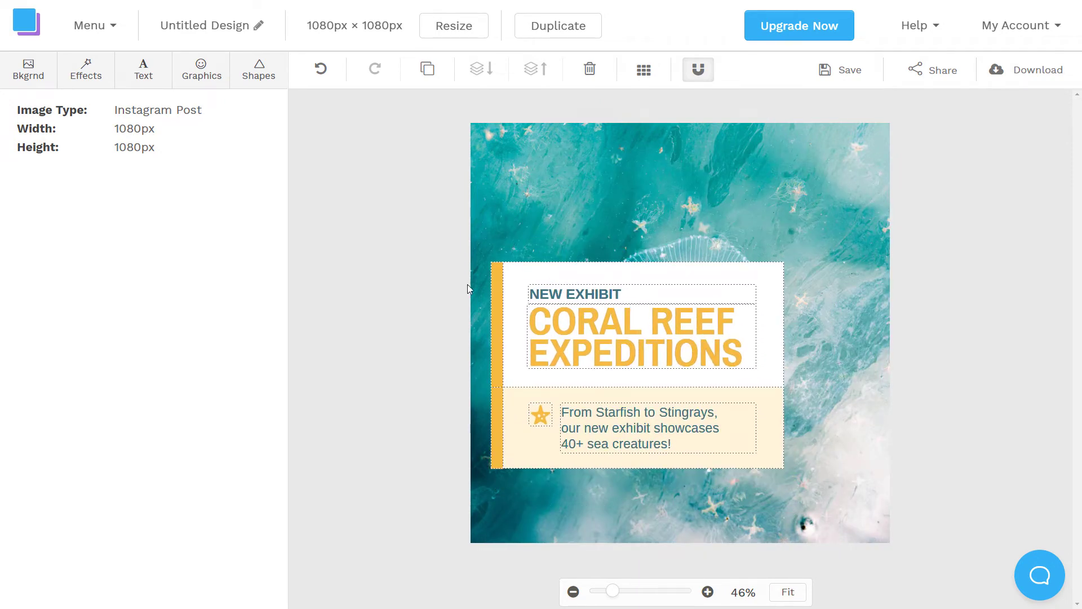
left_click(434, 274)
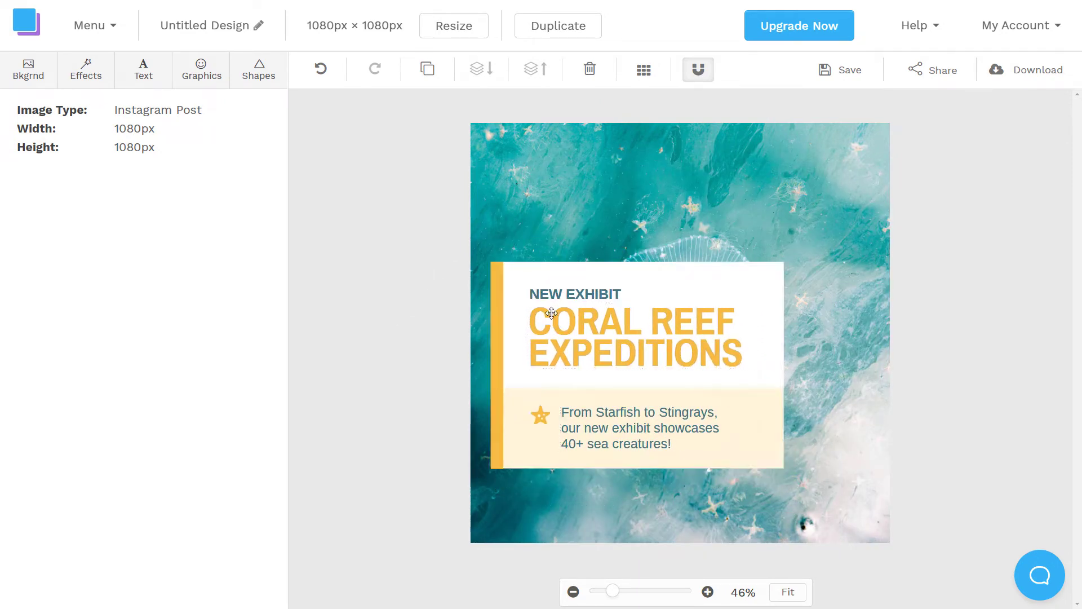
Test moving the white card rectangle forward and back through the layers.
left_click(540, 281)
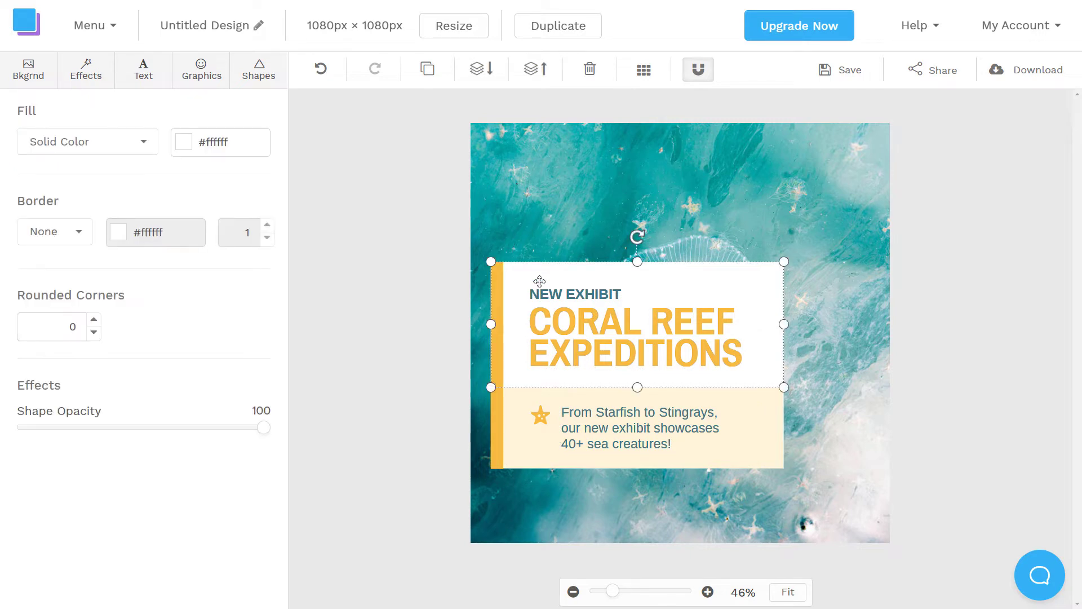
left_click(536, 79)
left_click(482, 69)
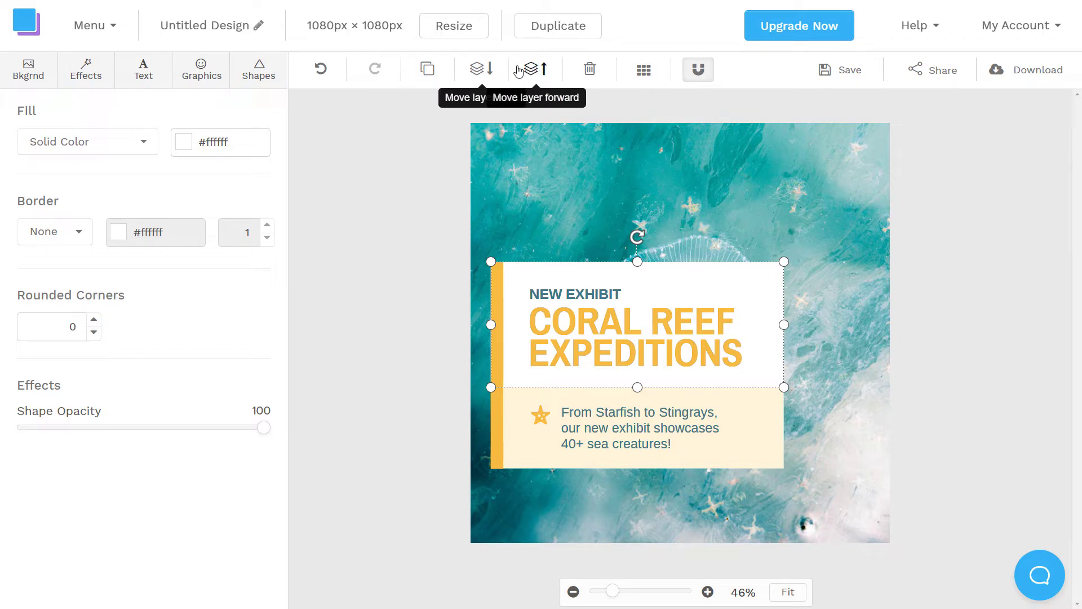
left_click(481, 69)
left_click(536, 69)
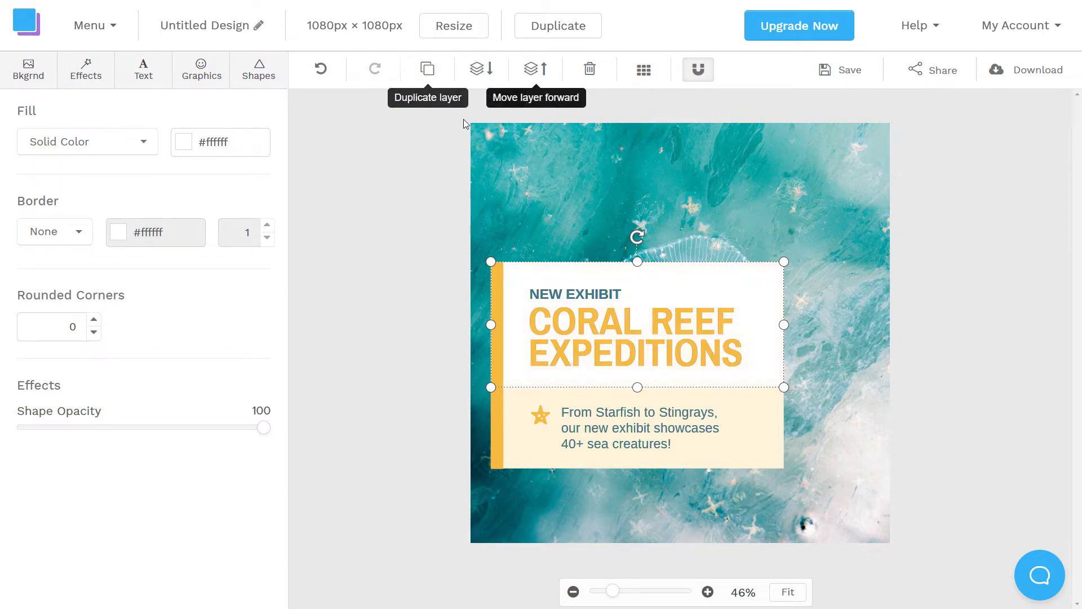
Duplicate the white card rectangle, move the copy, then delete it.
left_click(429, 70)
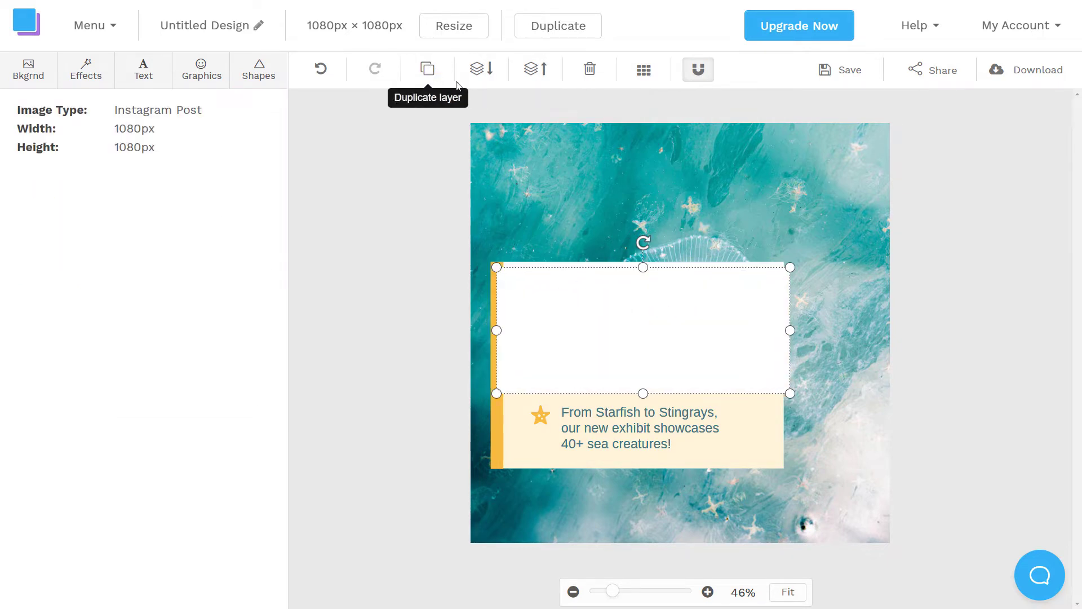
left_click_drag(629, 287, 819, 172)
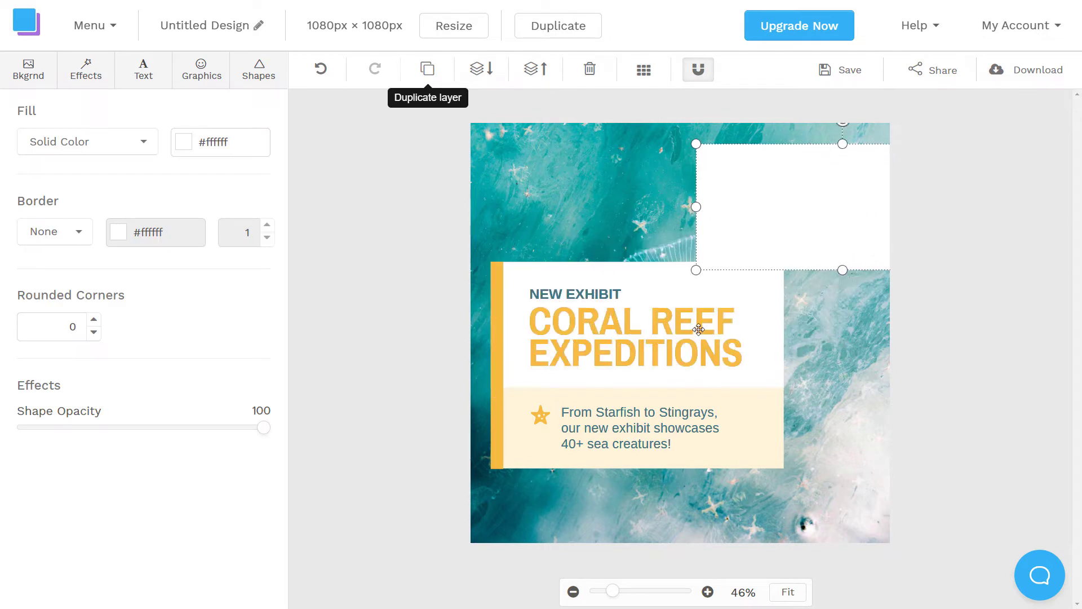
key("Delete")
Erase EXPEDITIONS from the headline, leaving CORAL REEF.
left_click(722, 324)
double_click(723, 324)
left_click(744, 354)
left_click_drag(744, 354, 530, 351)
key("BackSpace")
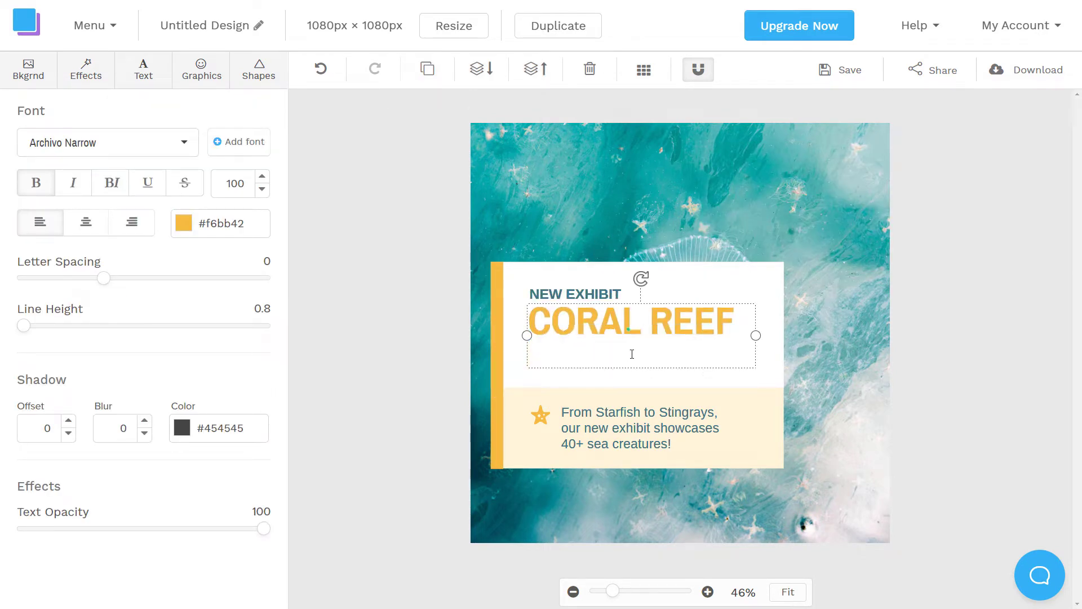
left_click(408, 236)
Duplicate CORAL REEF below the original and retype the copy as TOURS.
left_click(625, 326)
left_click(427, 68)
left_click_drag(636, 319, 635, 354)
double_click(635, 353)
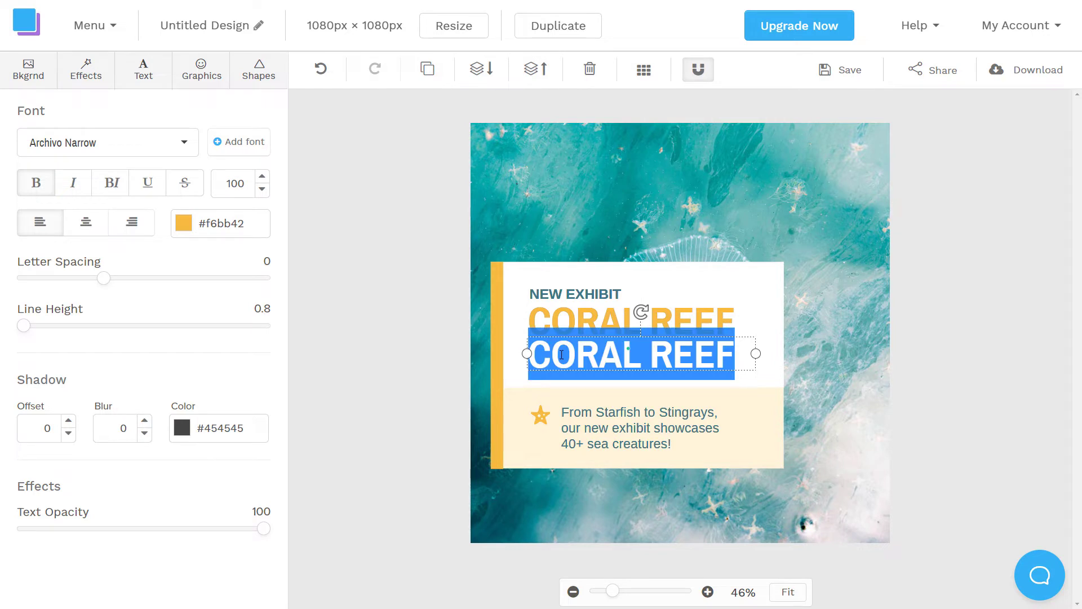
type("TOUTS")
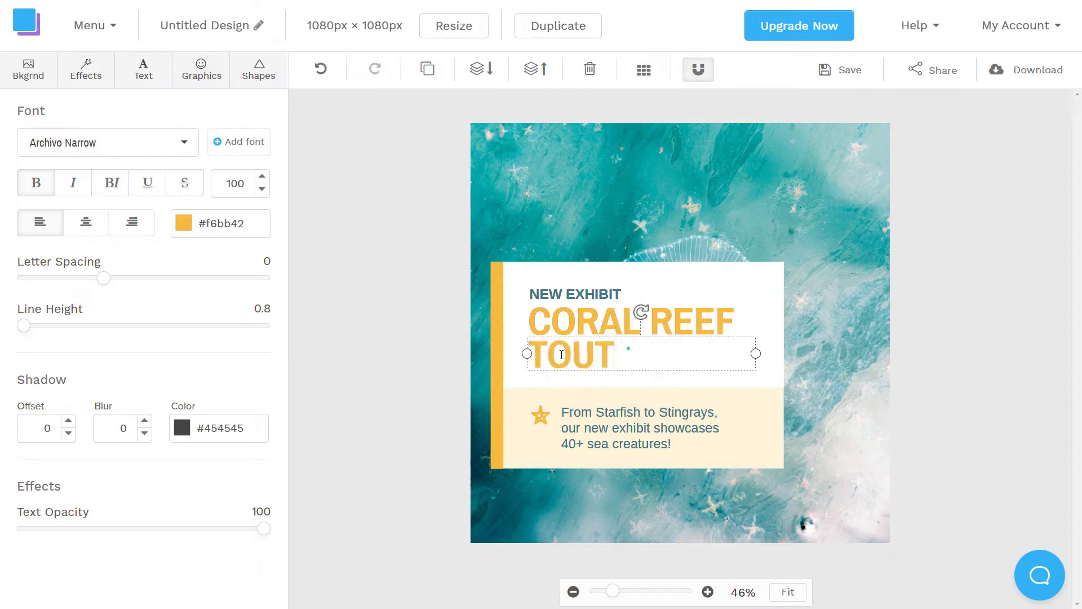
key("BackSpace")
type("RS")
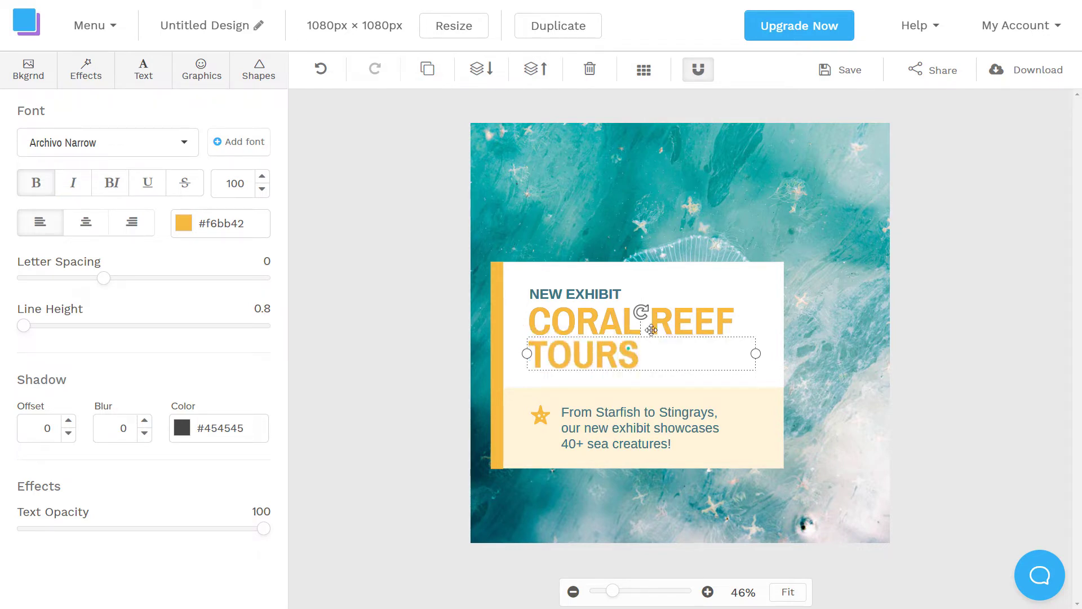
Color the word TOURS light blue.
left_click_drag(638, 357, 527, 355)
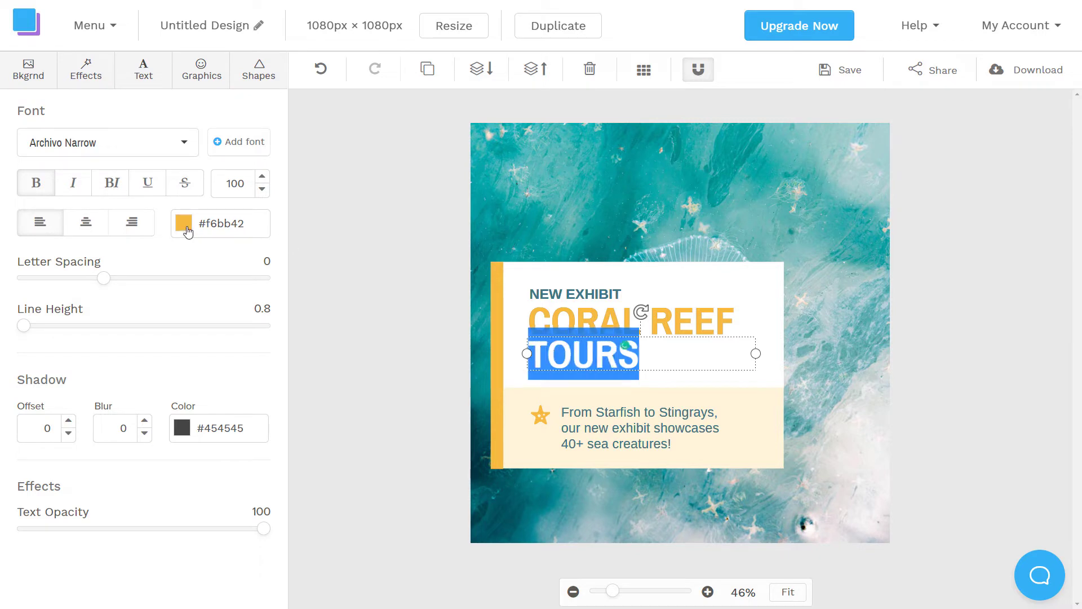
left_click(180, 230)
left_click(269, 338)
left_click(406, 346)
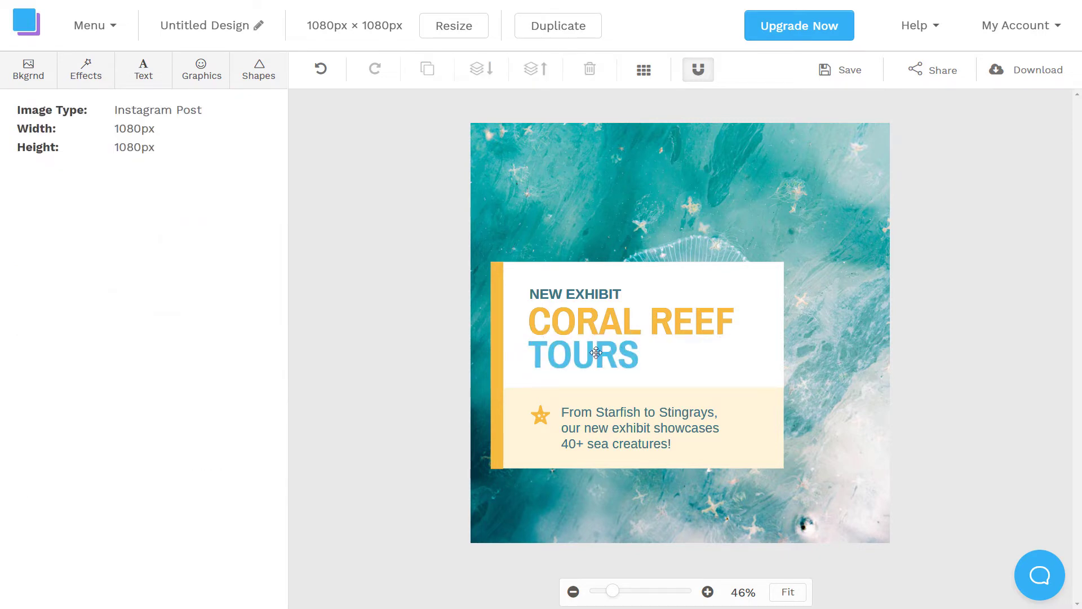
Try light blue on the CORAL REEF text.
left_click(597, 325)
double_click(721, 323)
left_click(722, 323)
left_click_drag(729, 318, 649, 320)
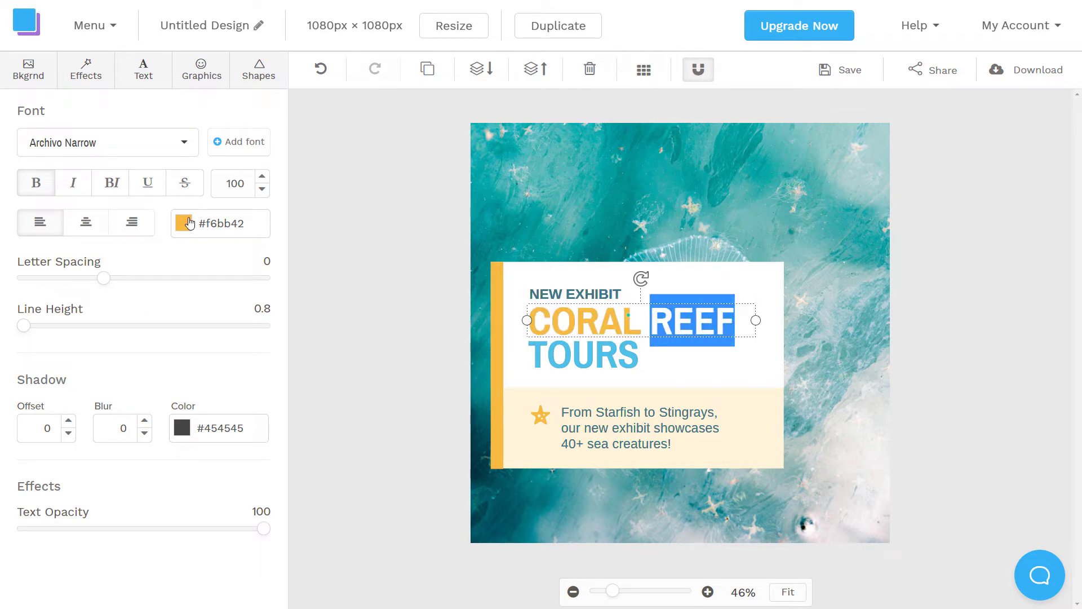
left_click(187, 226)
left_click(269, 337)
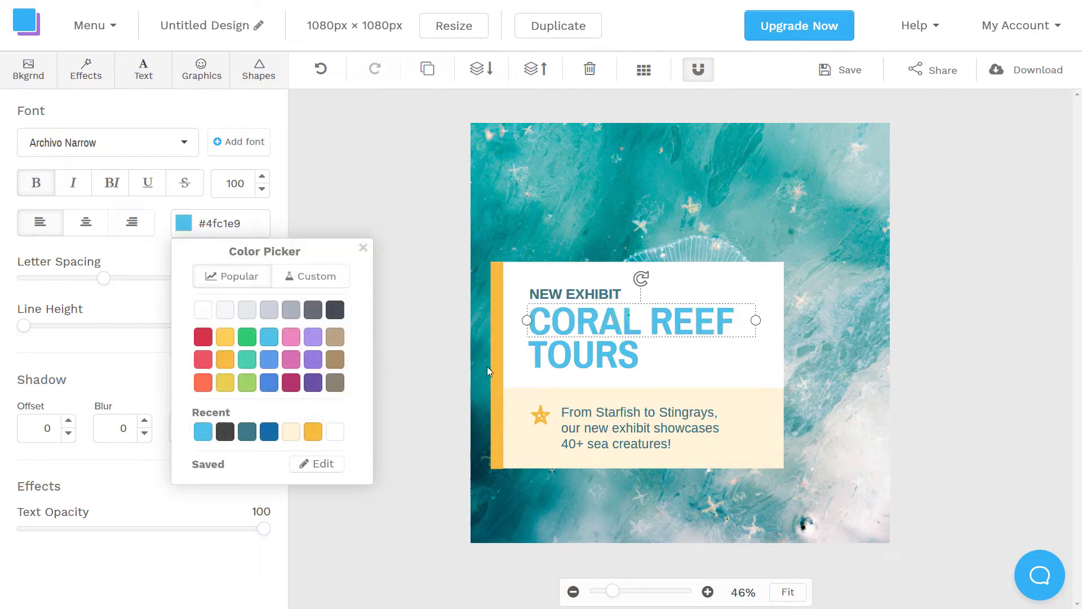
Try dark grey on CORAL REEF, then undo and restore orange #f6bb42.
double_click(580, 354)
left_click_drag(673, 324, 576, 323)
left_click(208, 223)
left_click(328, 311)
left_click(468, 347)
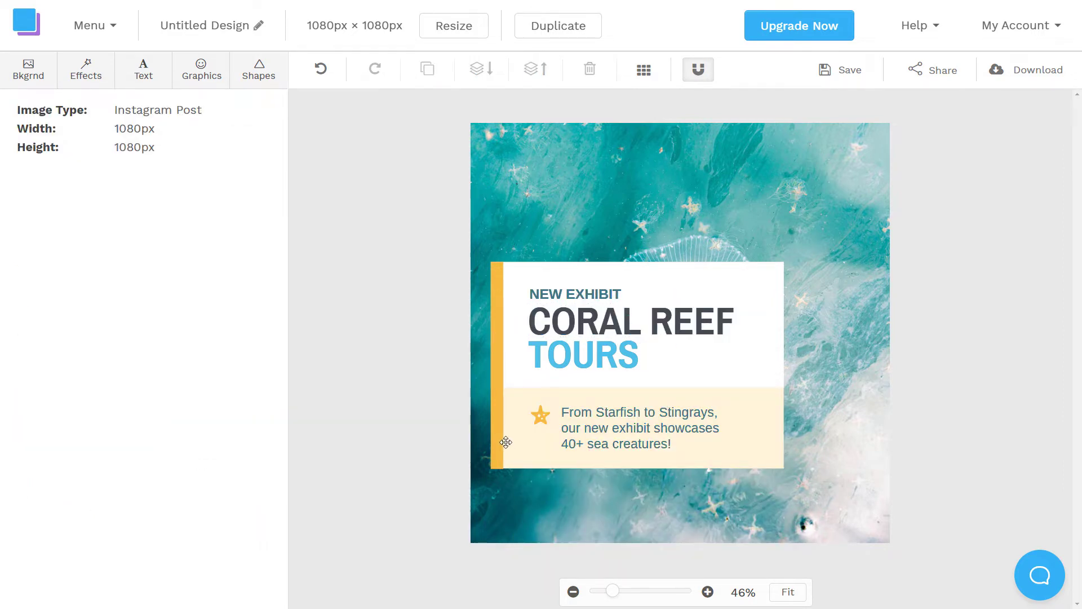
key("ctrl+z")
key("ctrl+z")
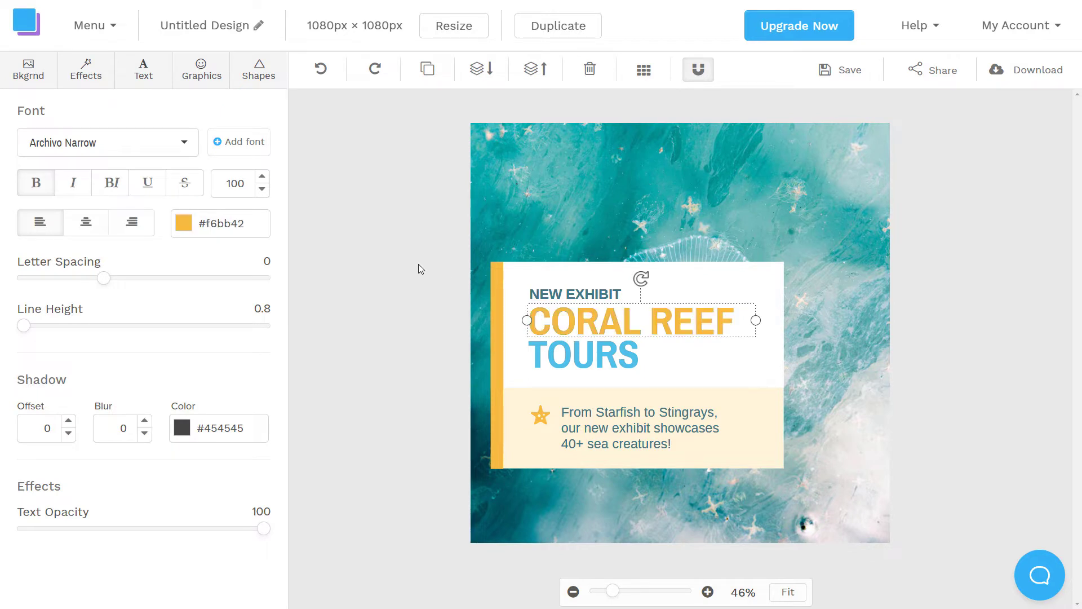
left_click(419, 266)
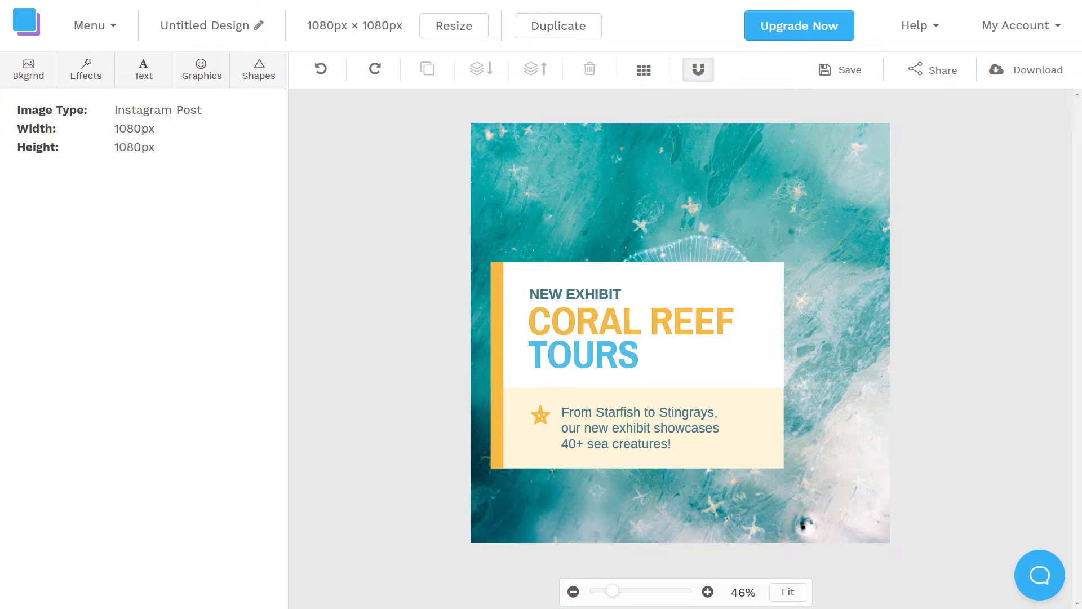
Try a photo background, then apply a pastel gradient pattern instead.
left_click(32, 75)
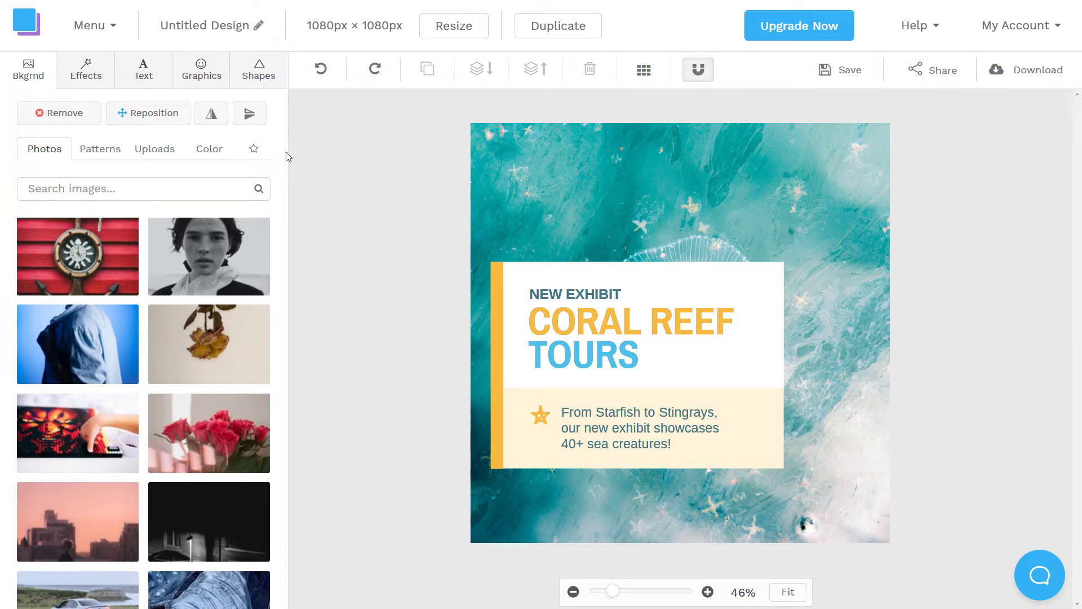
left_click(23, 432)
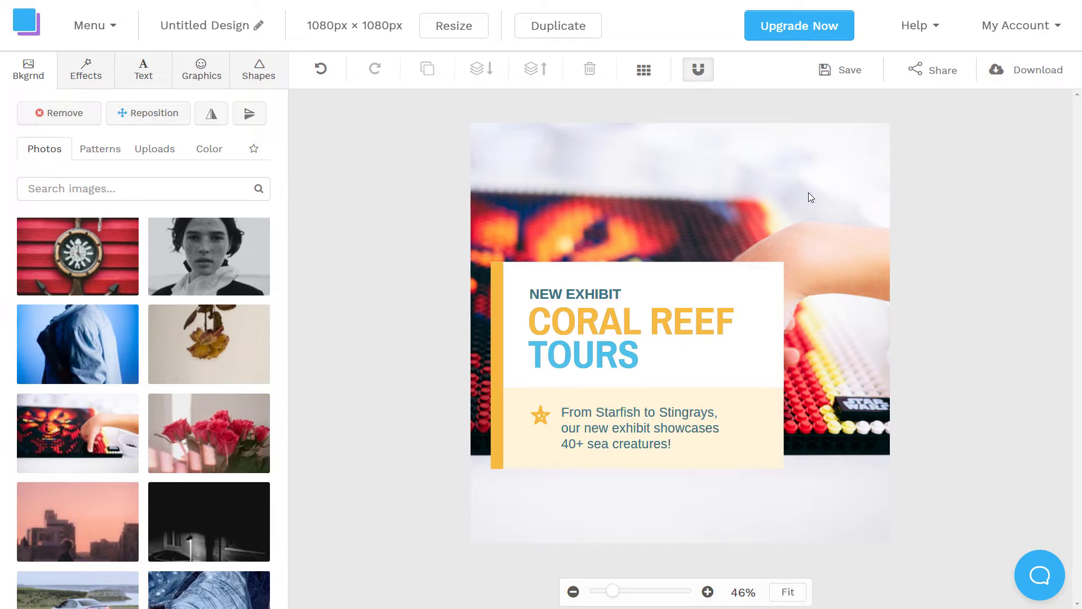
left_click(101, 149)
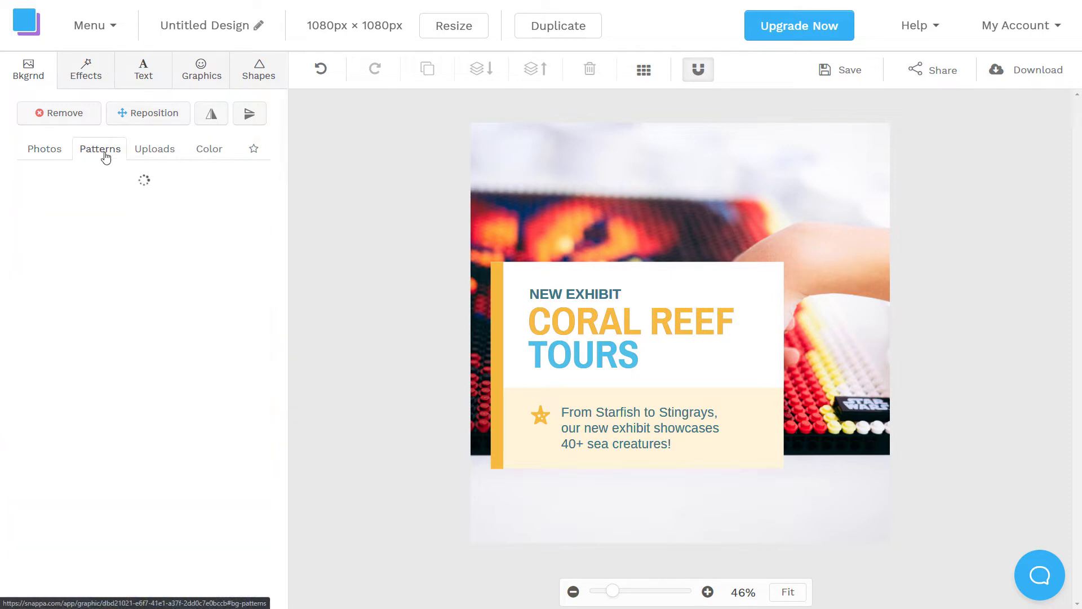
scroll(208, 361, "down", 5)
scroll(209, 362, "down", 10)
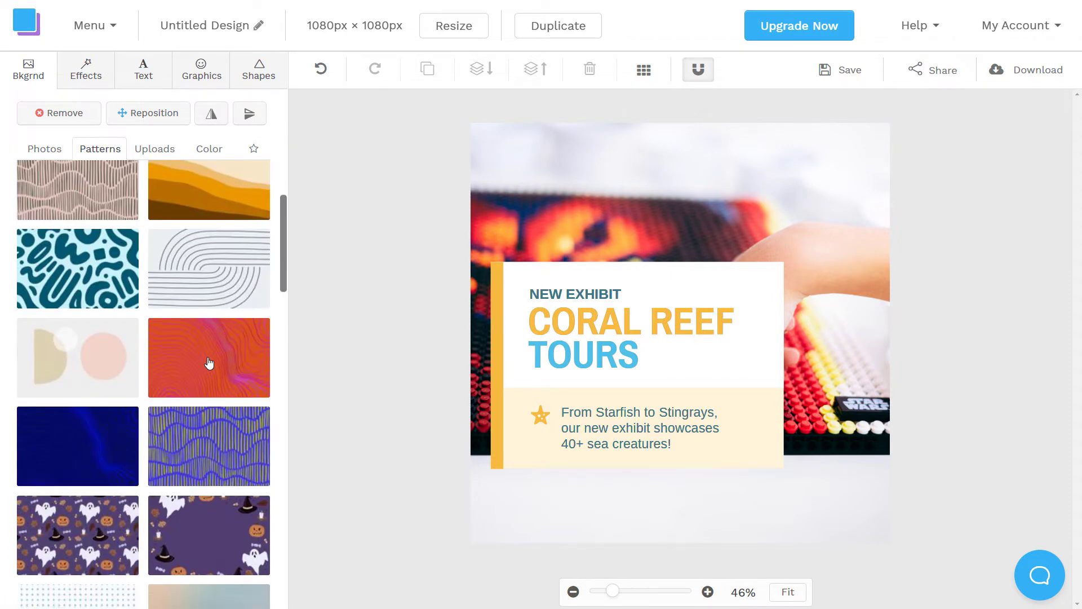
scroll(208, 362, "down", 10)
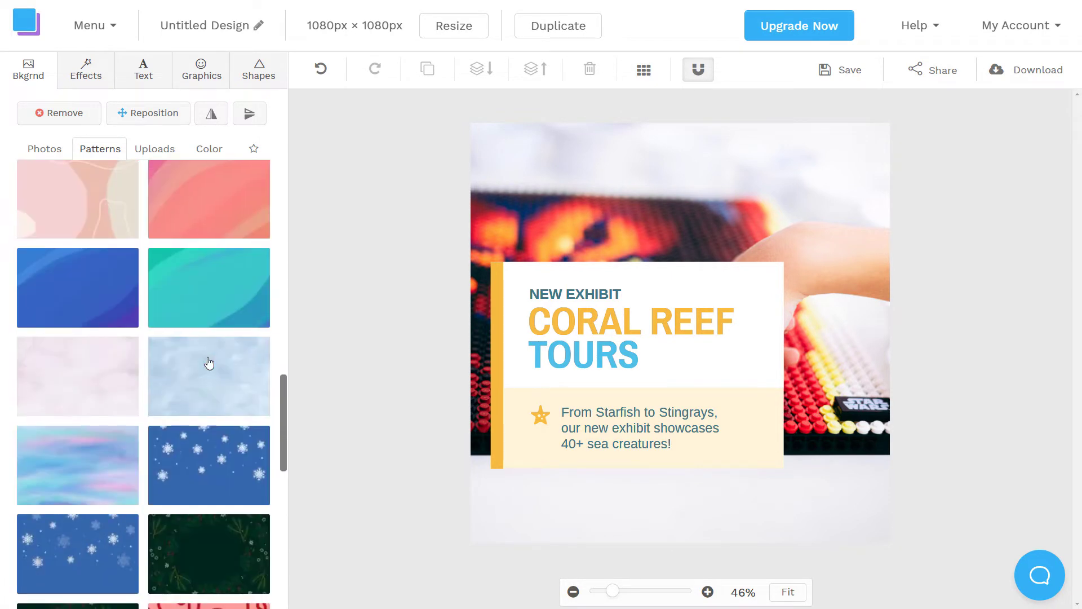
scroll(60, 328, "down", 10)
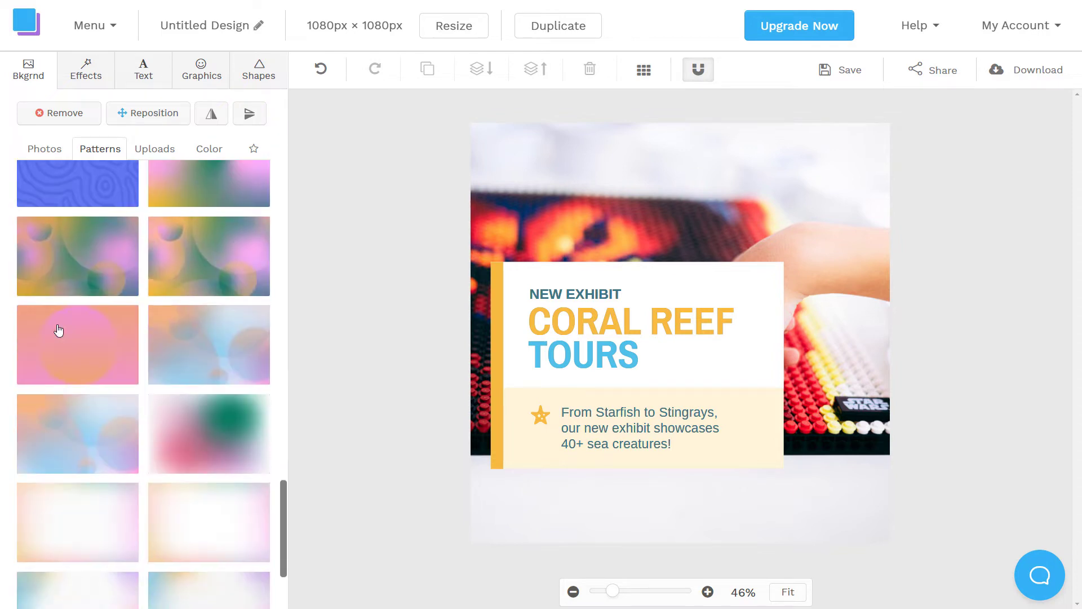
left_click(83, 528)
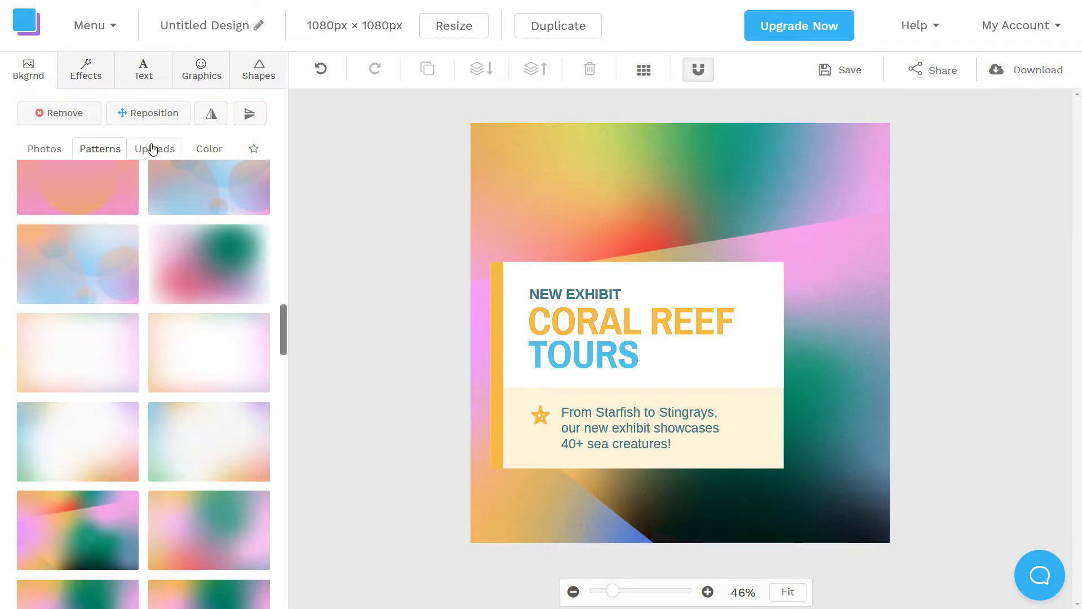
Upload popup.jpg and set it as the background.
left_click(153, 149)
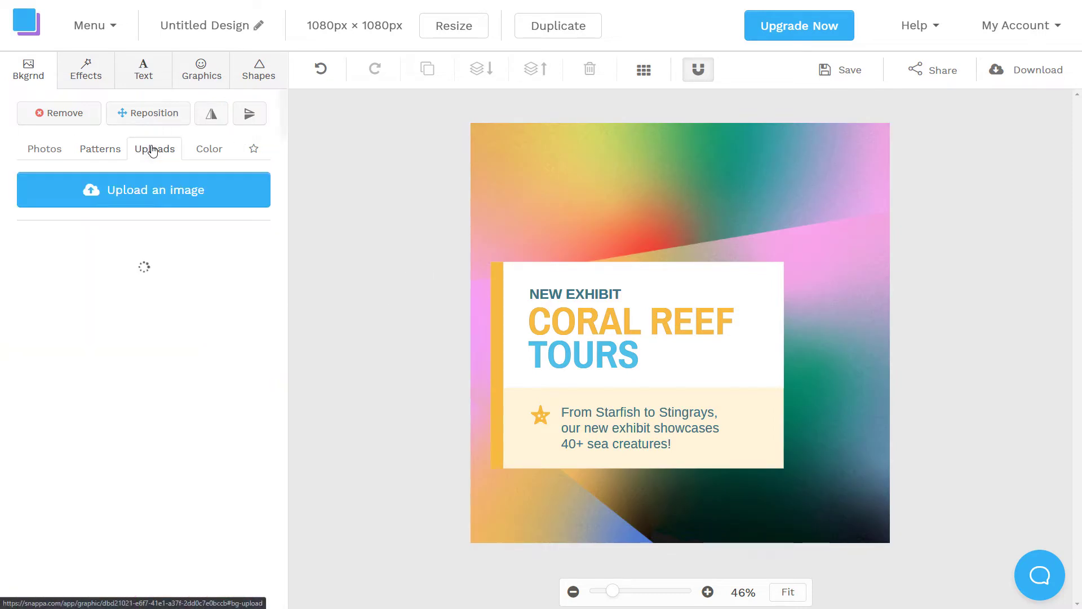
left_click(131, 192)
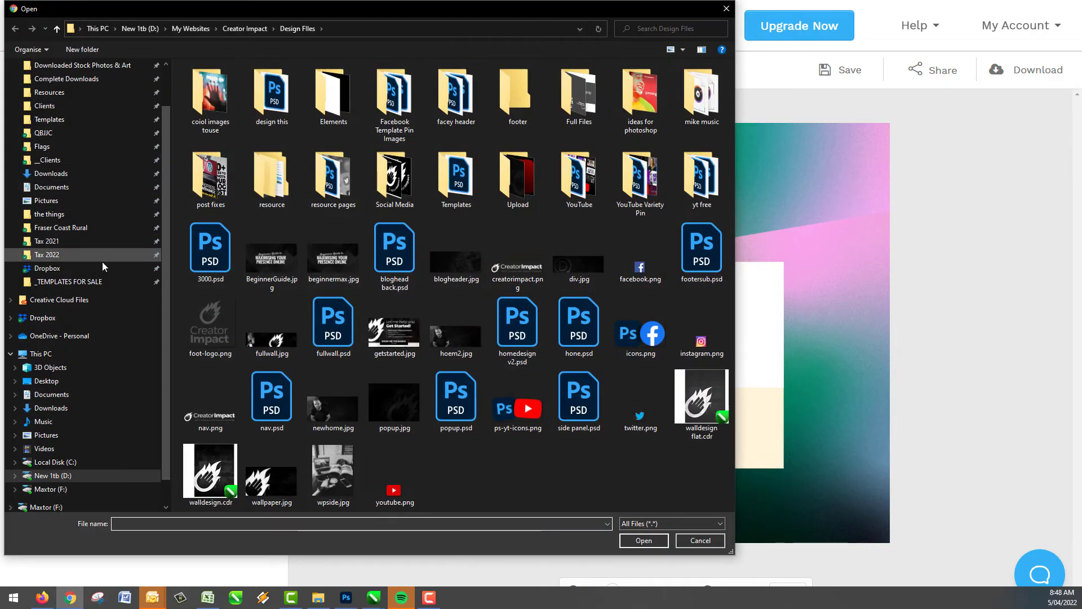
left_click(382, 401)
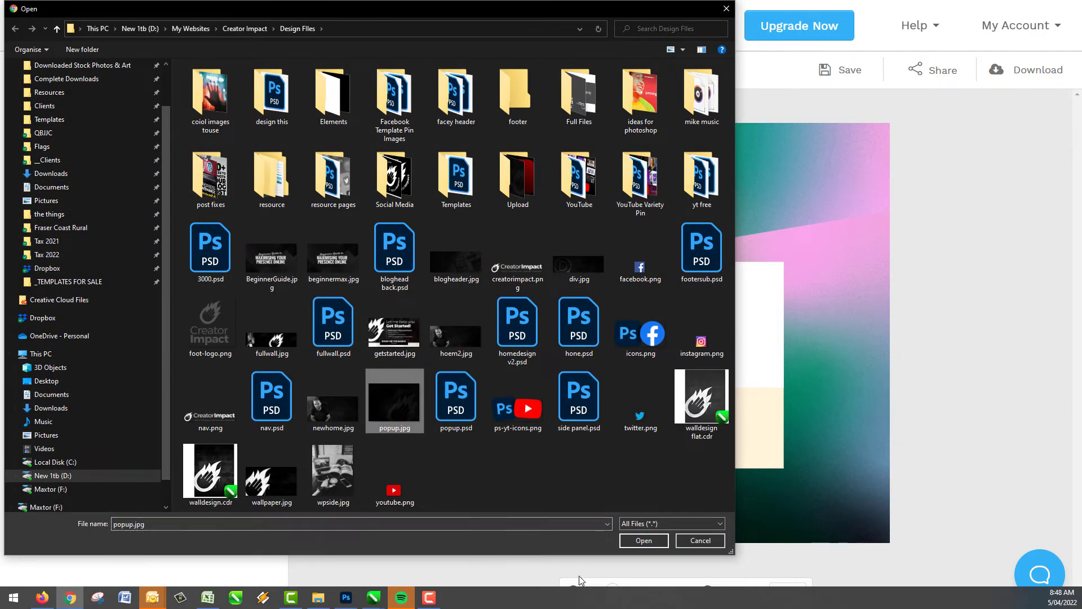
left_click(642, 542)
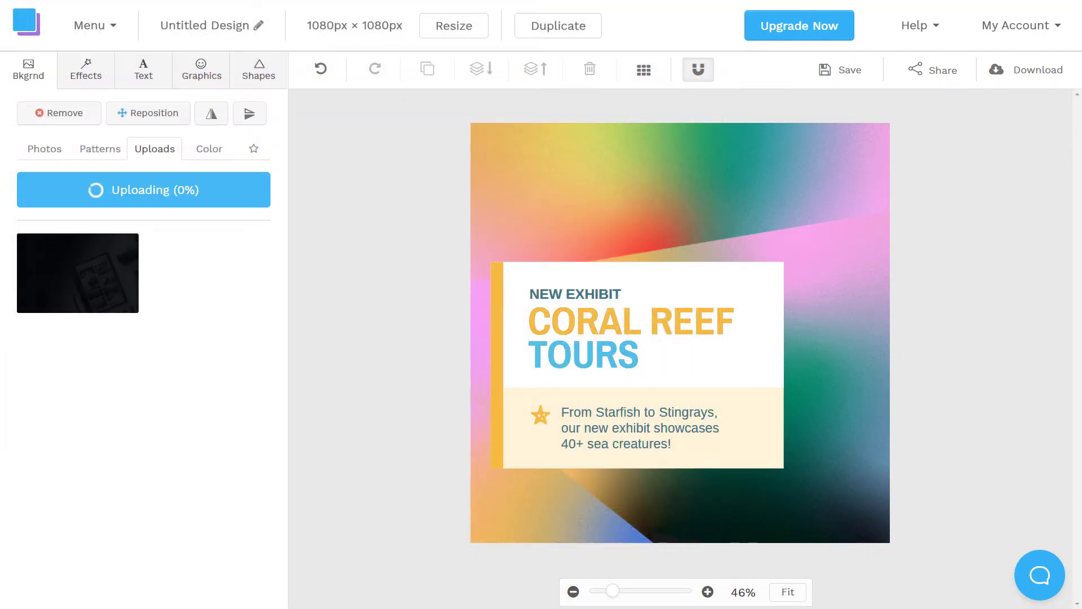
left_click(97, 292)
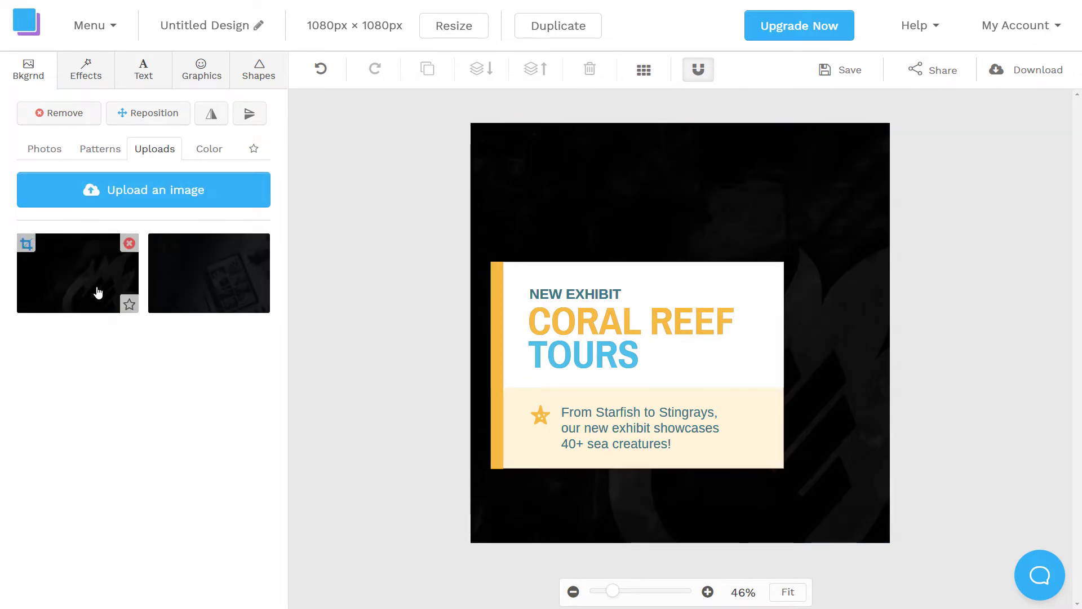
Set the background colour to red #d8334a.
left_click(208, 148)
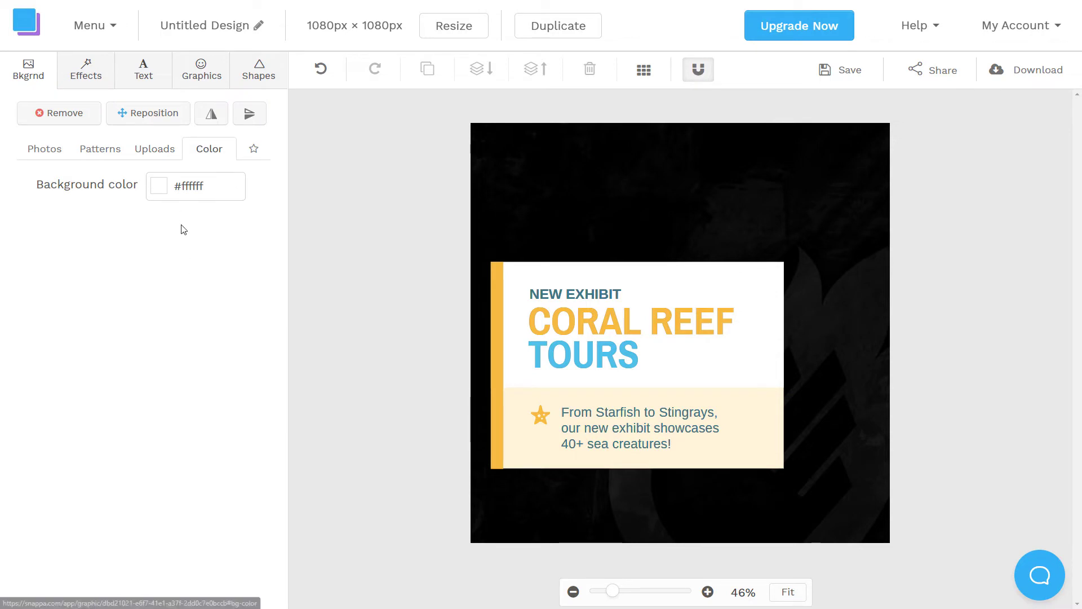
left_click(159, 186)
left_click(178, 299)
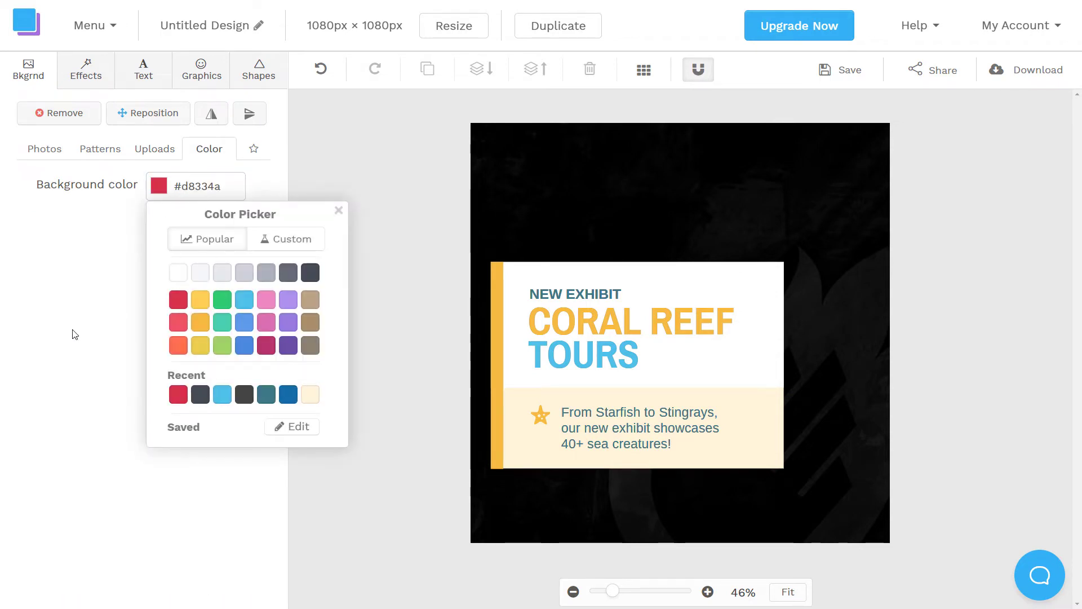
left_click(225, 467)
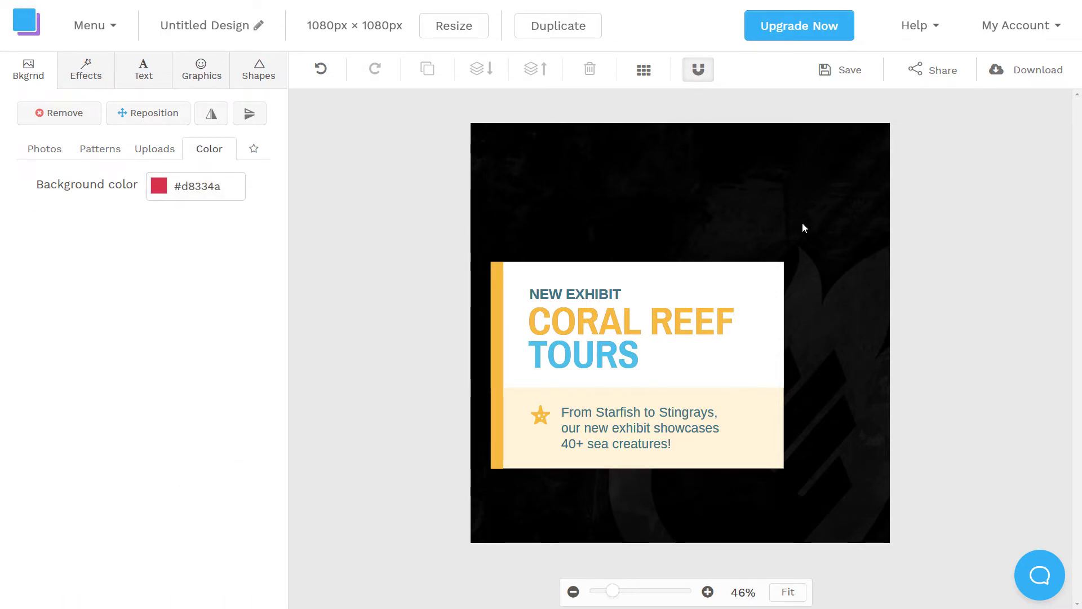
left_click(110, 149)
Delete the uploaded popup.jpg image and browse stock photos for backgrounds.
left_click(154, 149)
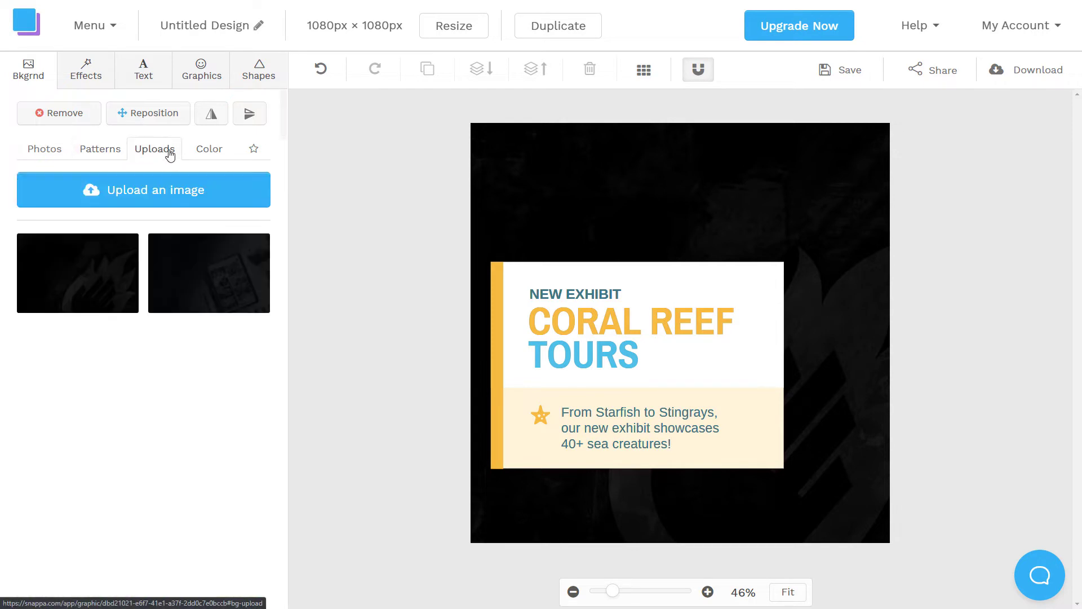
left_click(129, 243)
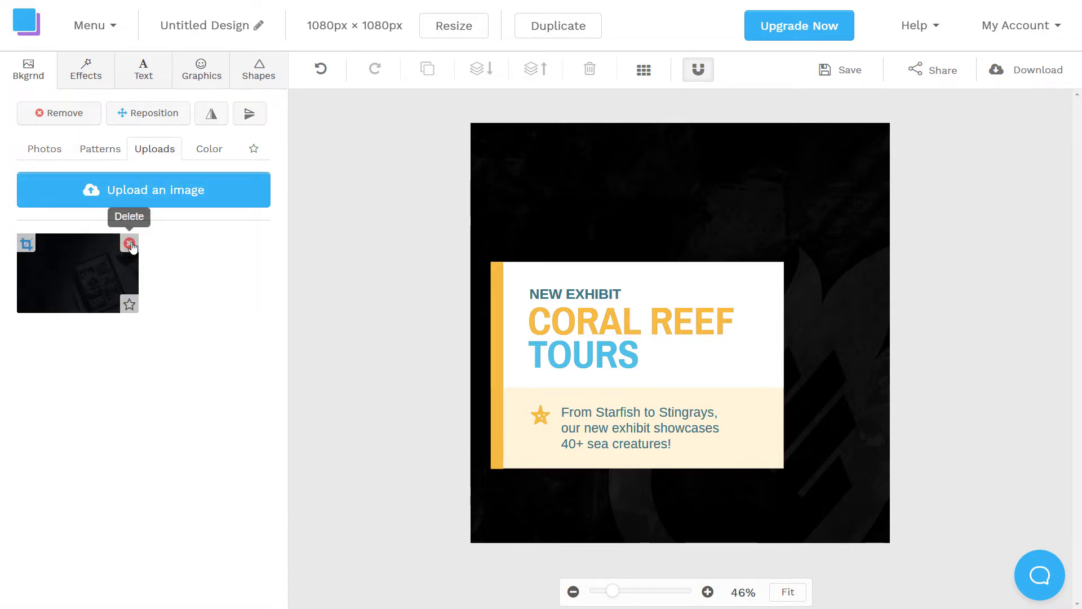
left_click(208, 148)
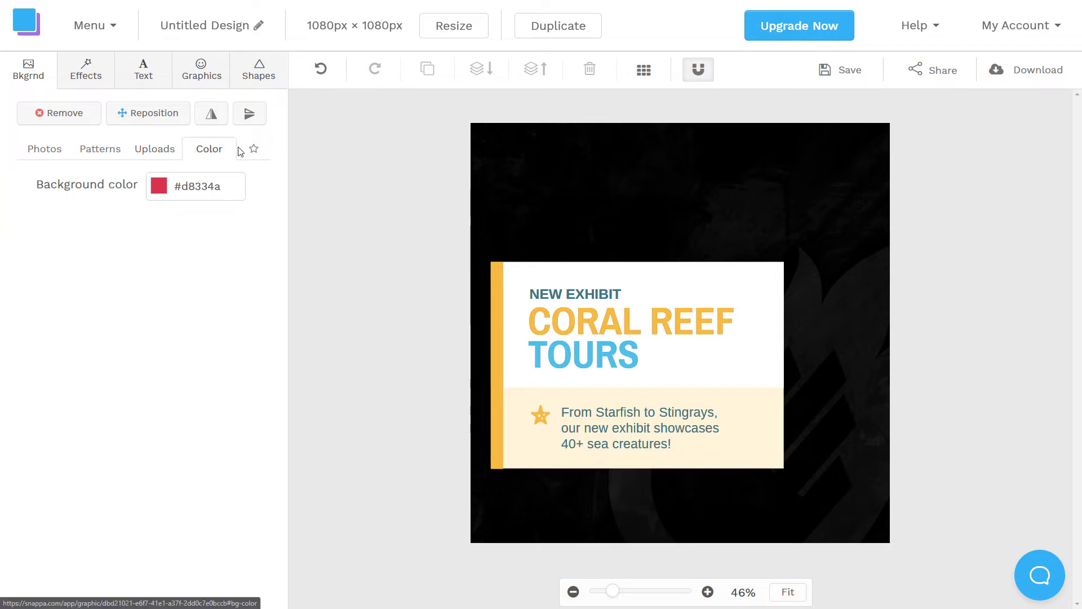
left_click(66, 152)
Apply the red anchor photo and reposition it so the clock sits near the top.
left_click(78, 278)
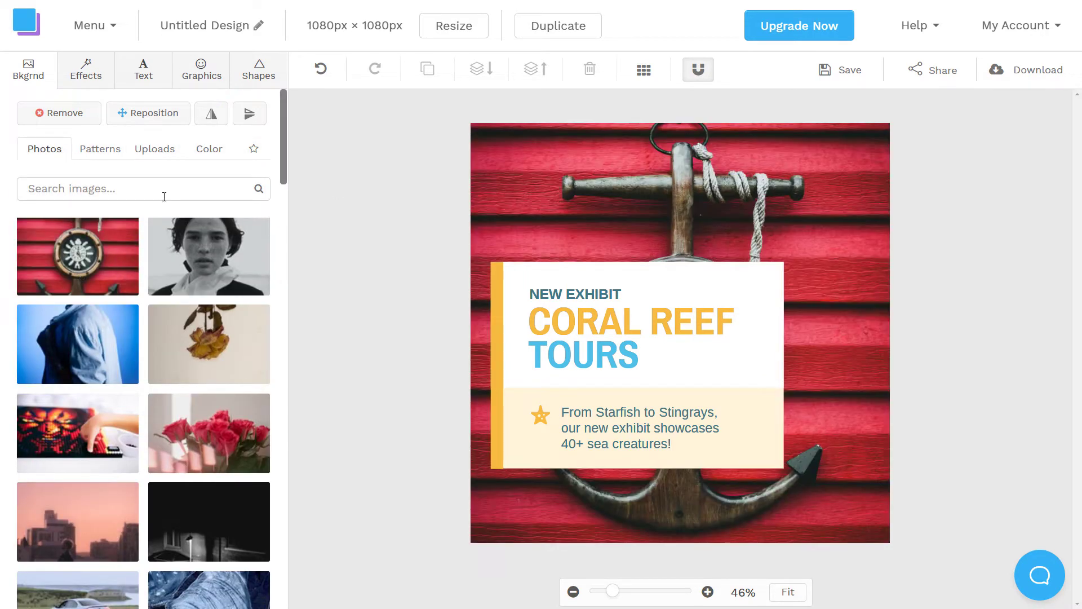
left_click(221, 155)
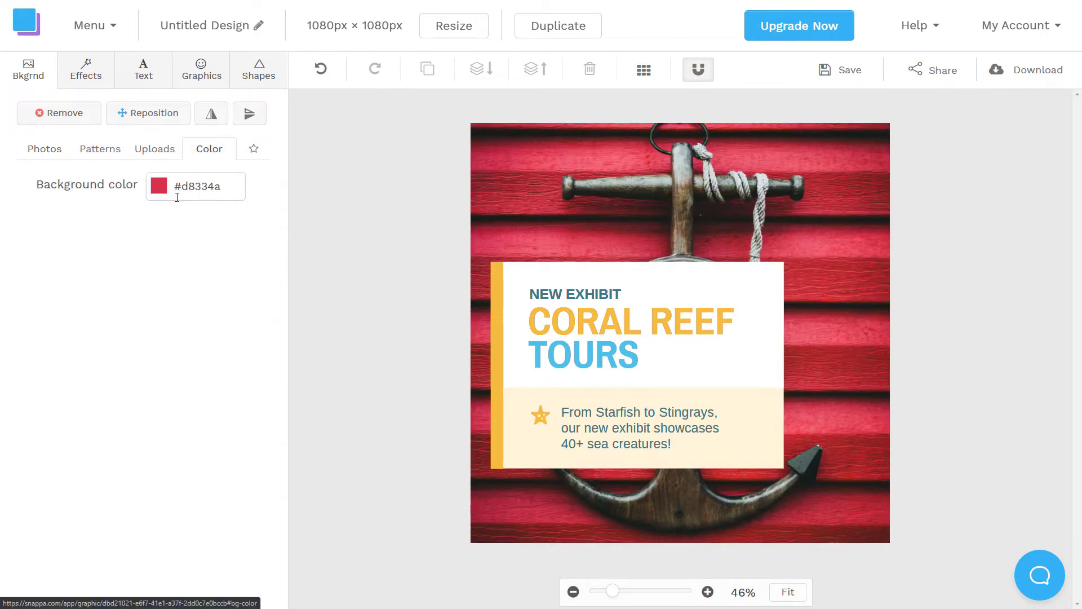
left_click(153, 115)
left_click_drag(625, 222, 622, 243)
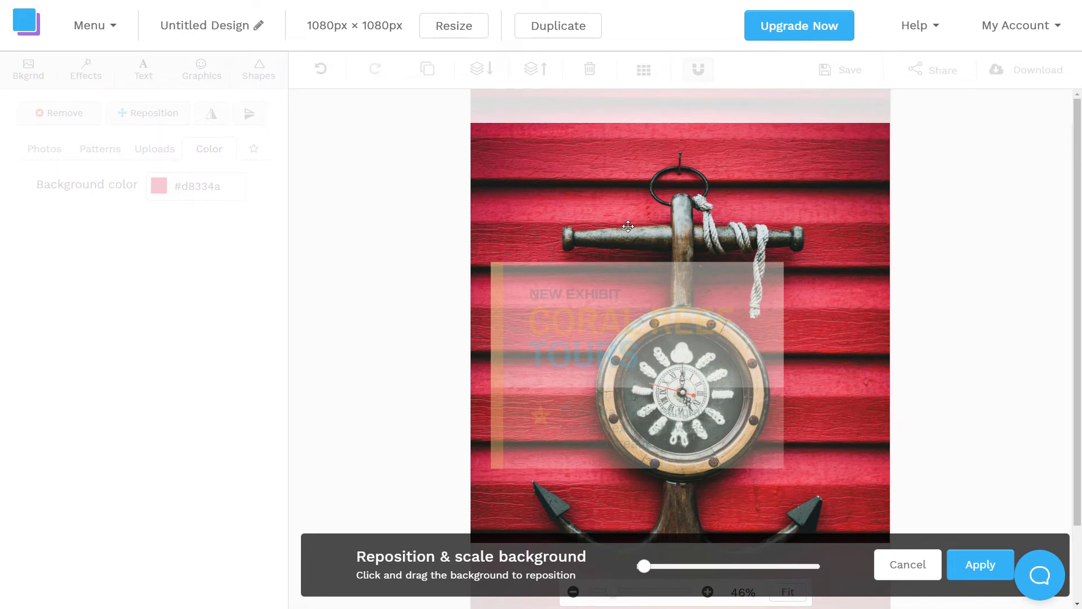
left_click_drag(677, 195, 679, 104)
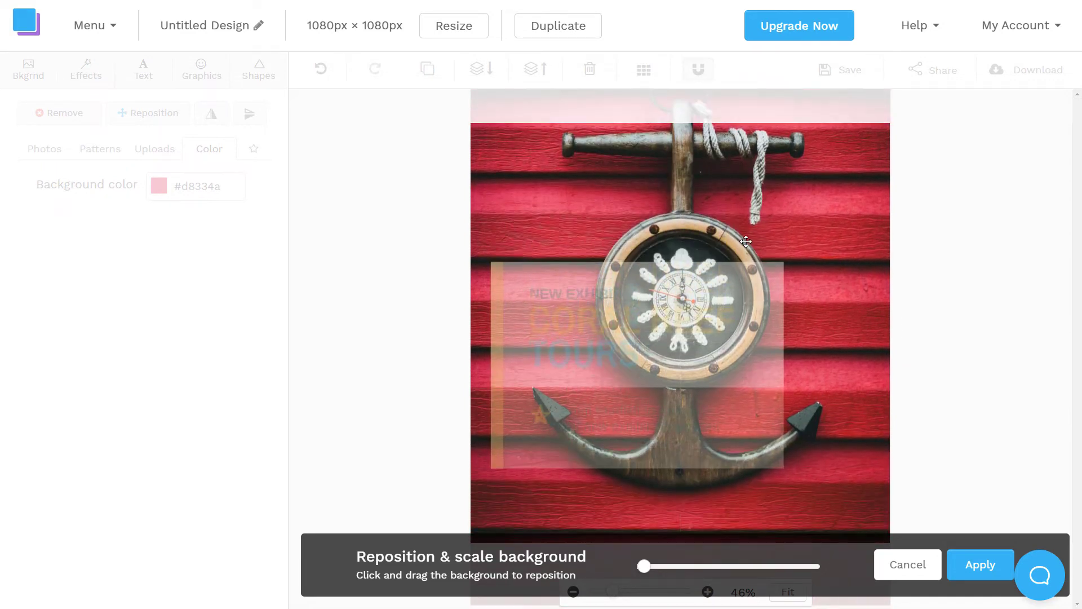
left_click_drag(642, 255, 642, 193)
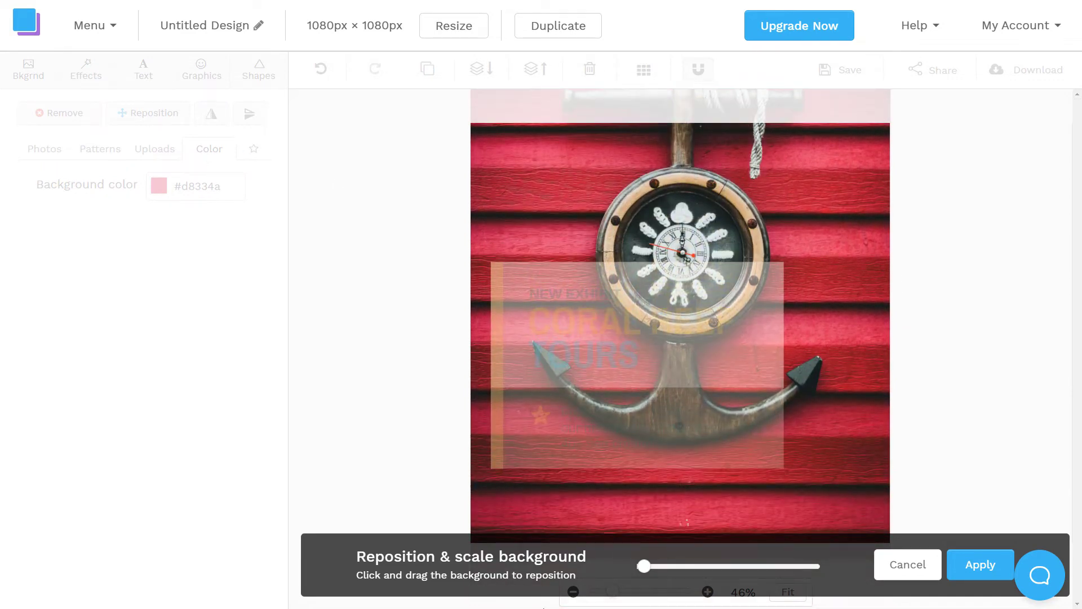
mouse_move(641, 568)
left_mouse_down()
mouse_move(660, 568)
mouse_move(643, 568)
left_mouse_up()
left_click(978, 567)
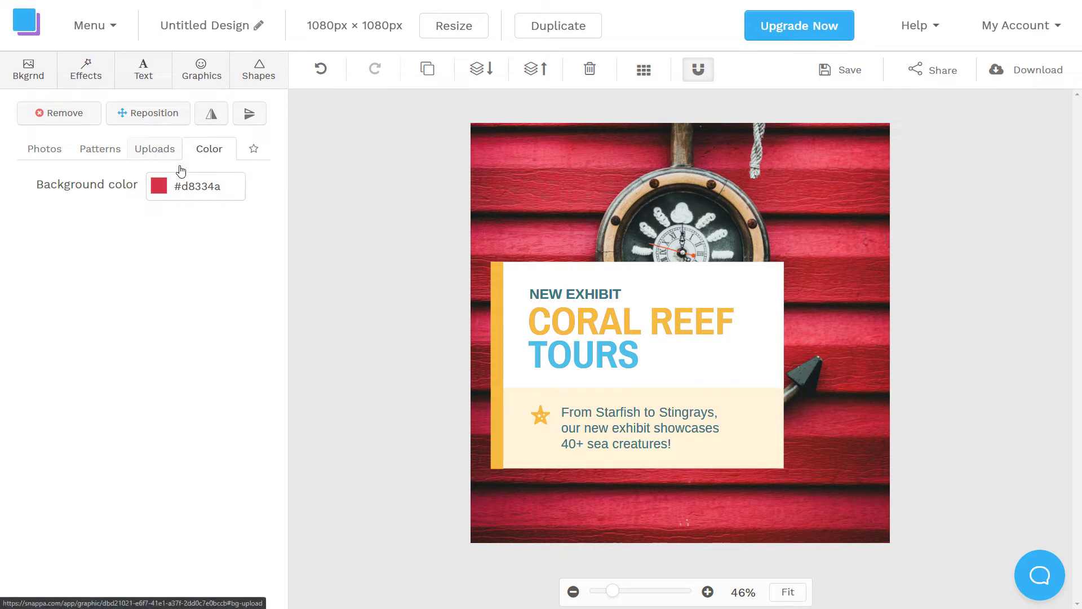
Flip the background photo horizontally and vertically, then cancel a second reposition.
left_click(90, 151)
left_click(499, 188)
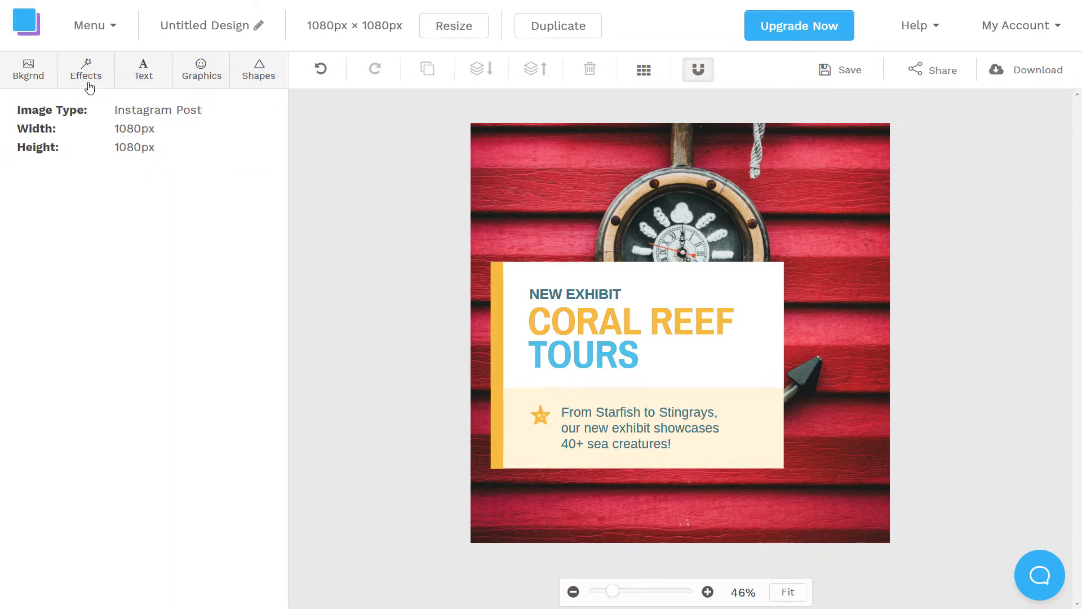
left_click(35, 73)
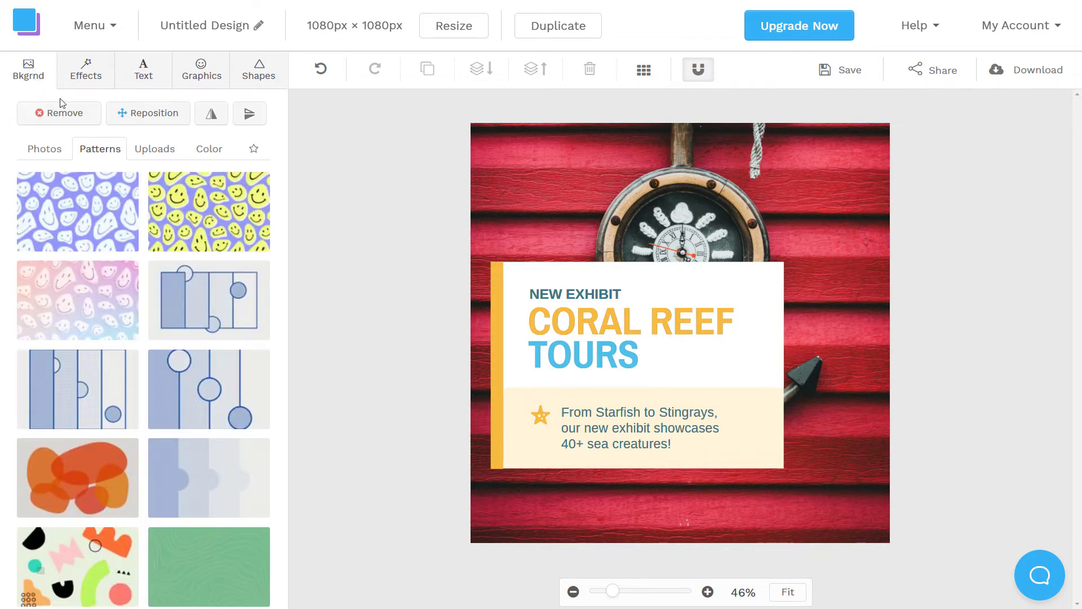
left_click(212, 114)
left_click(254, 117)
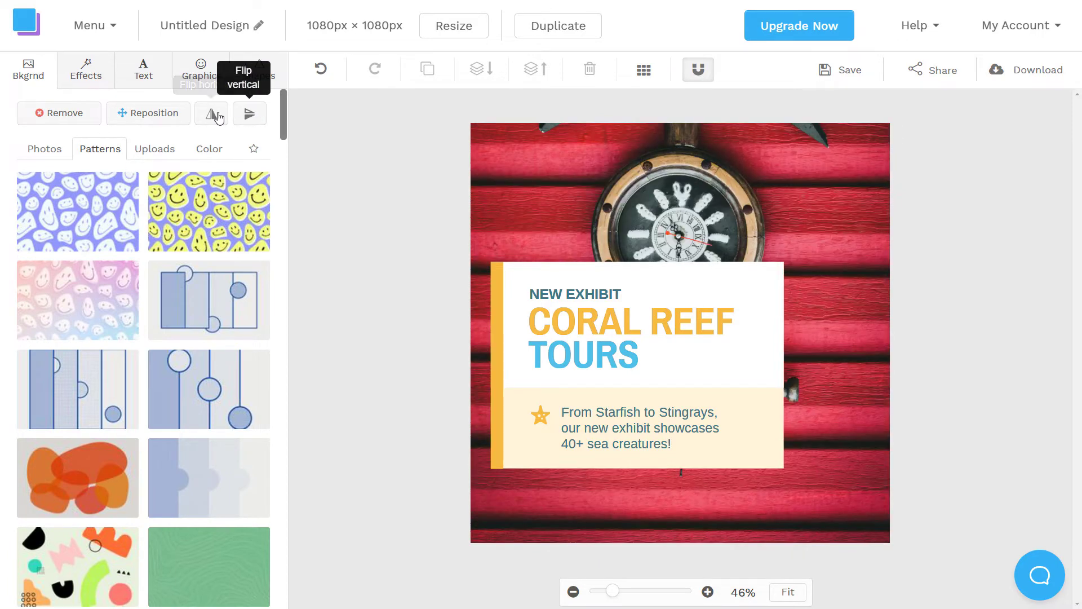
left_click(149, 113)
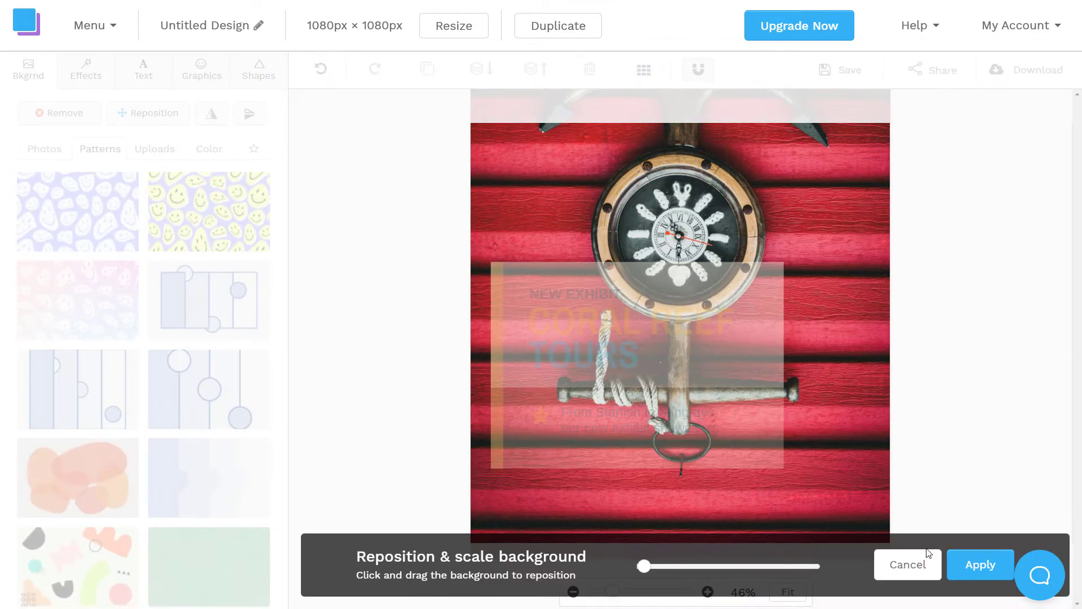
left_click(642, 567)
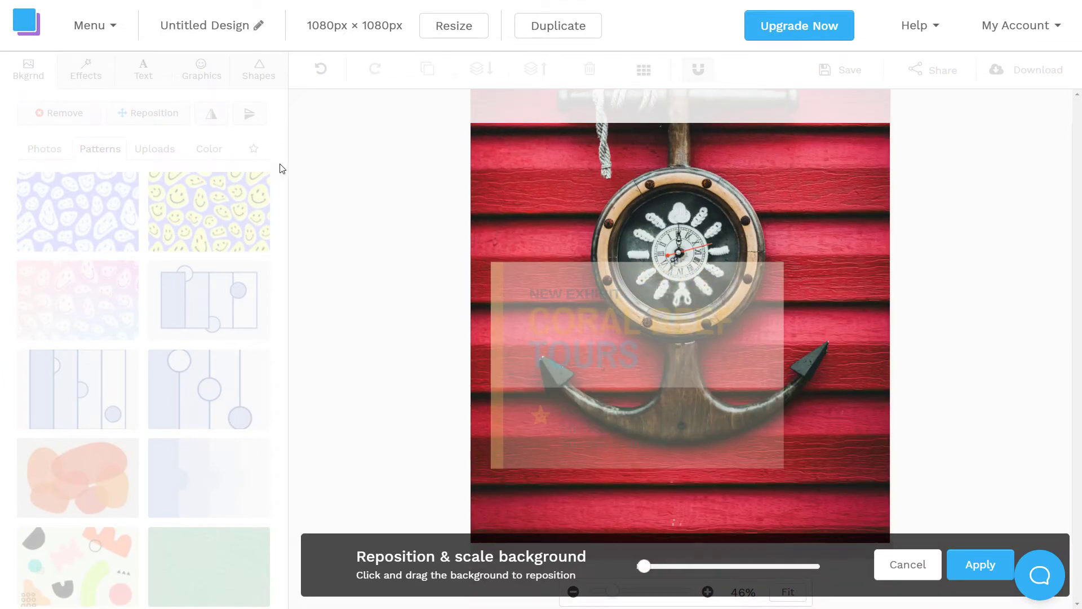
left_click(923, 571)
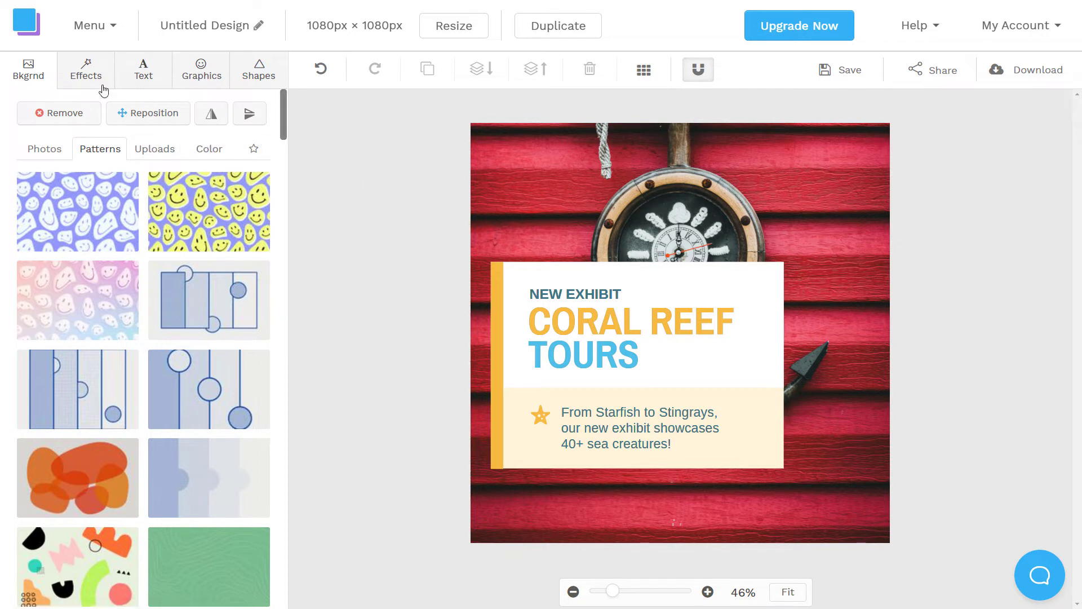
Give the anchor photo Color Overlay 2, Darken 9, Blur 13, Saturation 32, Brightness 49.
left_click(94, 69)
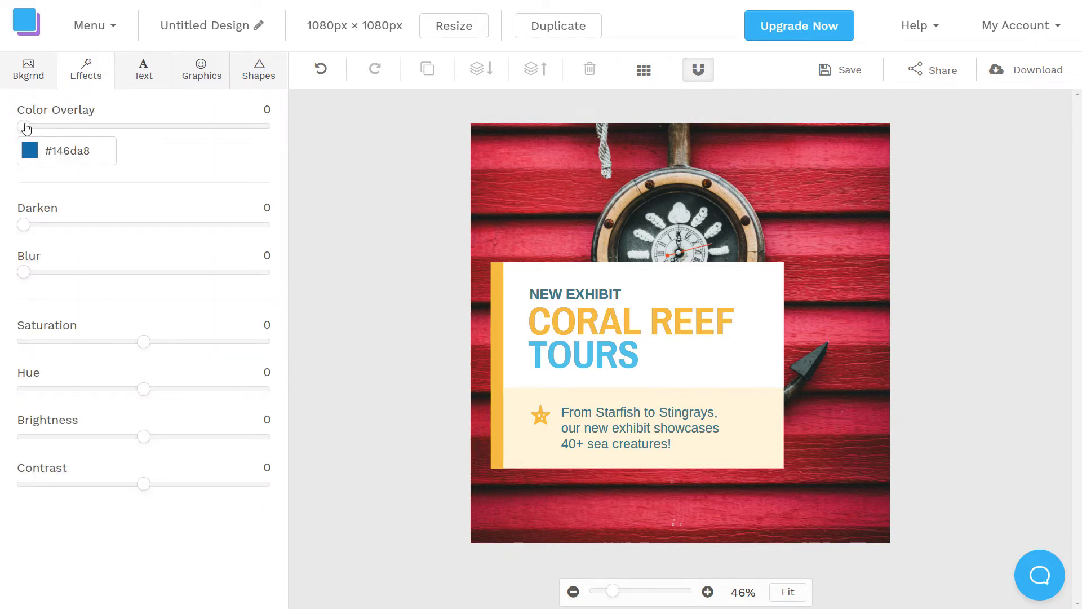
mouse_move(24, 126)
left_mouse_down()
mouse_move(178, 141)
mouse_move(42, 120)
mouse_move(28, 128)
left_mouse_up()
left_click_drag(23, 225, 54, 282)
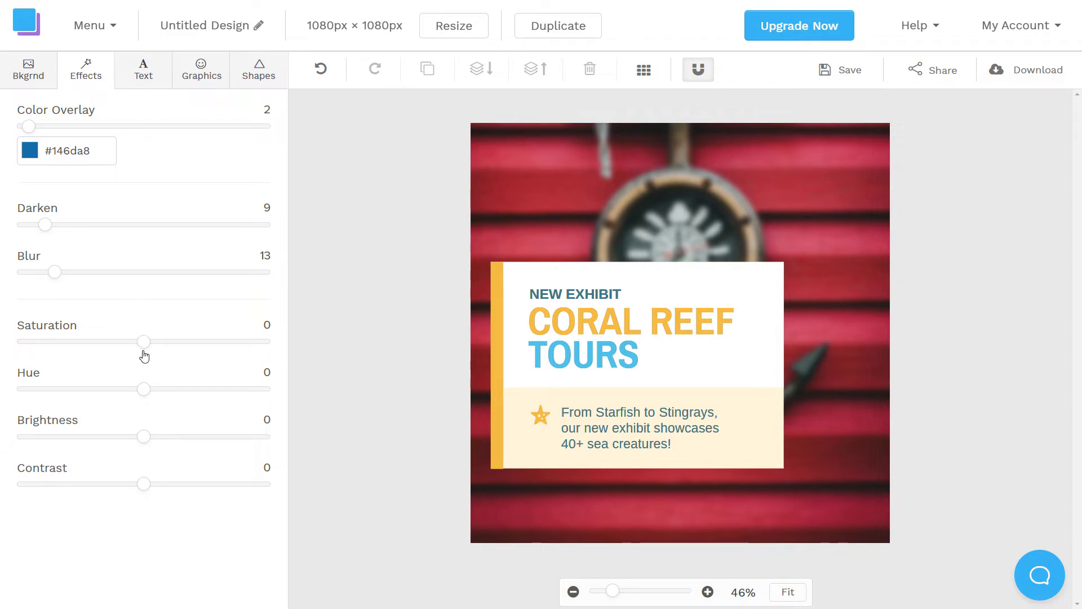
left_click_drag(144, 347, 182, 351)
left_click_drag(144, 437, 202, 440)
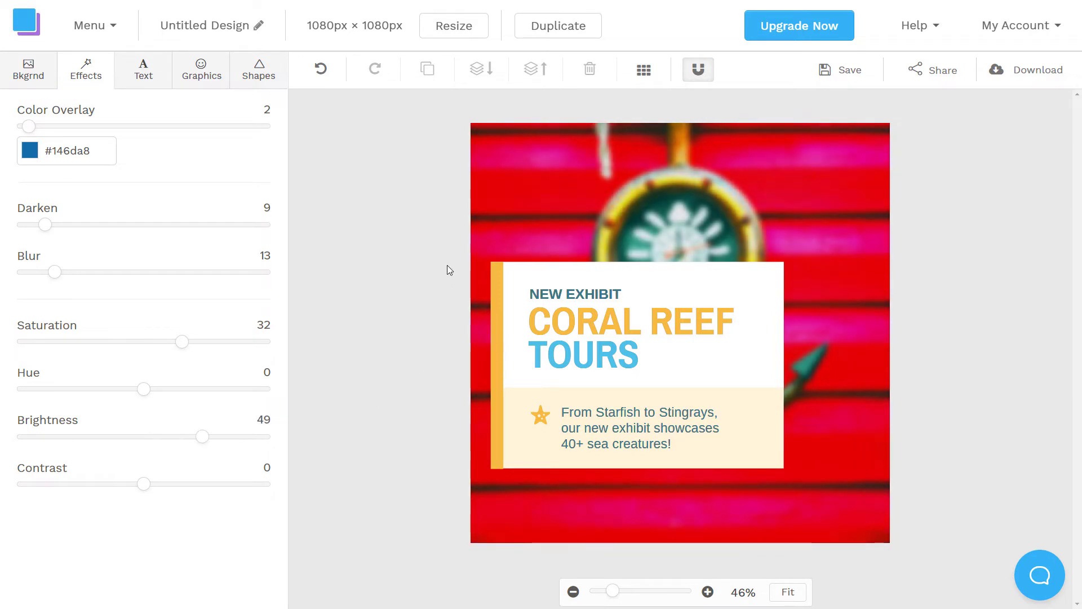
Add a new heading text element and drag it to the top of the post.
left_click(148, 77)
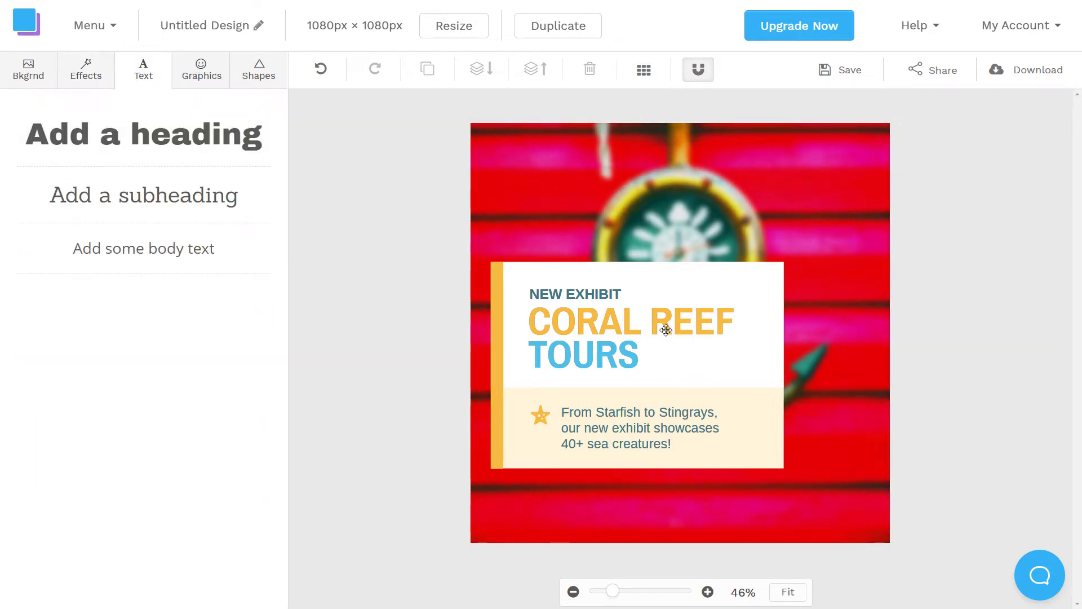
left_click(627, 325)
left_click(544, 352)
left_click(561, 314)
left_click(394, 215)
left_click(136, 81)
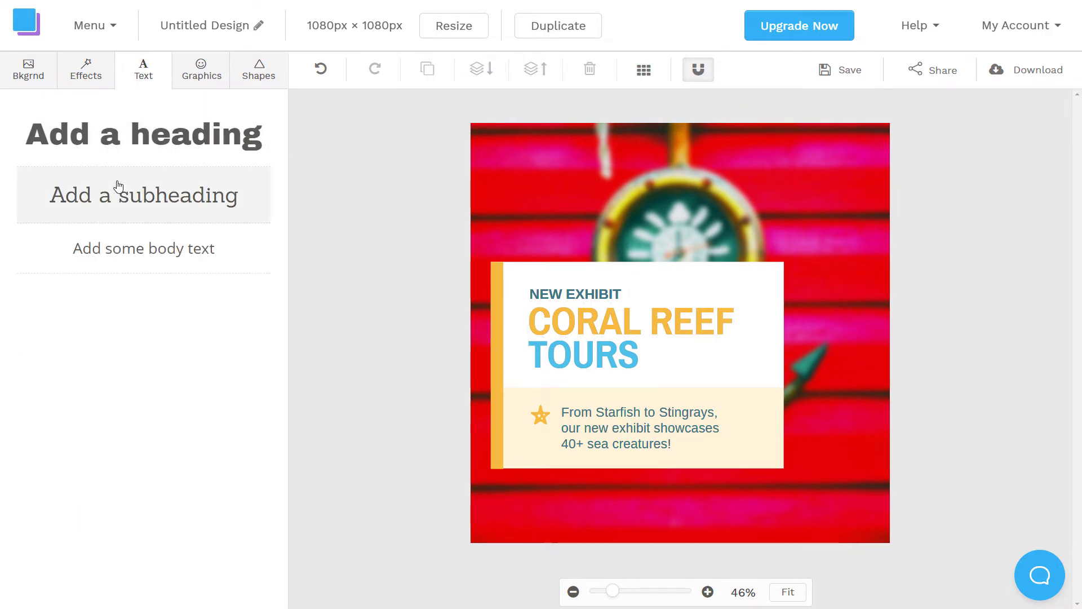
left_click(117, 135)
left_click_drag(701, 338, 623, 162)
Replace the heading placeholder with 'HOLIDAY TIME!' and widen its text box.
double_click(623, 162)
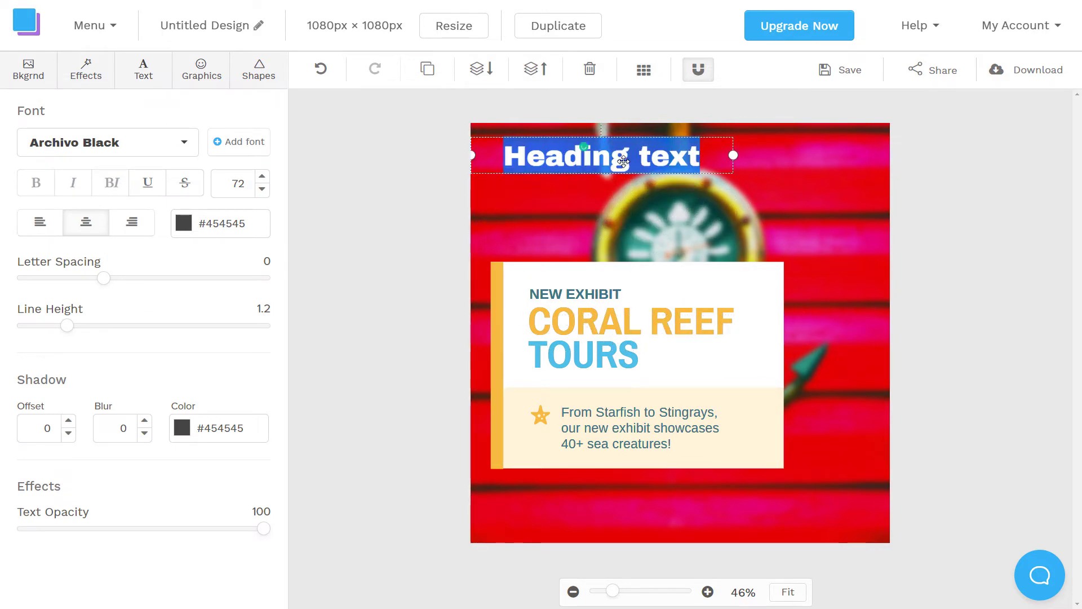
type("your new")
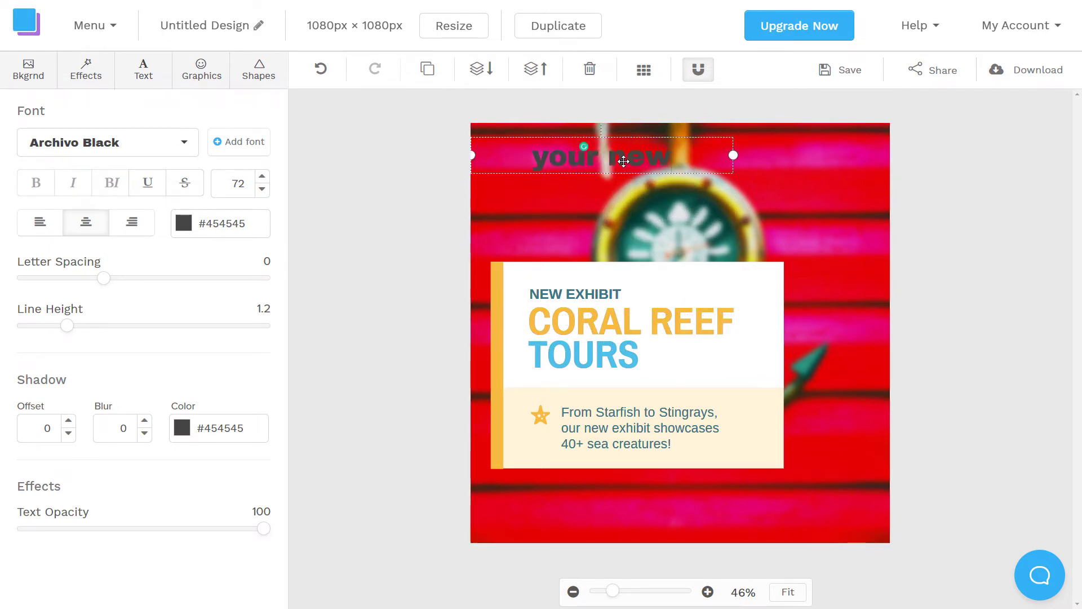
key("BackSpace")
key("BackSpace")
key("BackSpace")
key("BackSpace")
key("BackSpace")
key("BackSpace")
key("BackSpace")
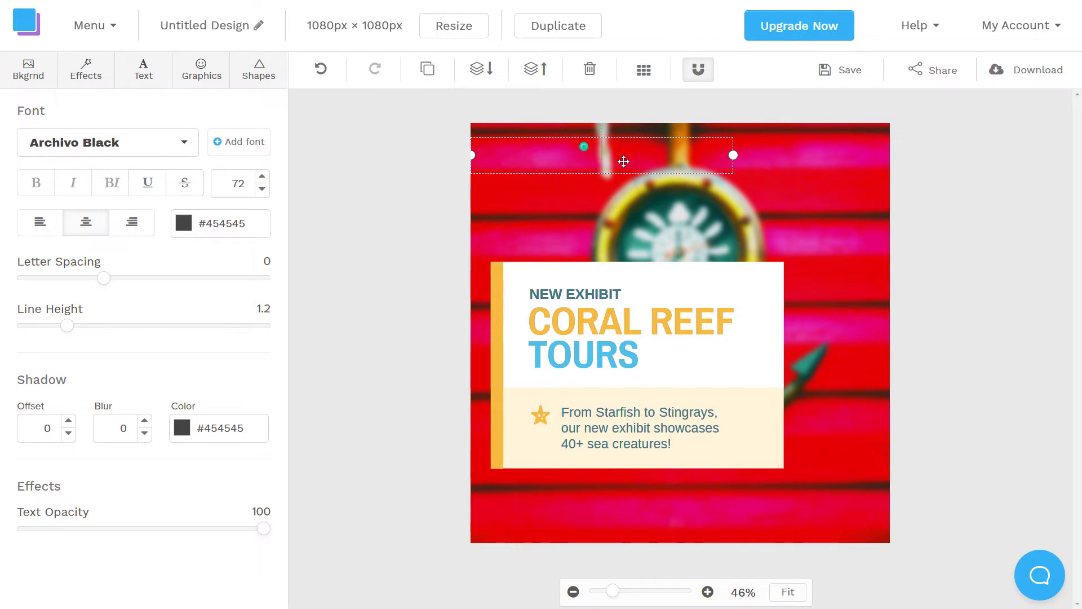
type("HOLIDAY TIME!")
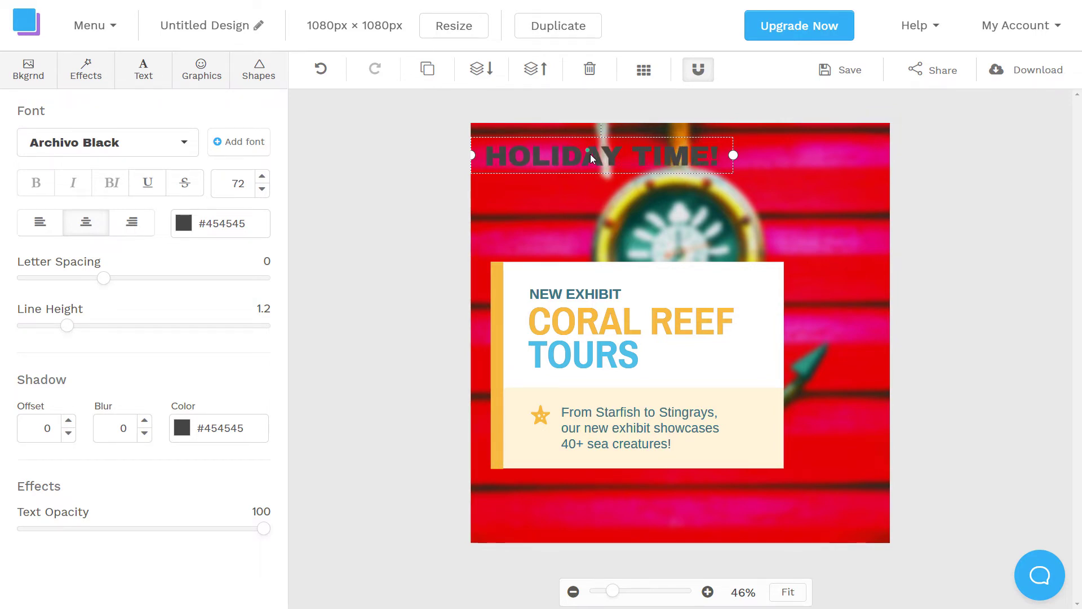
left_click(347, 218)
left_click(547, 150)
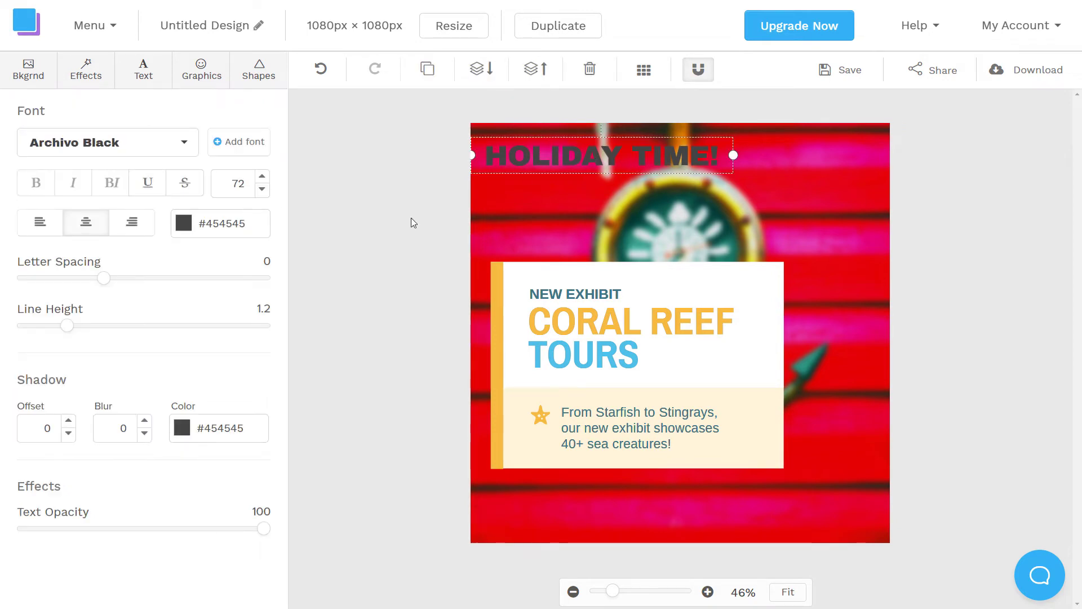
left_click_drag(734, 155, 768, 169)
key("ctrl+a")
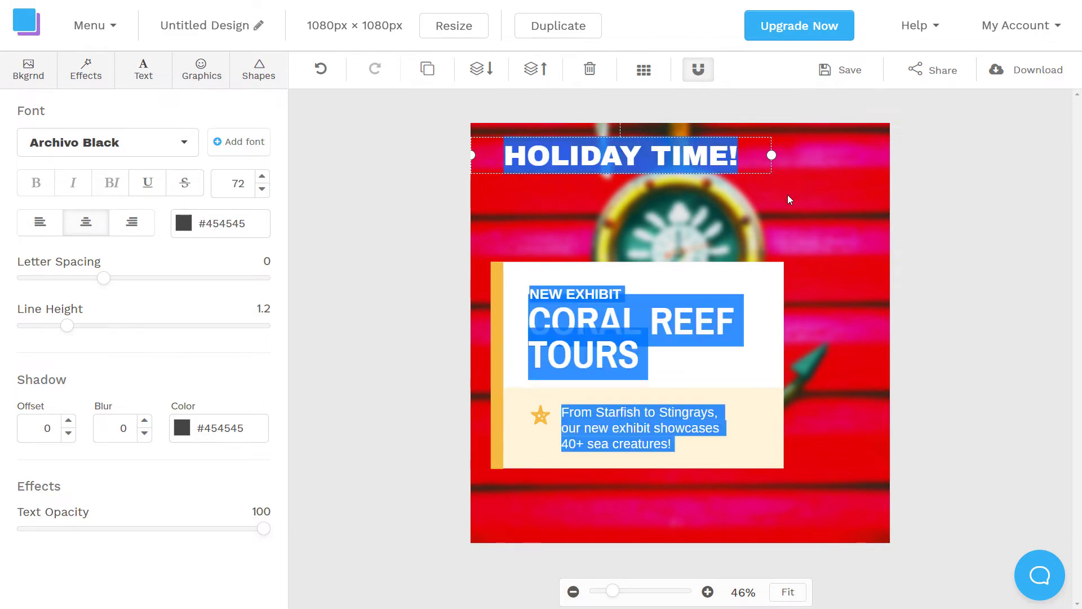
left_click(462, 160)
left_click(570, 156)
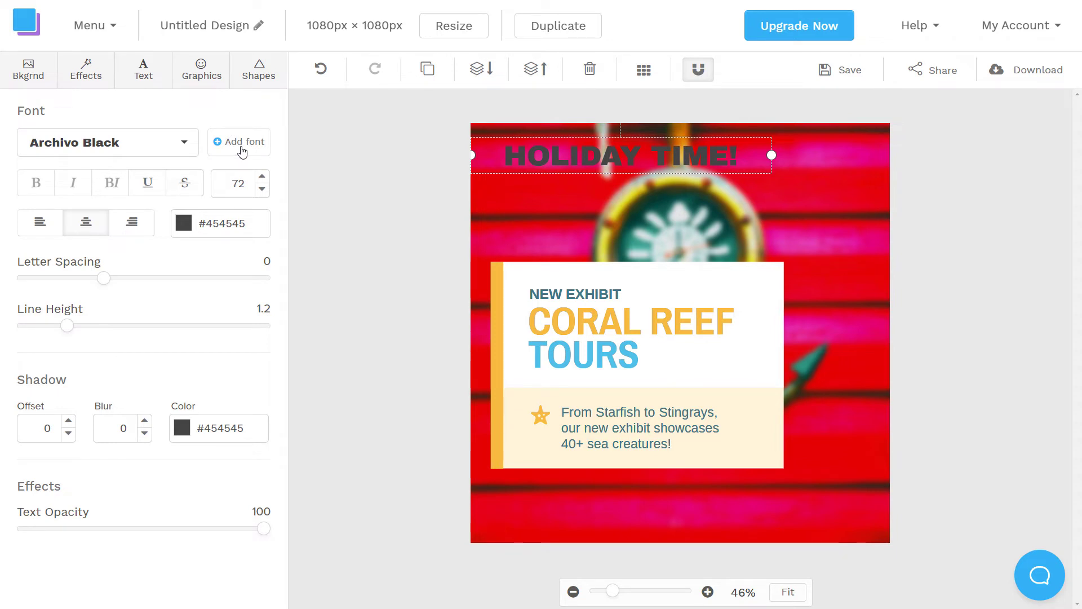
Set the heading font to Faster One and its text colour to white.
left_click(152, 144)
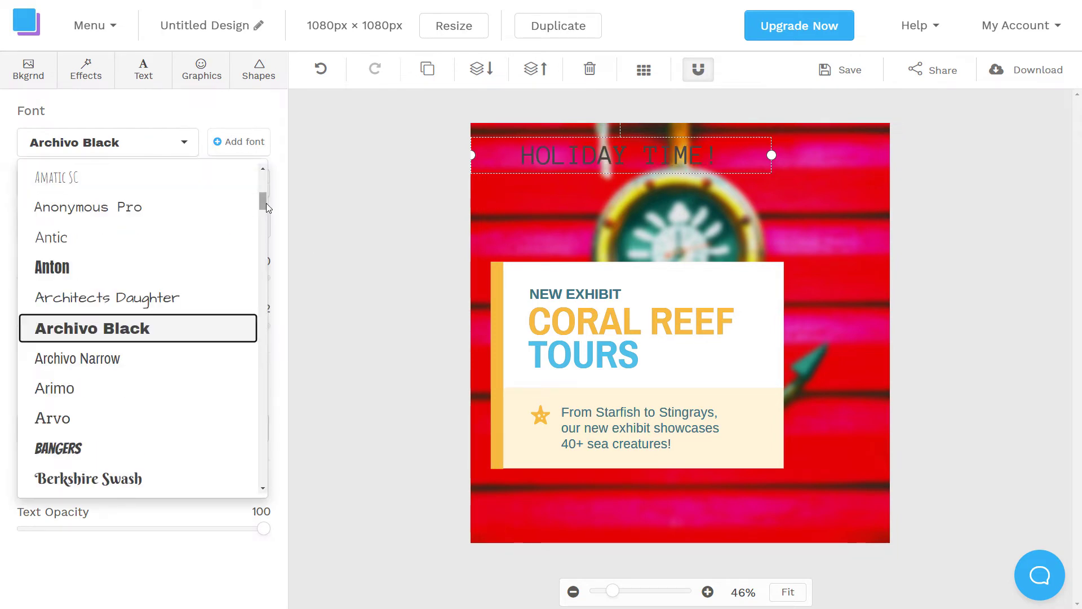
left_click_drag(263, 202, 274, 262)
left_click(84, 311)
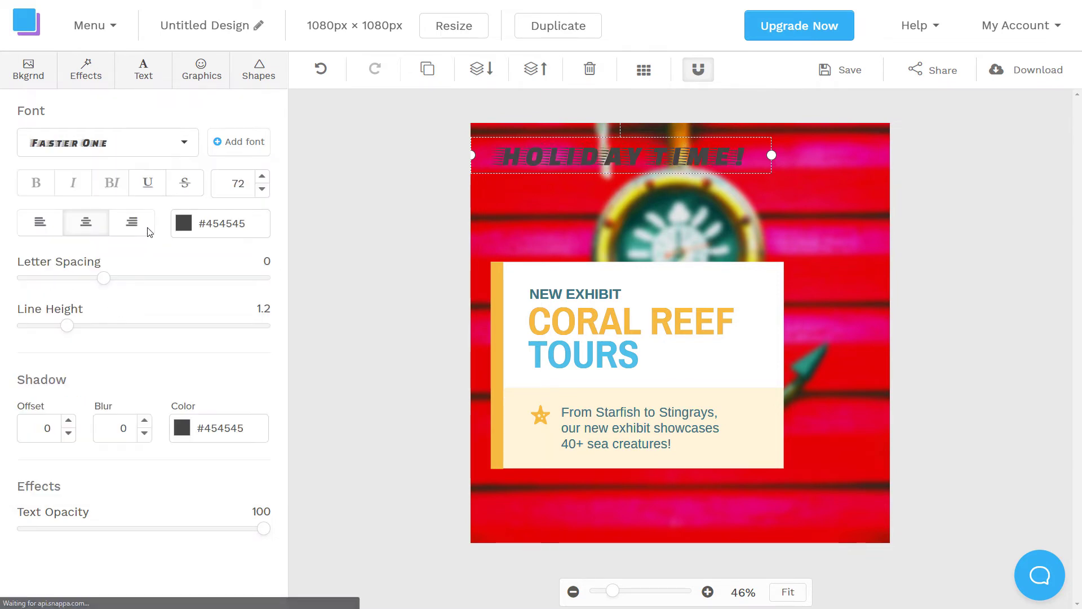
left_click(184, 224)
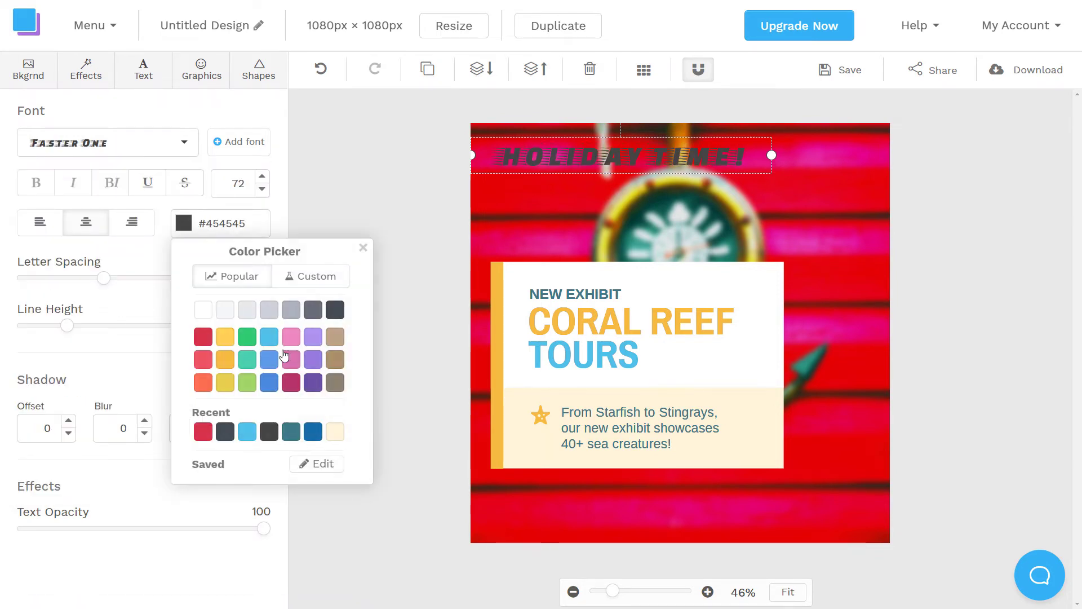
left_click(204, 310)
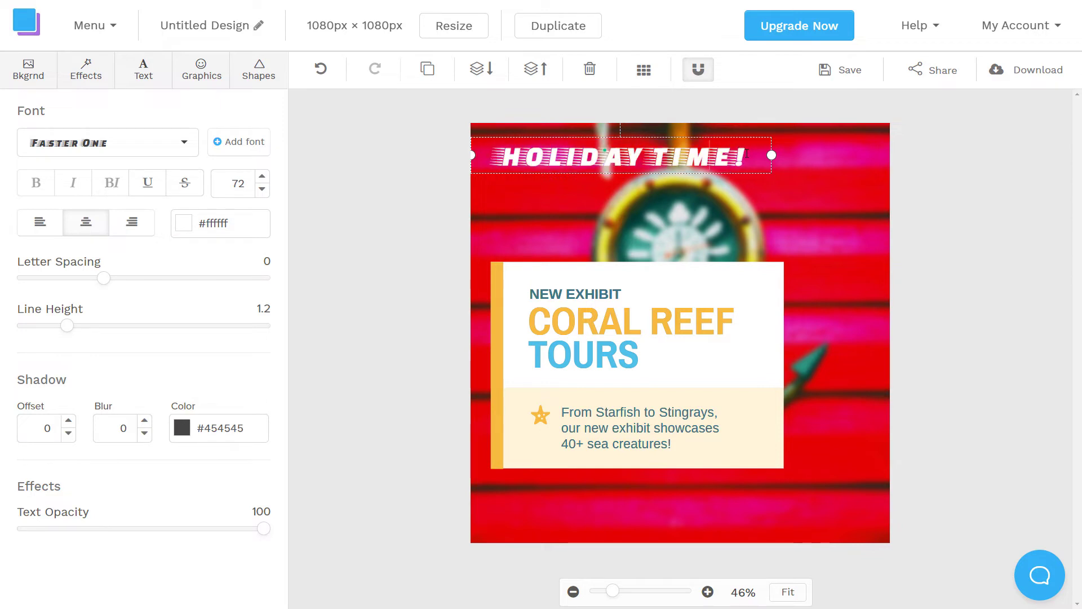
Try light grey on the heading, revert to white #ffffff, and browse fonts for Knewave.
left_click_drag(746, 153, 656, 157)
left_click(193, 228)
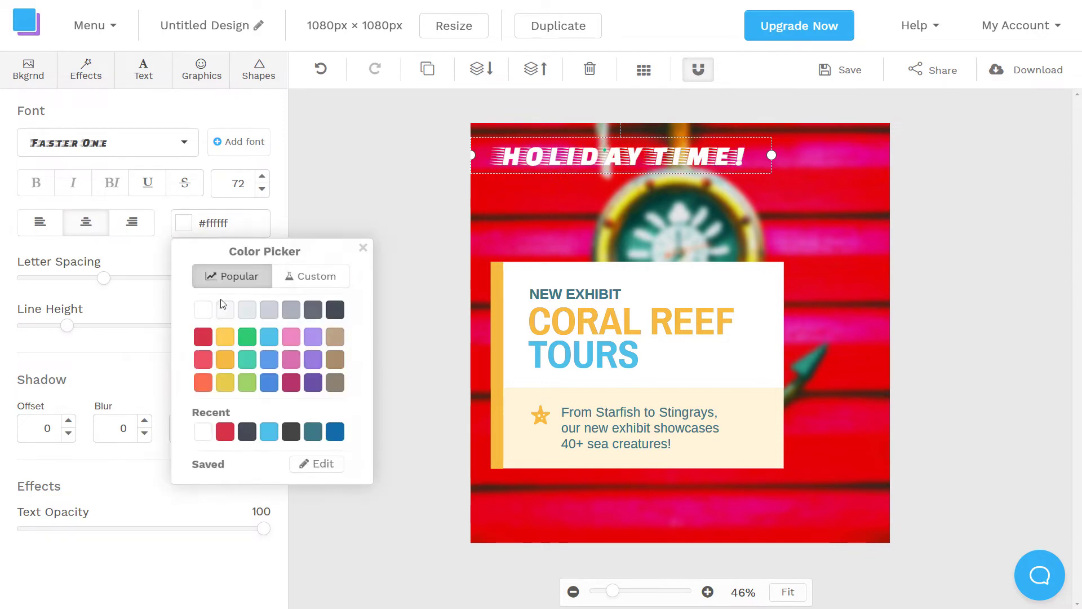
left_click(252, 314)
left_click(204, 311)
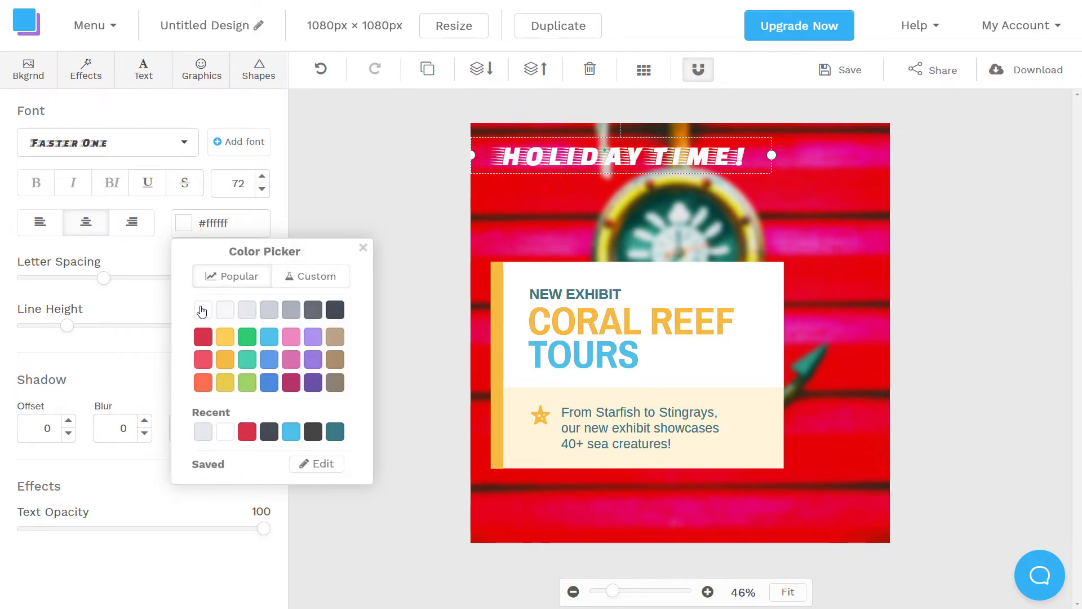
left_click(107, 143)
scroll(134, 347, "down", 3)
scroll(100, 359, "down", 8)
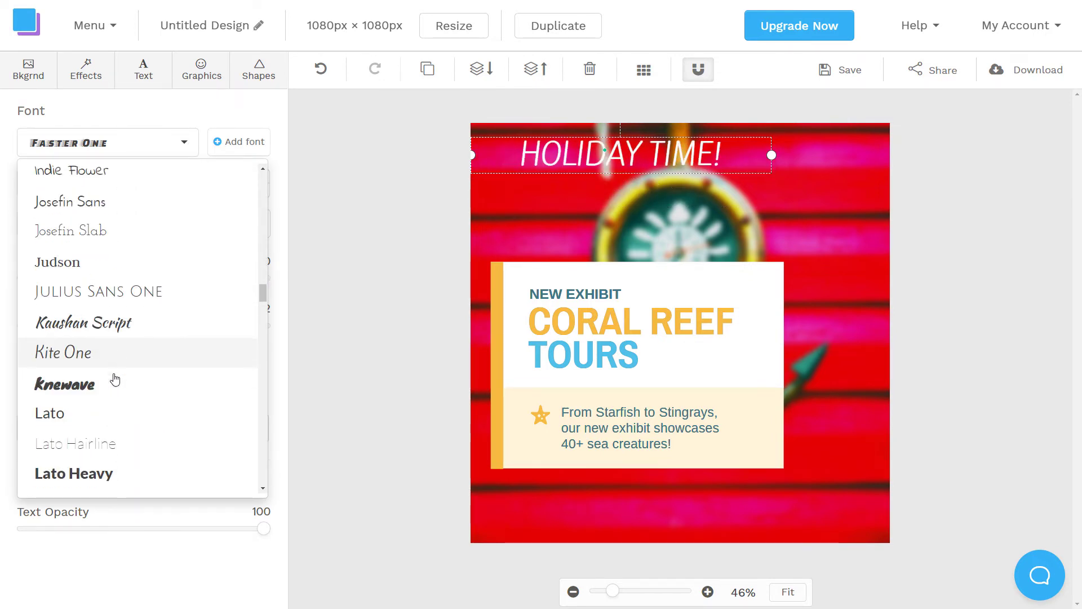
scroll(106, 268, "up", 2)
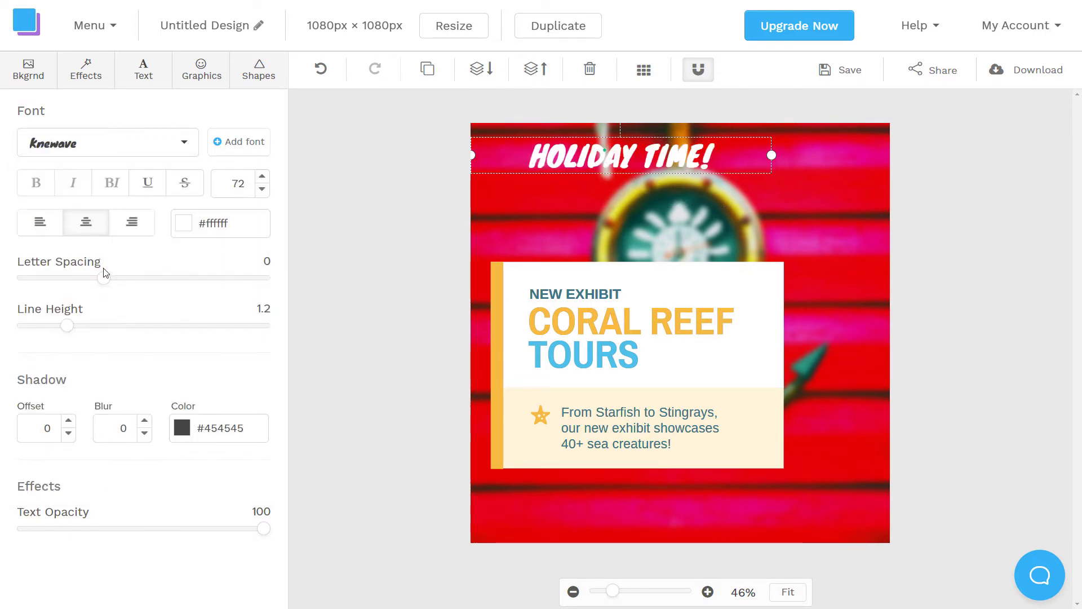
Left-align the heading and stretch its text box across the post's top.
left_click_drag(772, 155, 776, 155)
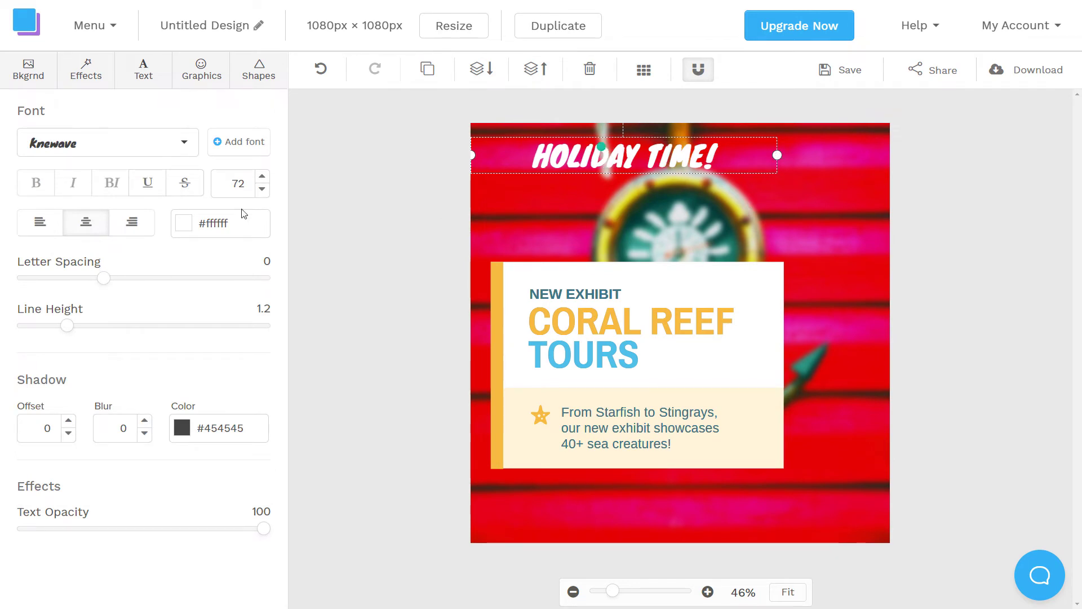
left_click(40, 221)
left_click(769, 153)
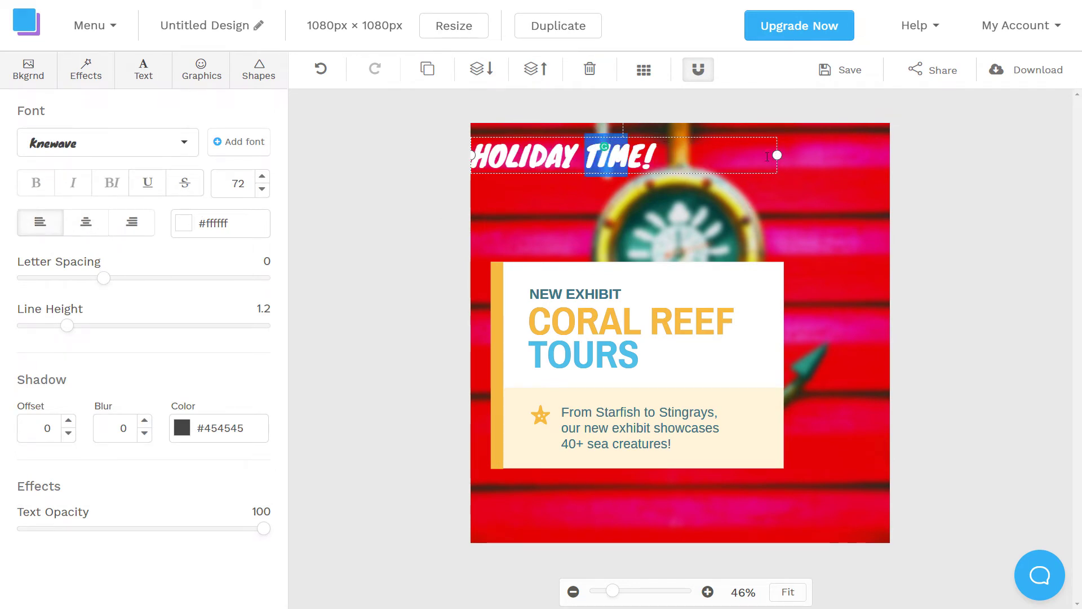
left_click_drag(840, 159, 888, 155)
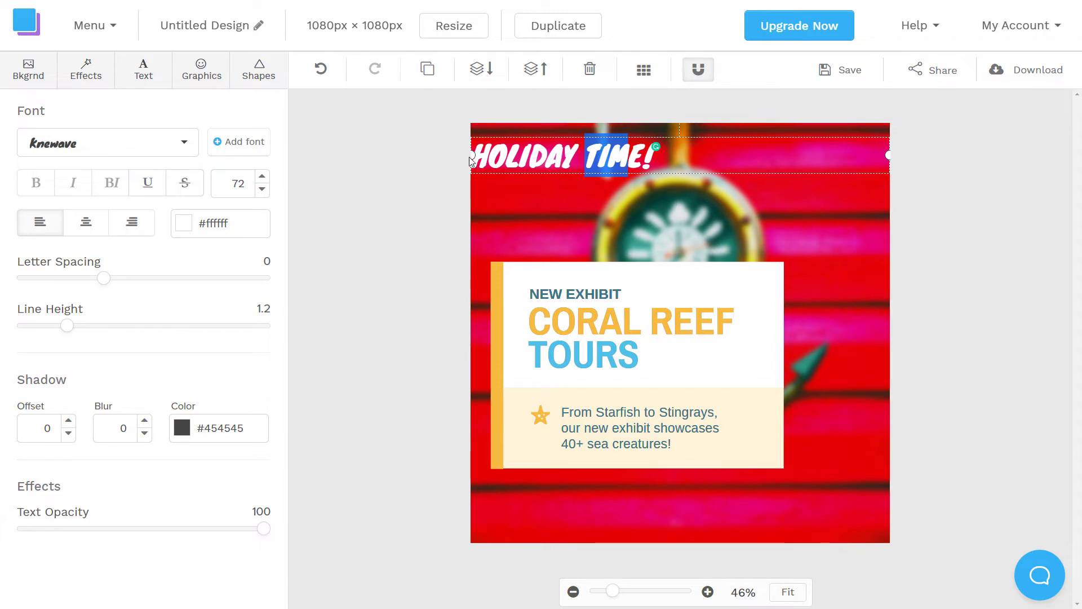
left_click_drag(472, 161, 496, 155)
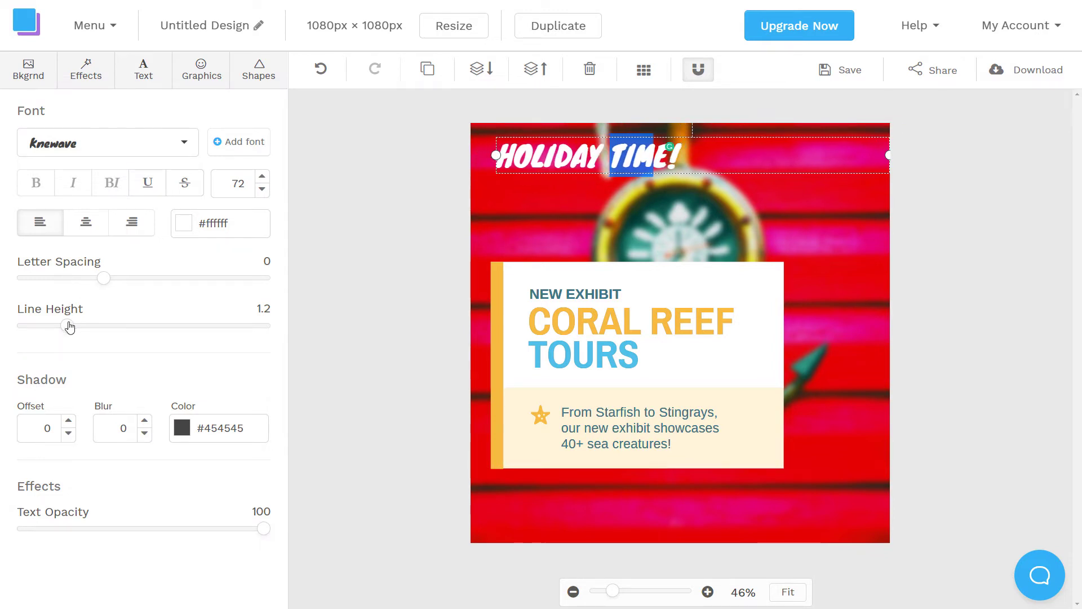
Set the heading font size to 137.
left_click(263, 176)
left_click(262, 176)
left_click(262, 177)
left_click(262, 176)
left_click_drag(278, 188, 335, 176)
type("150")
left_click(262, 189)
left_click(262, 189)
left_click(262, 189)
left_click(262, 189)
left_click(262, 190)
left_click(262, 189)
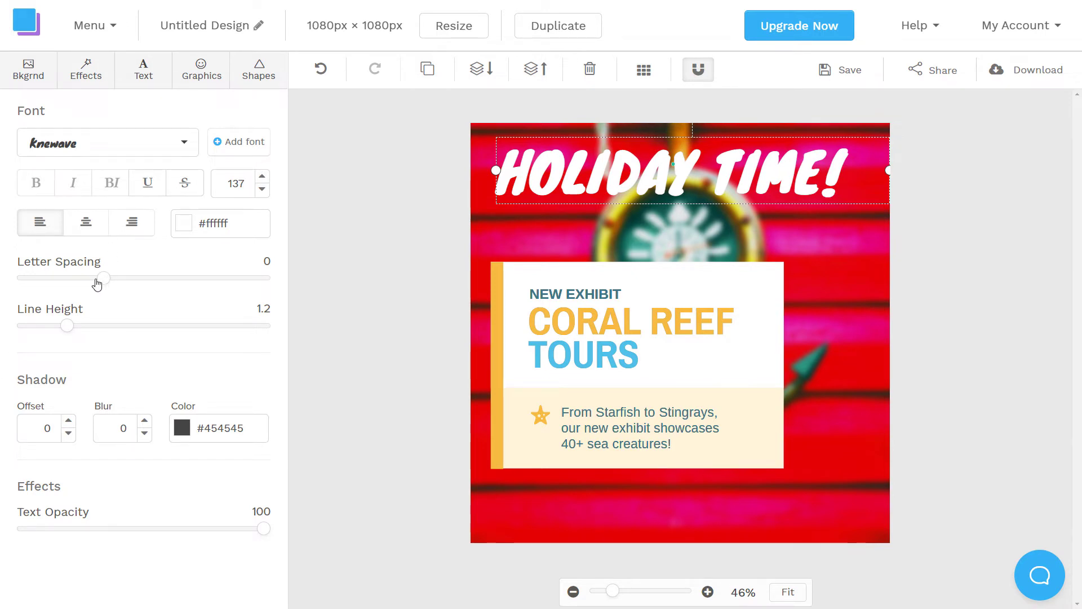
Set the heading's letter spacing to -7 and line height to 1.
mouse_move(93, 284)
left_mouse_down()
mouse_move(46, 288)
mouse_move(118, 281)
mouse_move(88, 280)
left_mouse_up()
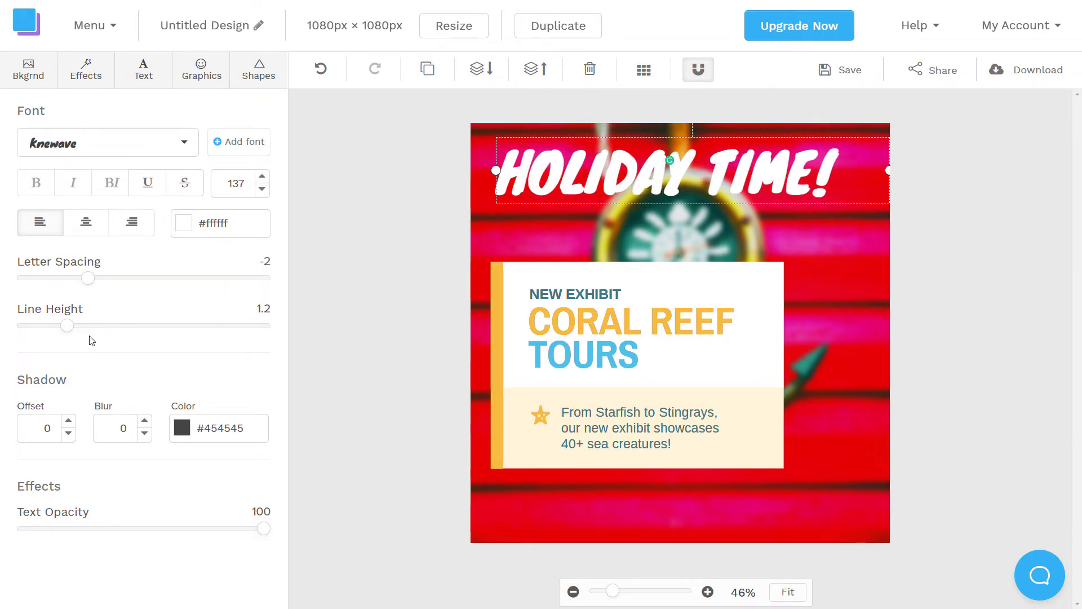
double_click(839, 181)
key("Return")
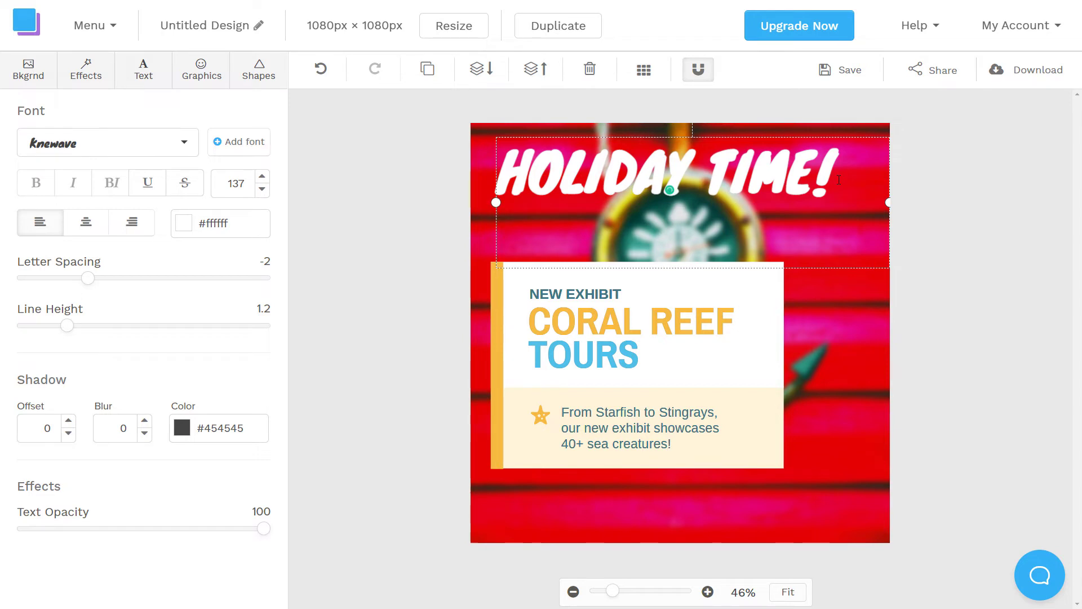
type("LINE")
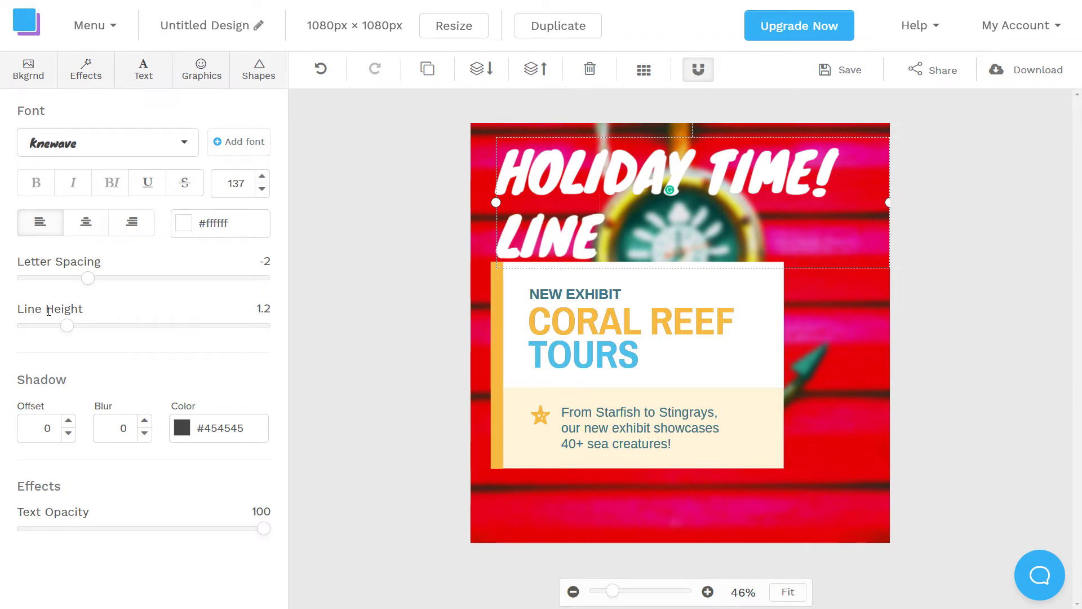
mouse_move(68, 325)
left_mouse_down()
mouse_move(155, 326)
mouse_move(50, 327)
left_mouse_up()
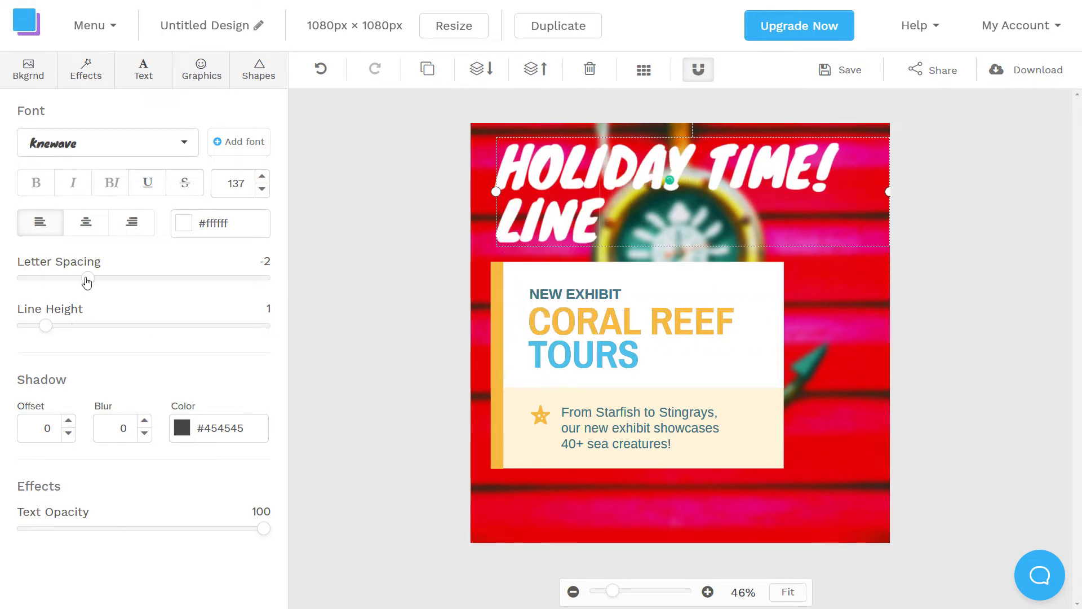
left_click_drag(87, 281, 24, 278)
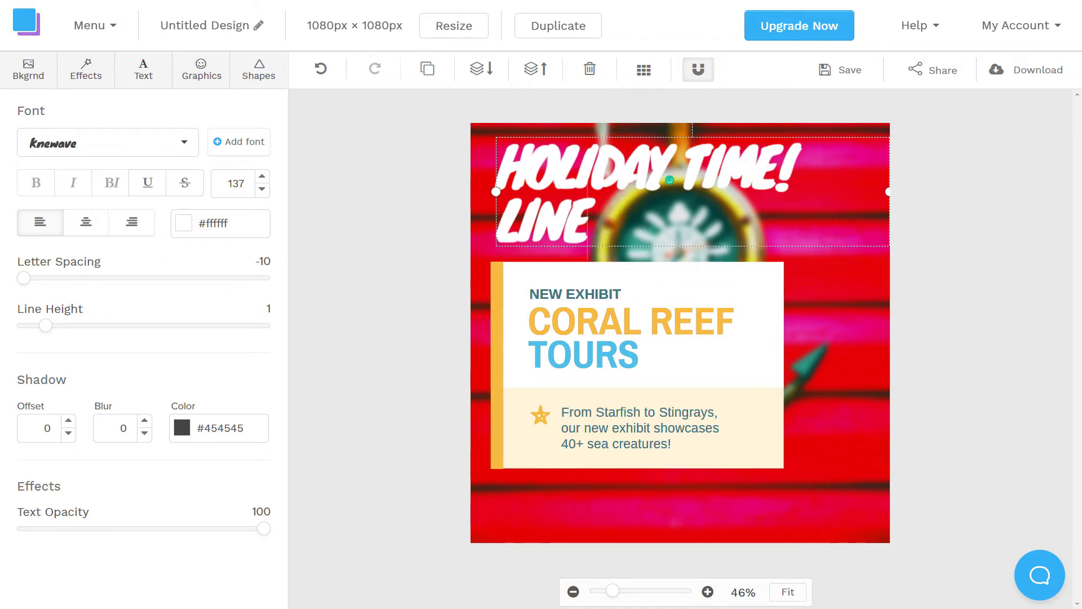
left_click(46, 279)
key("BackSpace")
key("BackSpace")
key("BackSpace")
key("BackSpace")
key("BackSpace")
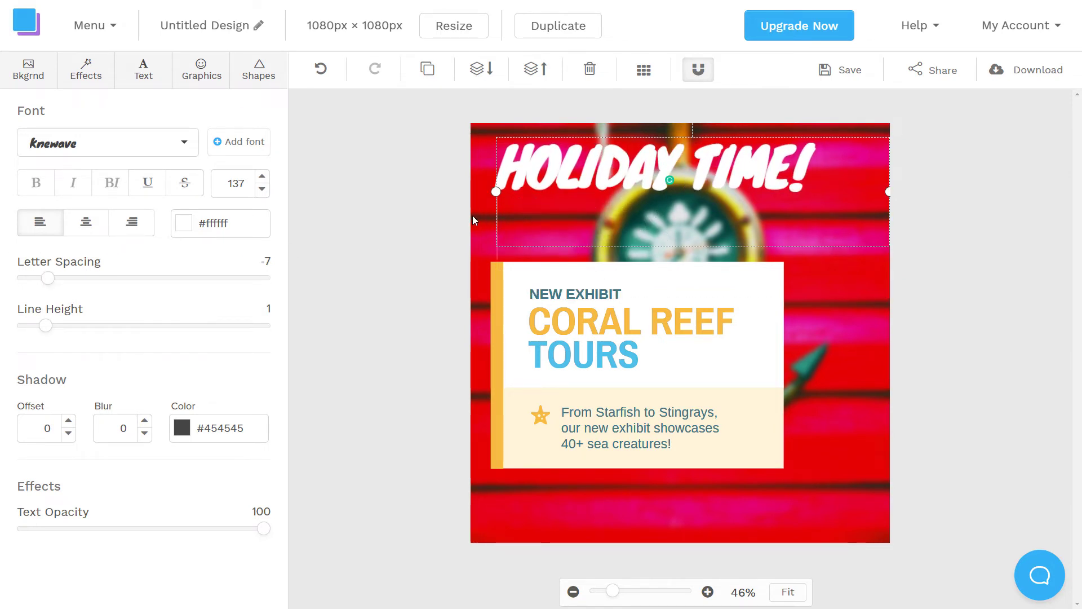
Raise the heading's shadow offset to 8 and increase its blur.
left_click(69, 420)
left_click(69, 420)
left_click(69, 421)
left_click(68, 420)
left_click(145, 420)
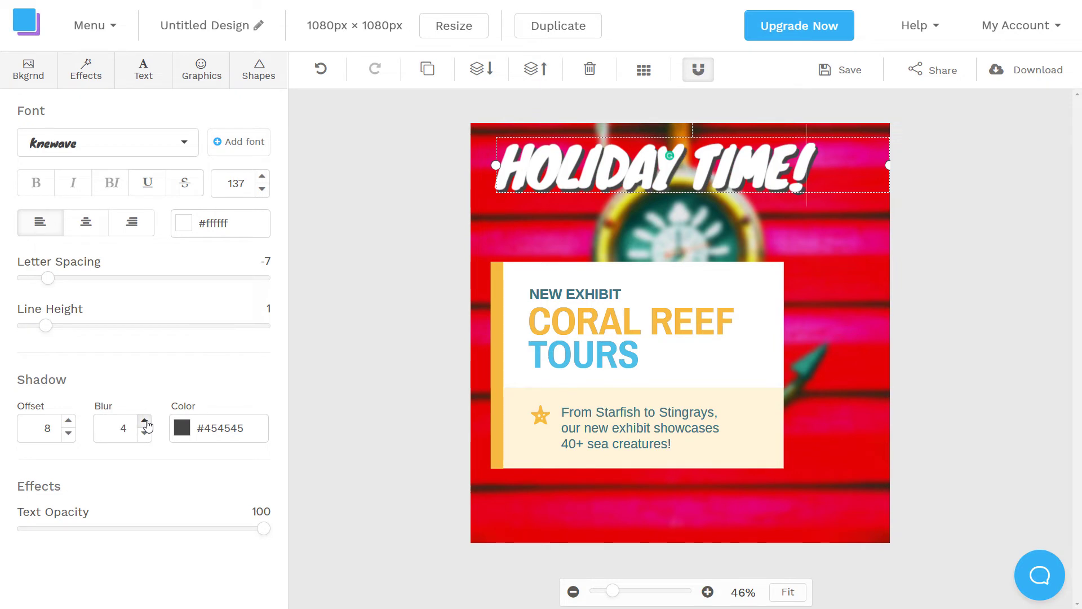
Set the heading shadow colour to vivid blue #1500ff using a custom colour.
left_click(182, 428)
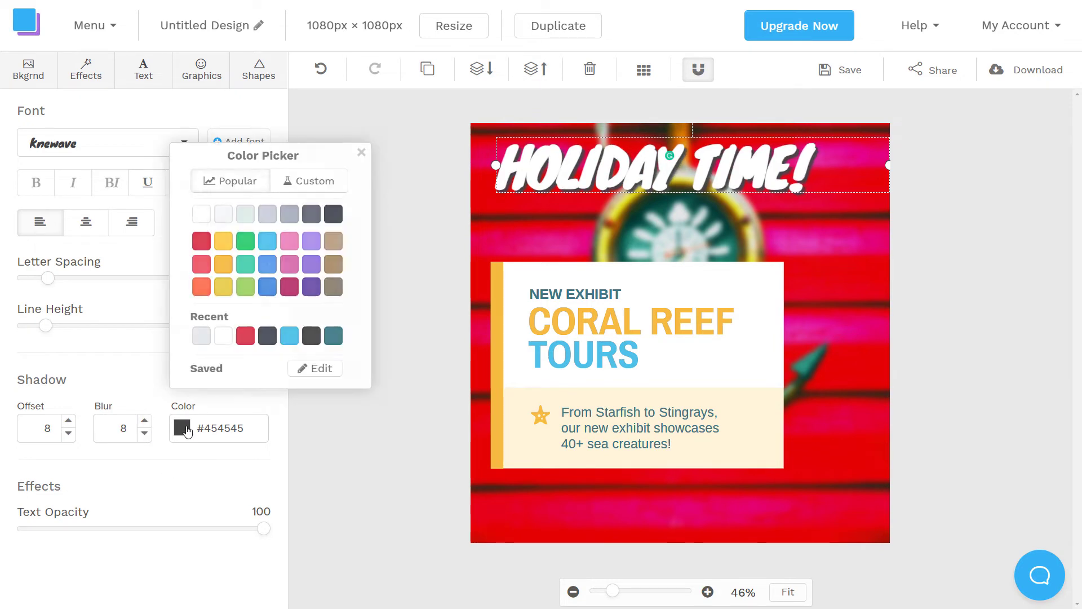
left_click(312, 181)
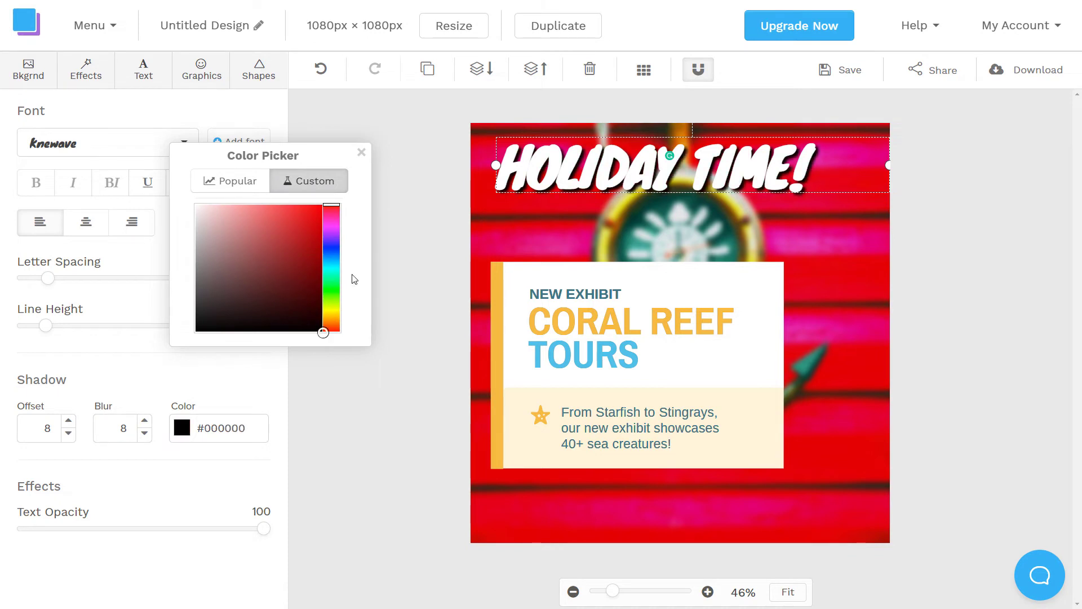
left_click(330, 245)
left_click_drag(319, 226, 361, 203)
left_click(116, 534)
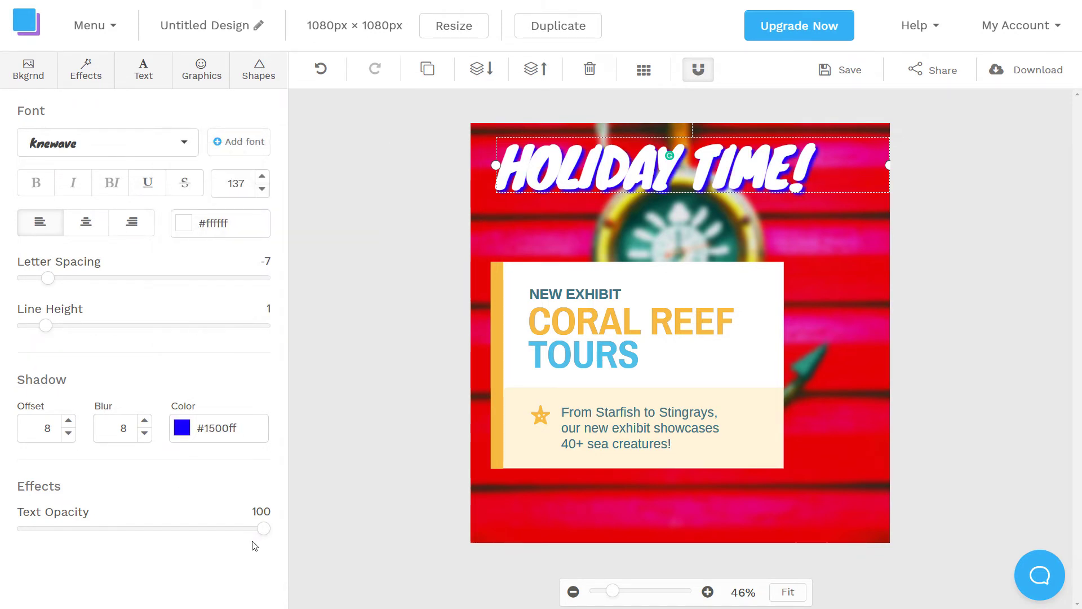
mouse_move(256, 531)
left_mouse_down()
mouse_move(153, 532)
mouse_move(265, 530)
left_mouse_up()
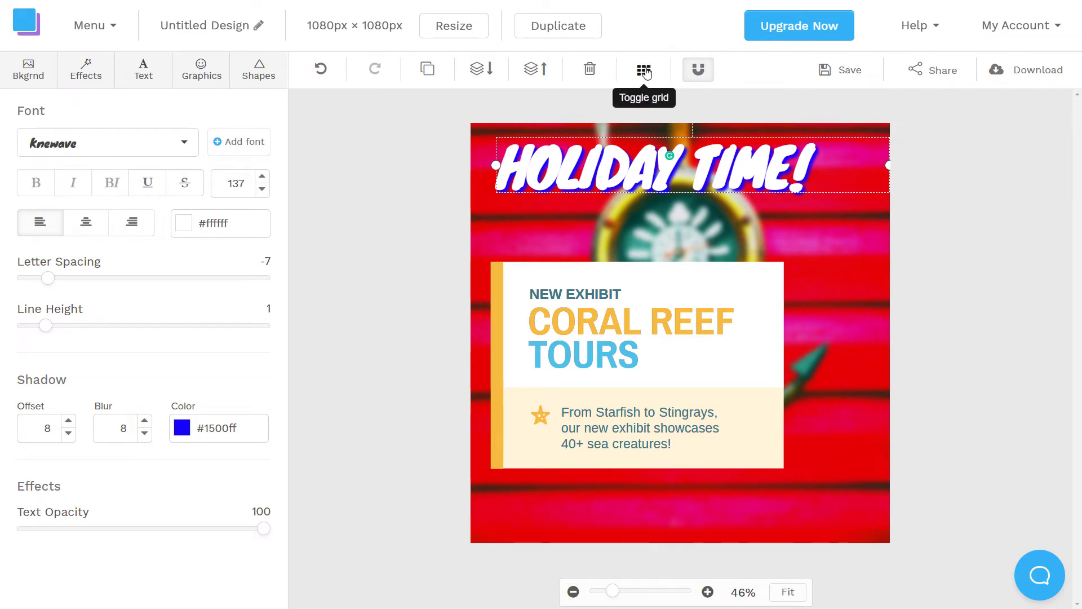
With the grid shown, shift the orange bar and HOLIDAY TIME! heading slightly left, then hide the grid.
left_click(430, 253)
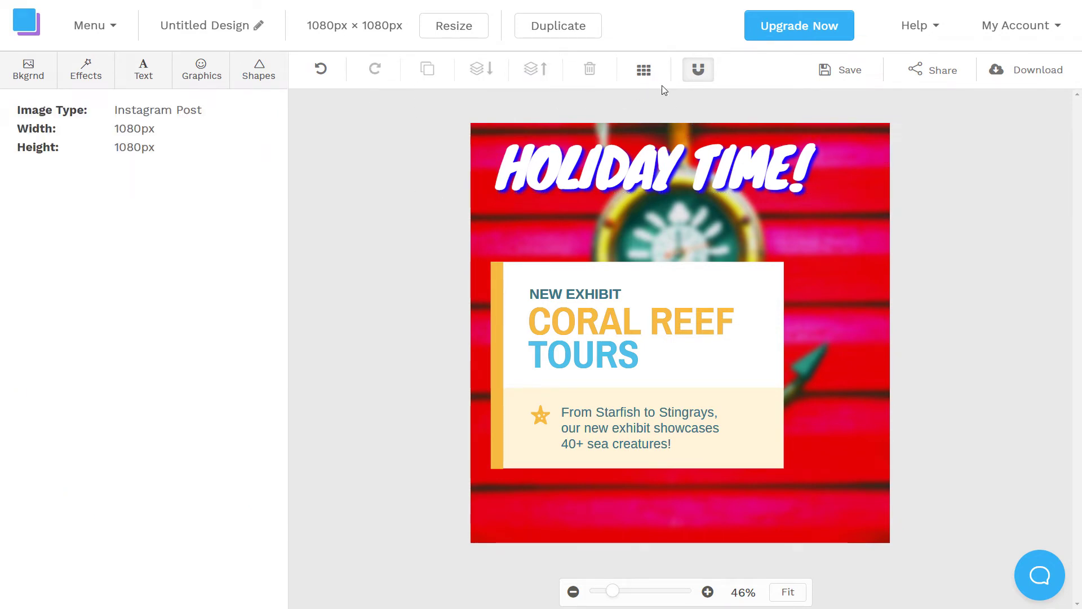
left_click(644, 71)
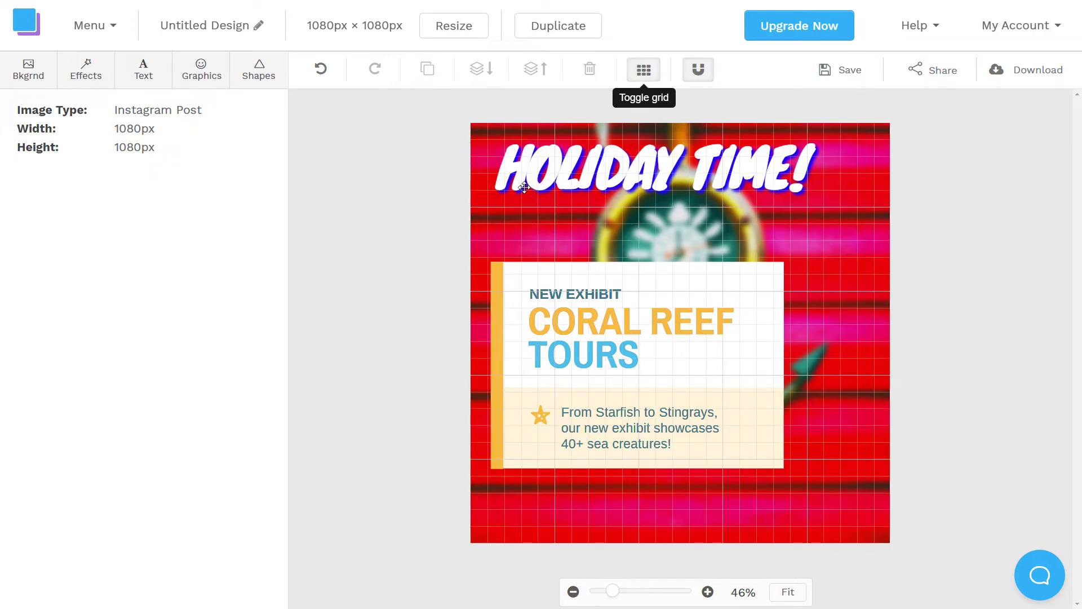
left_click(497, 271)
left_click_drag(489, 365, 485, 366)
left_click_drag(502, 179, 494, 179)
left_click(380, 328)
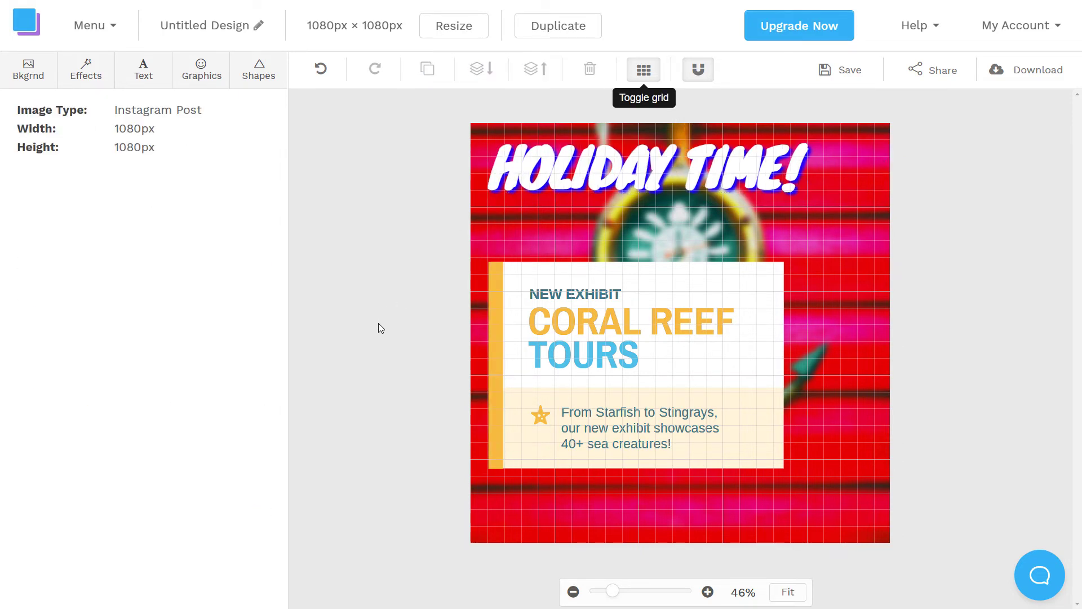
left_click(553, 170)
left_click(591, 248)
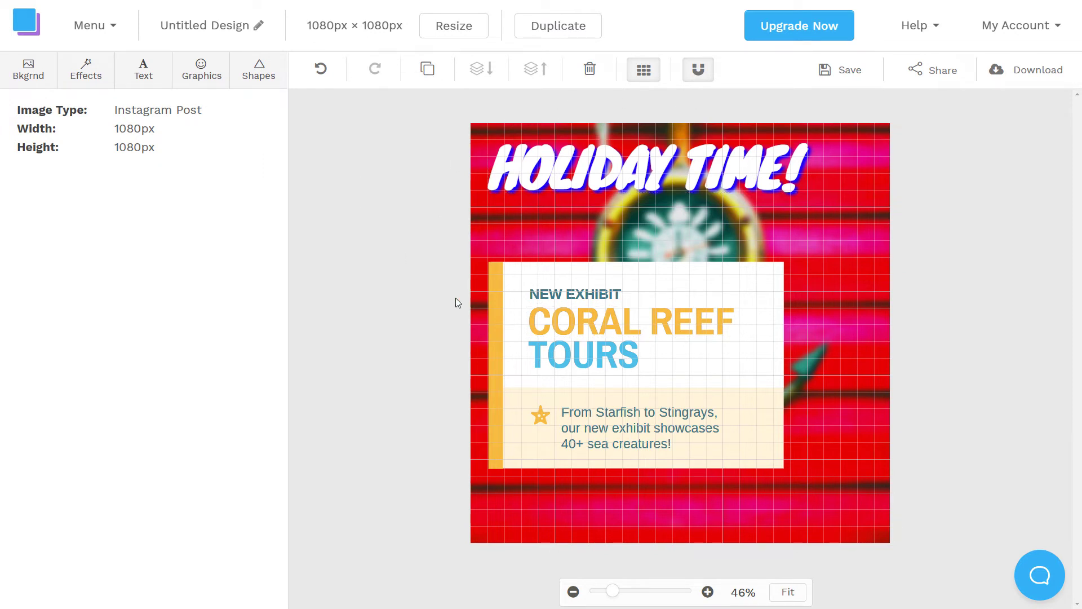
left_click(643, 69)
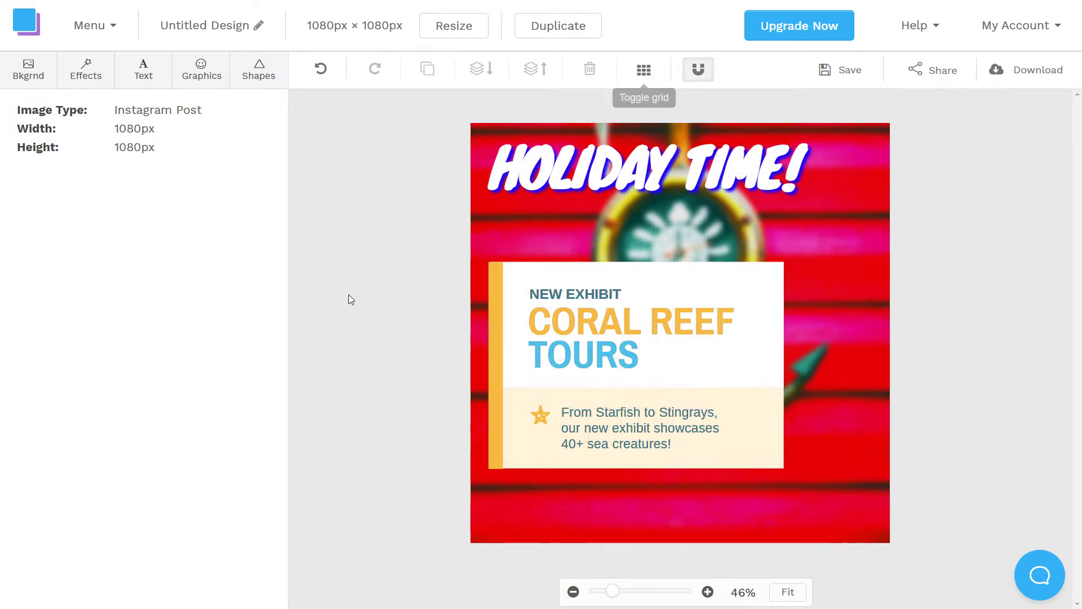
Set the post background to the green wavy pattern.
left_click(136, 80)
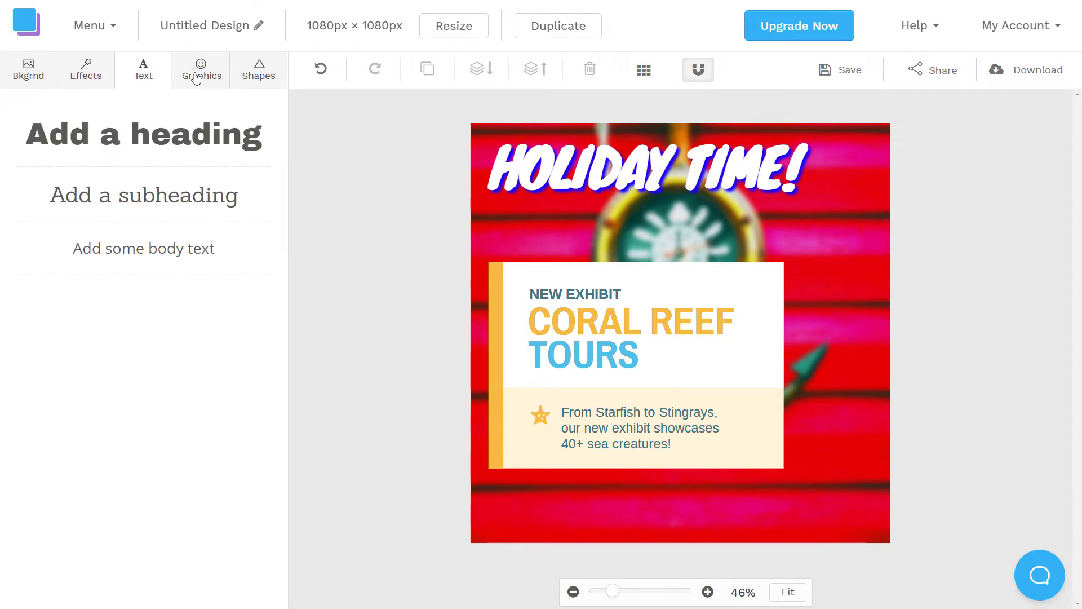
left_click(197, 77)
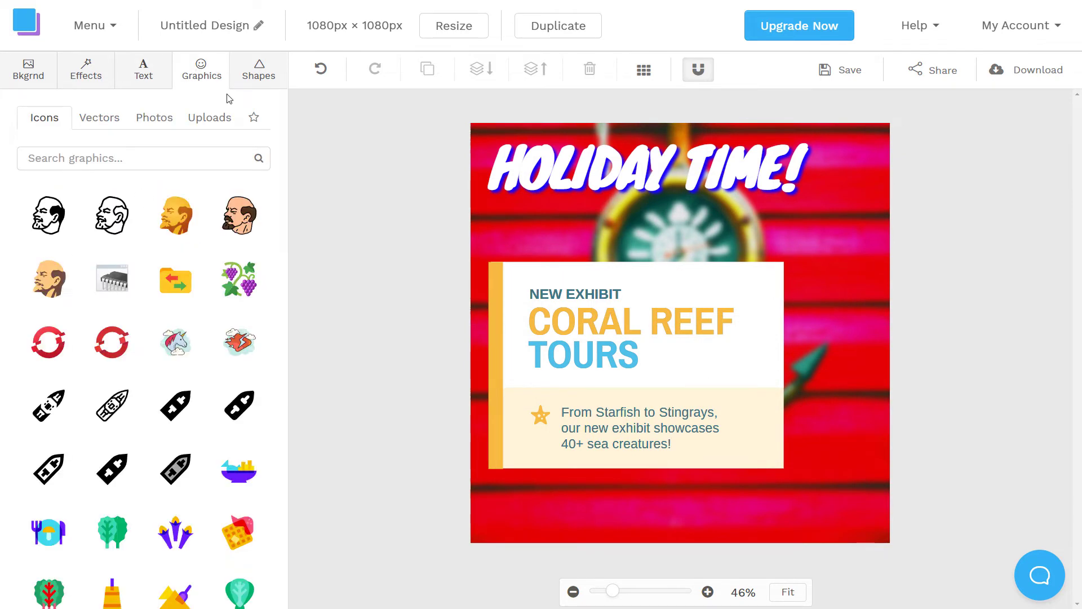
scroll(149, 373, "down", 7)
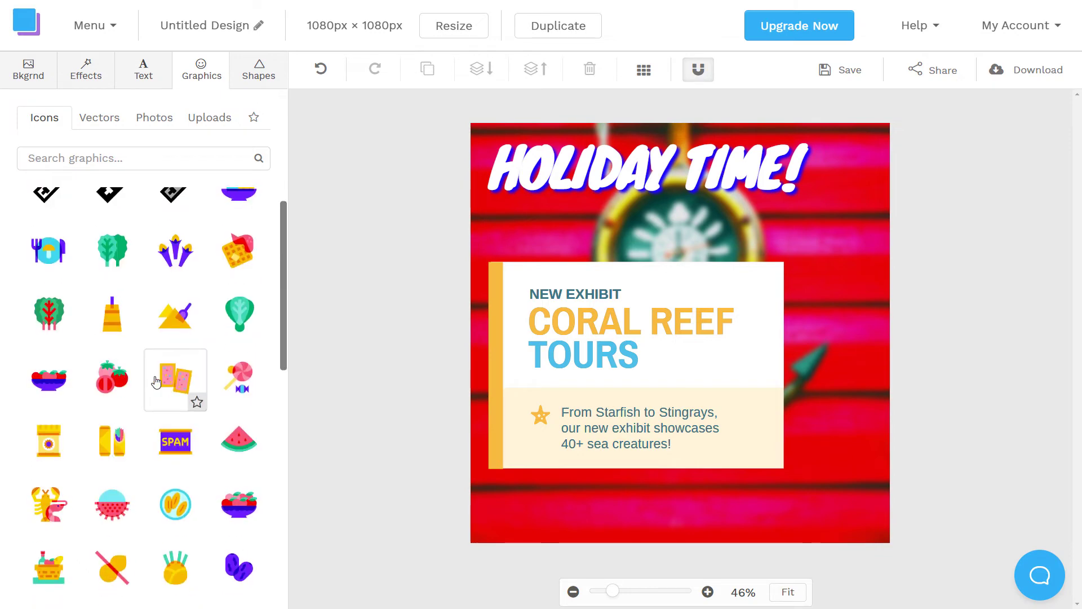
left_click(27, 72)
left_click(212, 562)
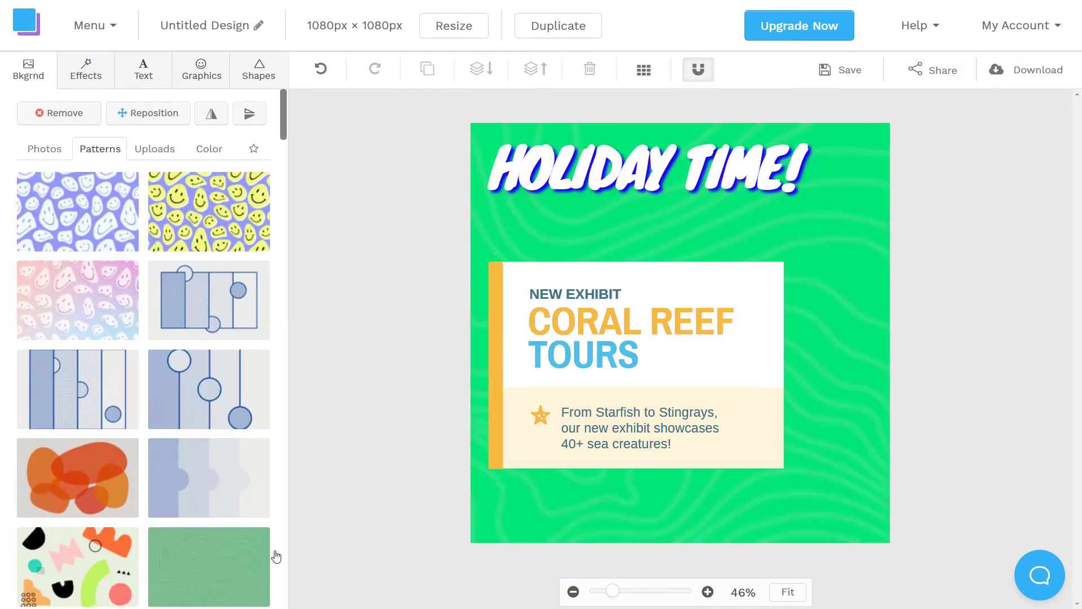
Add the blue-and-green wrestlers icon from a MARTIAL ARTS search beside the title, upper right.
left_click(210, 74)
scroll(158, 333, "down", 4)
scroll(153, 335, "down", 10)
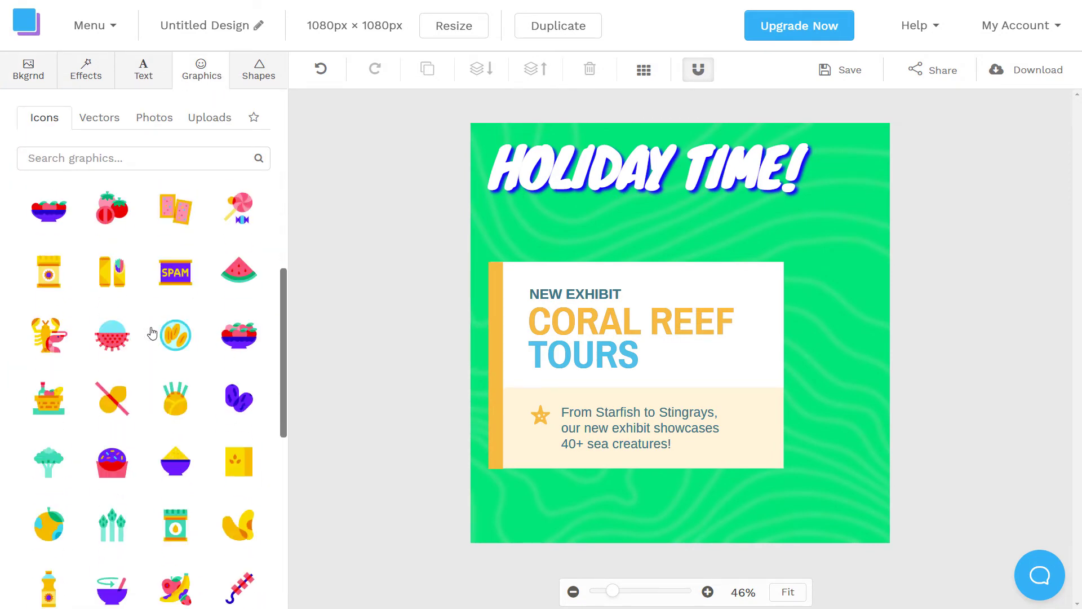
scroll(163, 344, "up", 8)
left_click(142, 164)
type("MARTIAL ARTS")
key("Return")
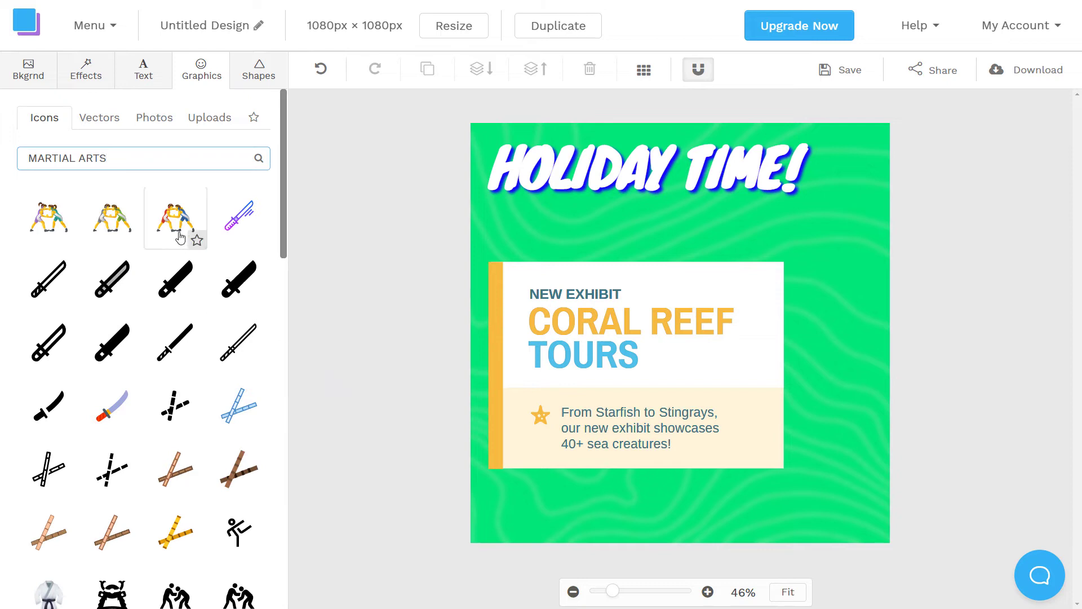
scroll(113, 225, "down", 6)
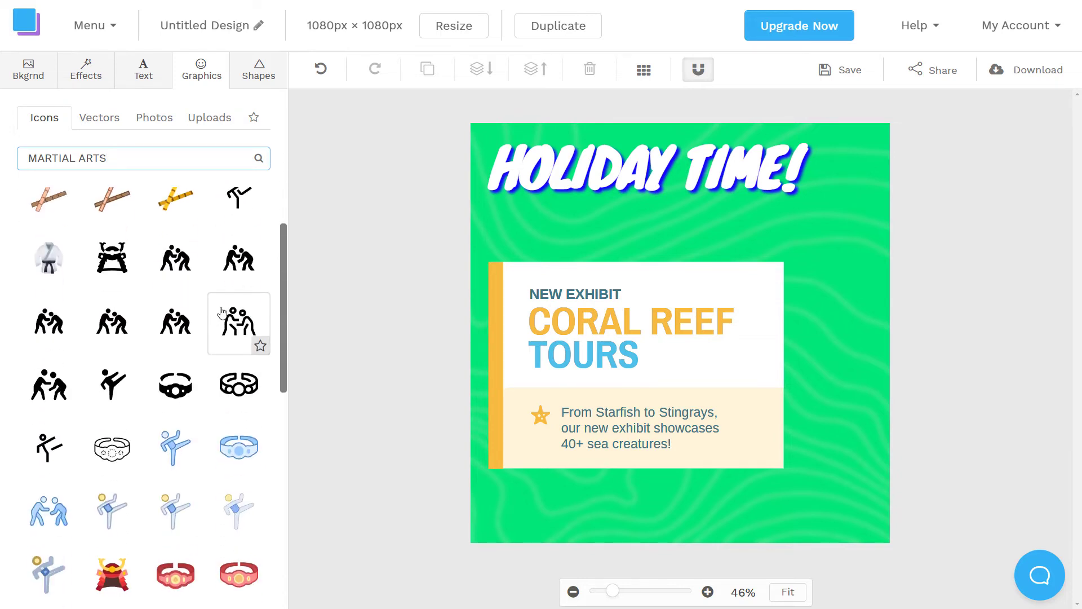
scroll(146, 536, "down", 4)
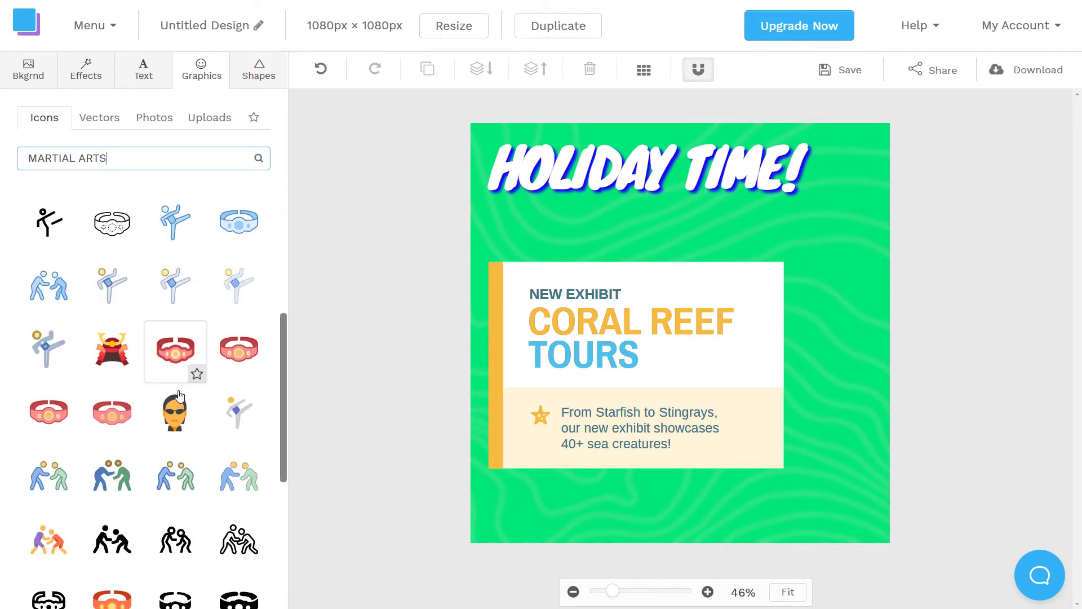
scroll(192, 479, "down", 4)
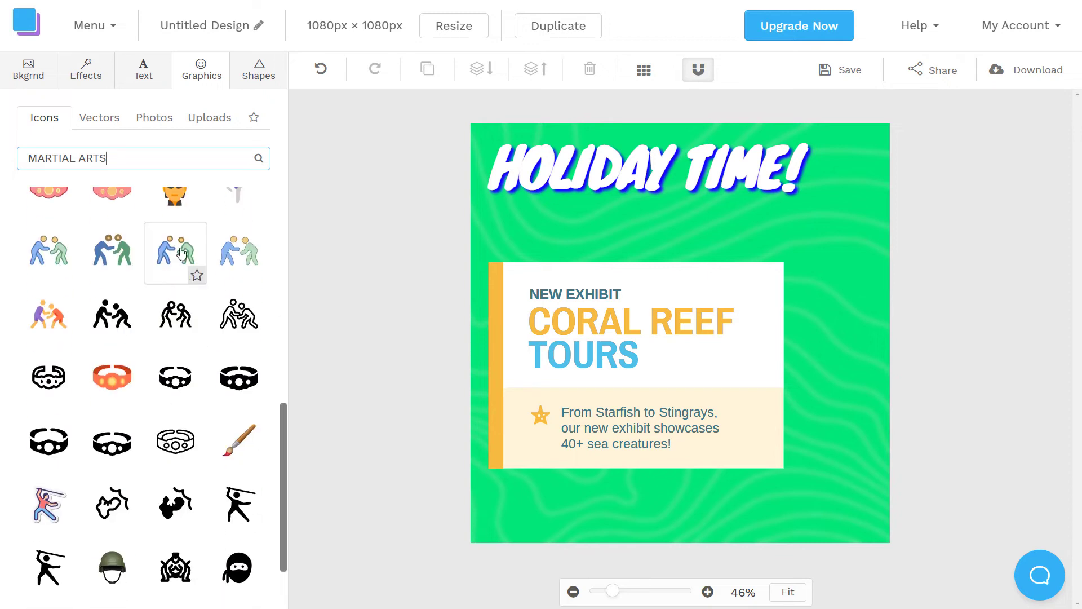
left_click(238, 251)
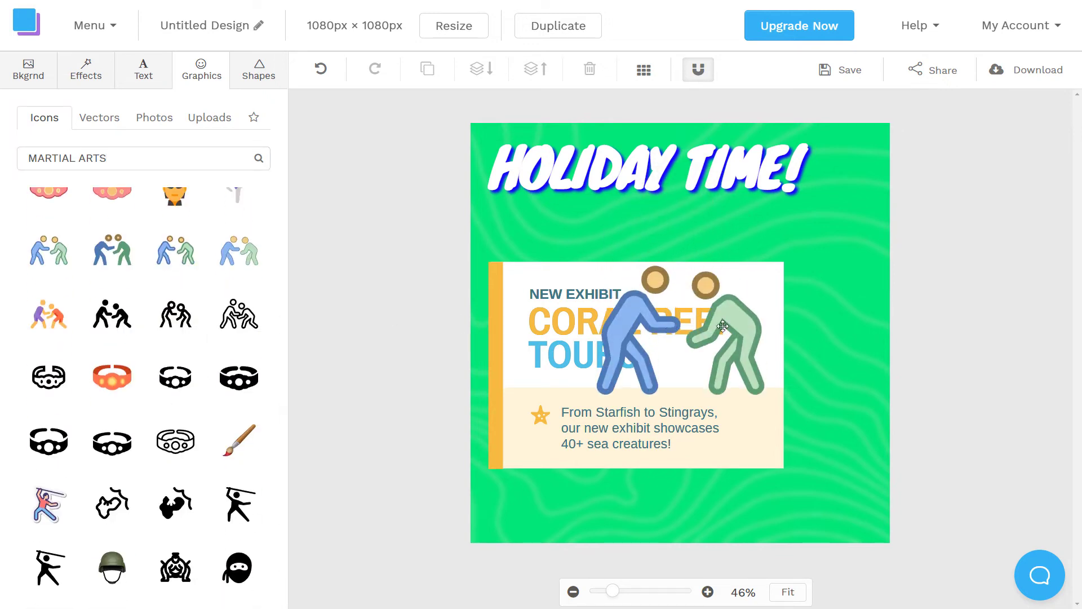
left_click_drag(753, 328, 846, 238)
left_click_drag(716, 190, 725, 168)
Nudge the wrestlers icon, then add a vector asterisk at bottom right filled red #ff0000.
left_click_drag(839, 256, 832, 269)
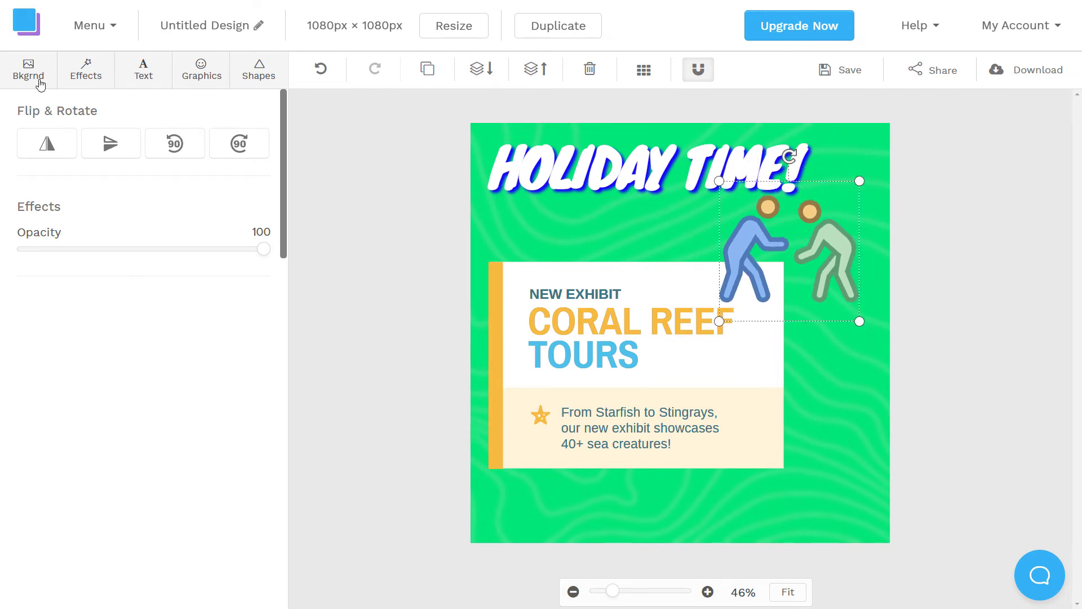
left_click(181, 70)
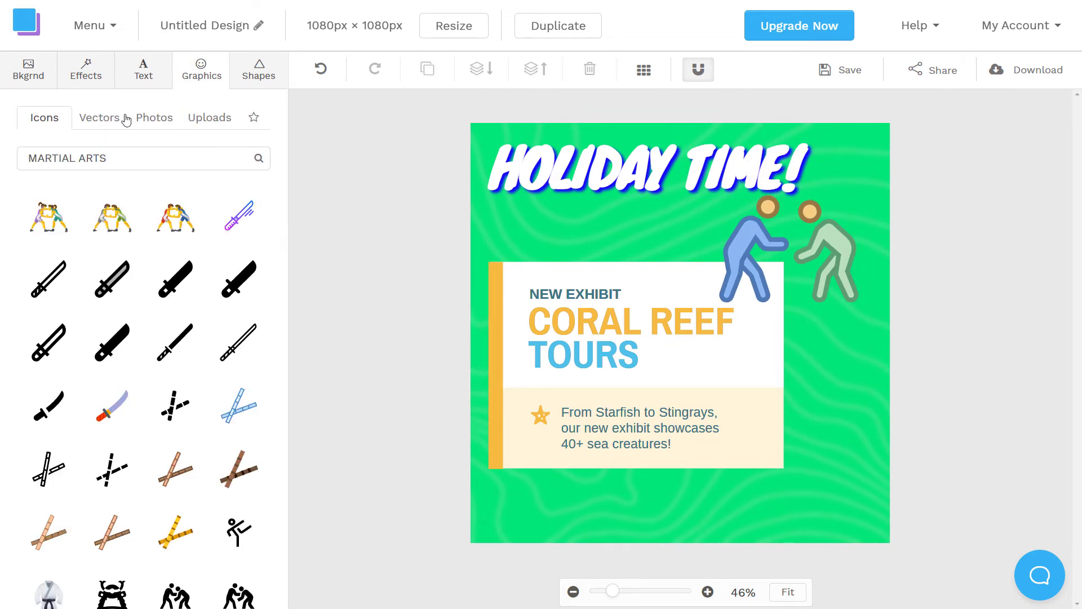
left_click(92, 121)
scroll(164, 283, "down", 5)
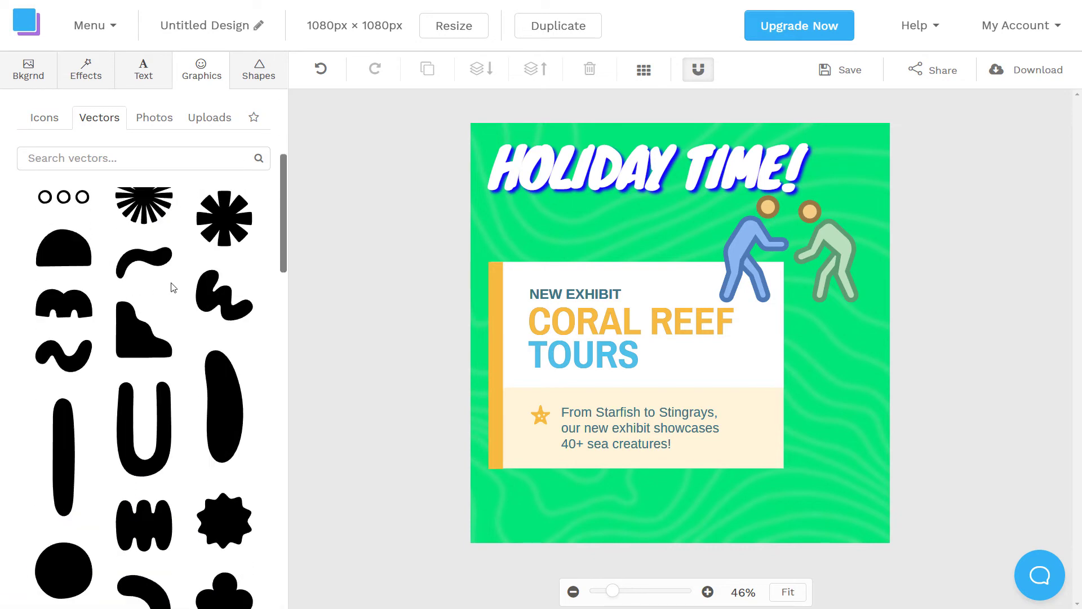
left_click(241, 240)
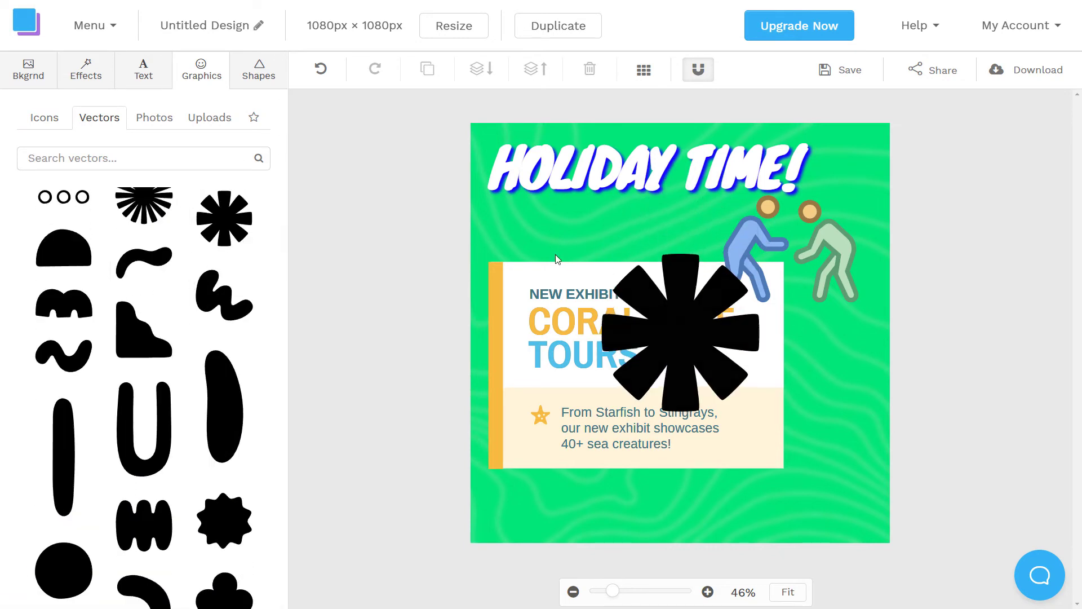
left_click_drag(683, 319, 812, 443)
left_click(113, 115)
left_click_drag(166, 254, 280, 188)
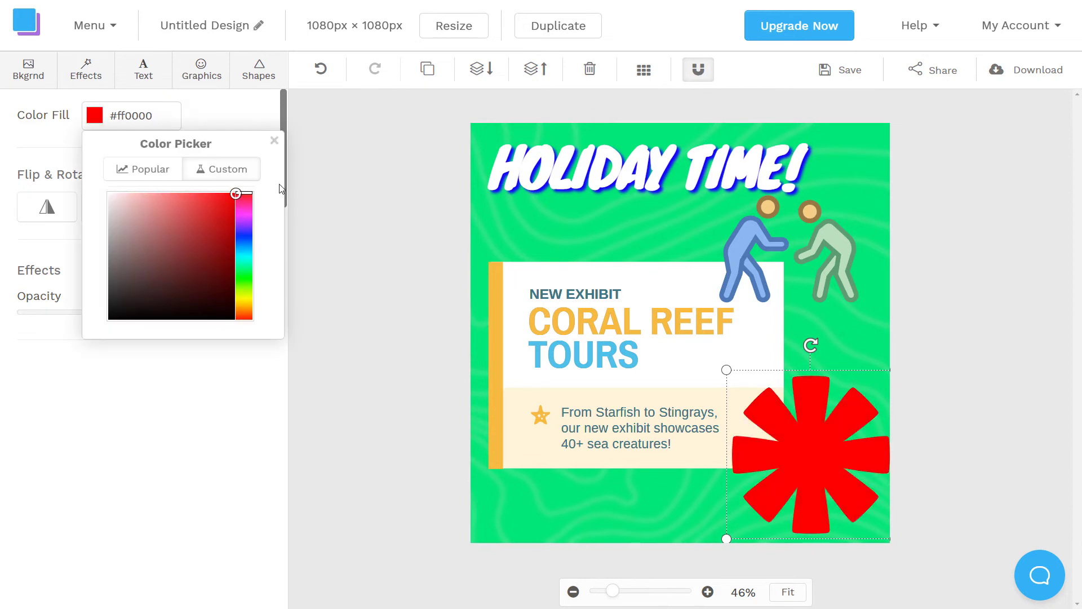
left_click(220, 395)
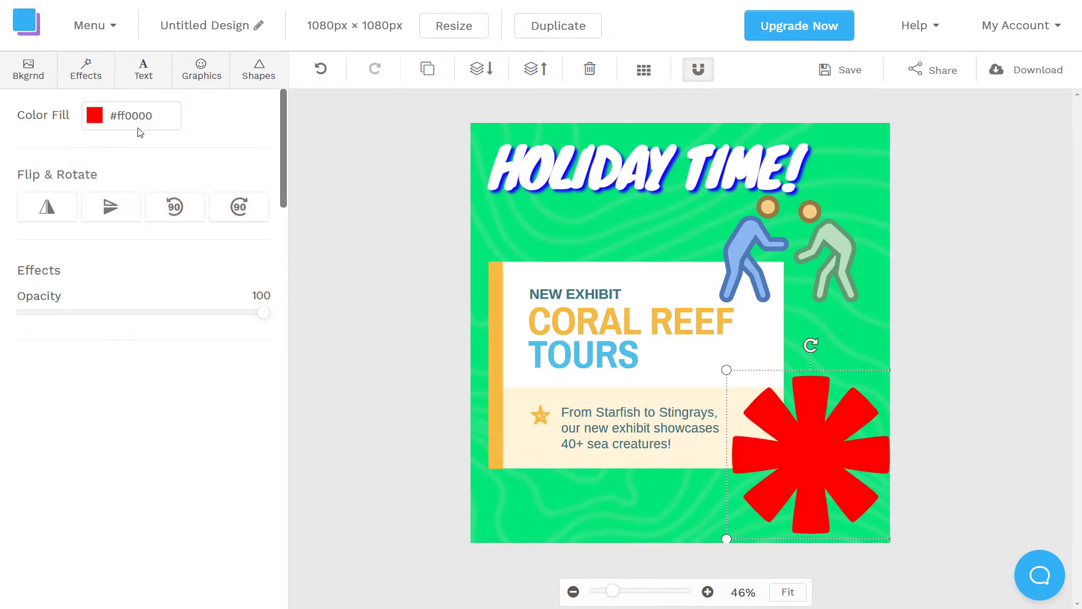
Add the orange wire stock photo, shrink it, and place it over the red asterisk.
left_click(196, 79)
scroll(192, 325, "down", 5)
scroll(193, 330, "down", 10)
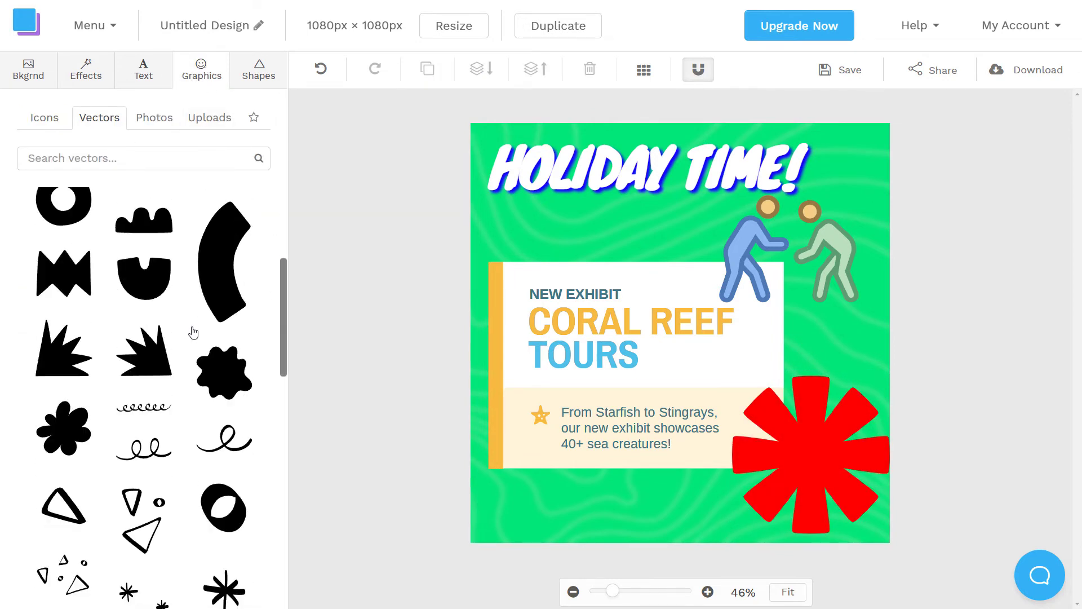
left_click(130, 158)
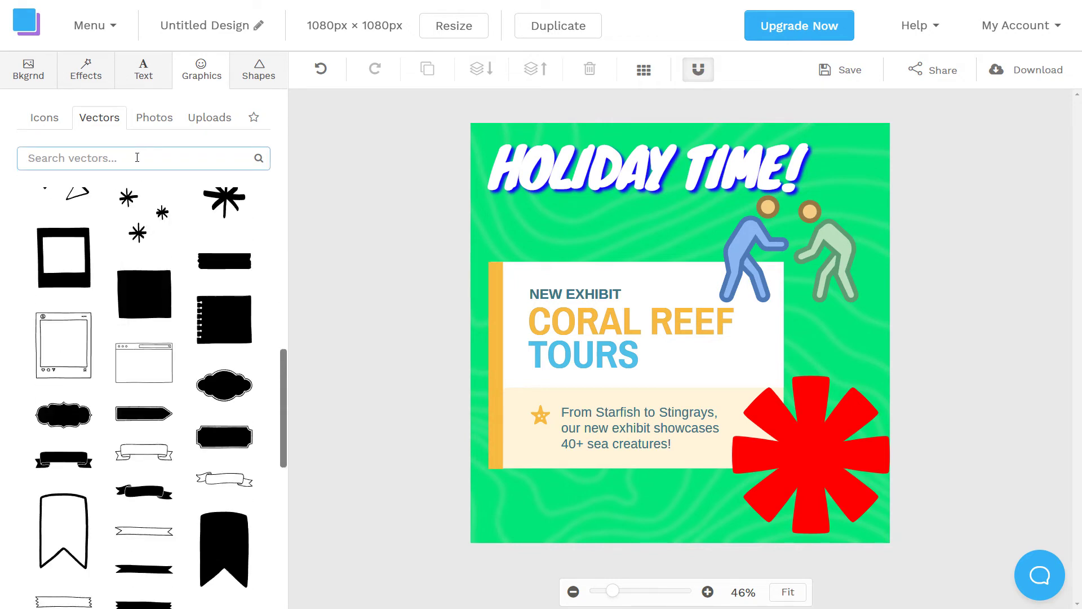
type("car")
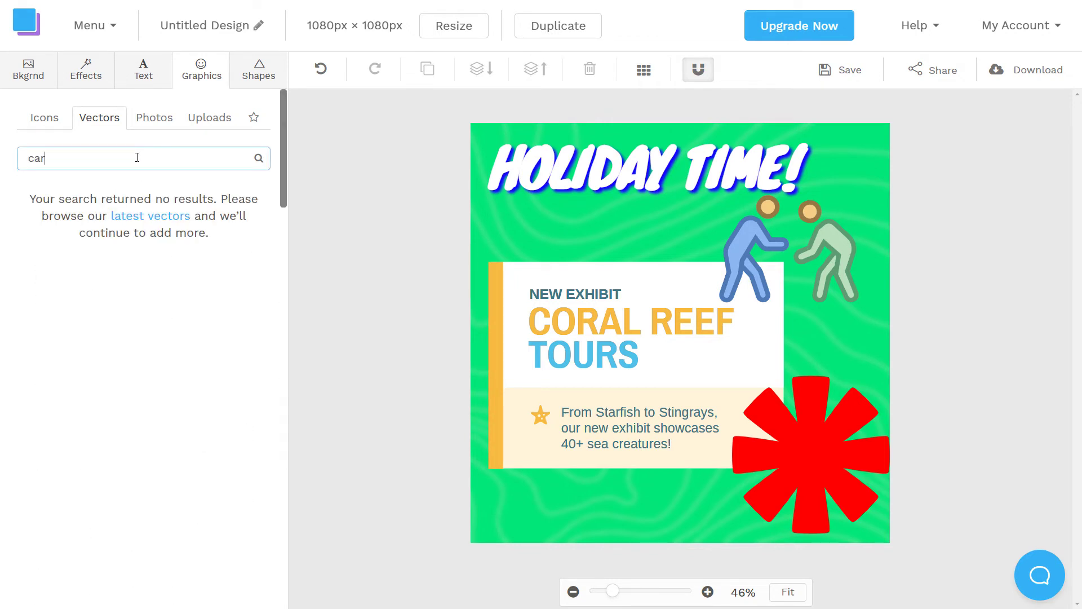
key("BackSpace")
key("BackSpace")
key("BackSpace")
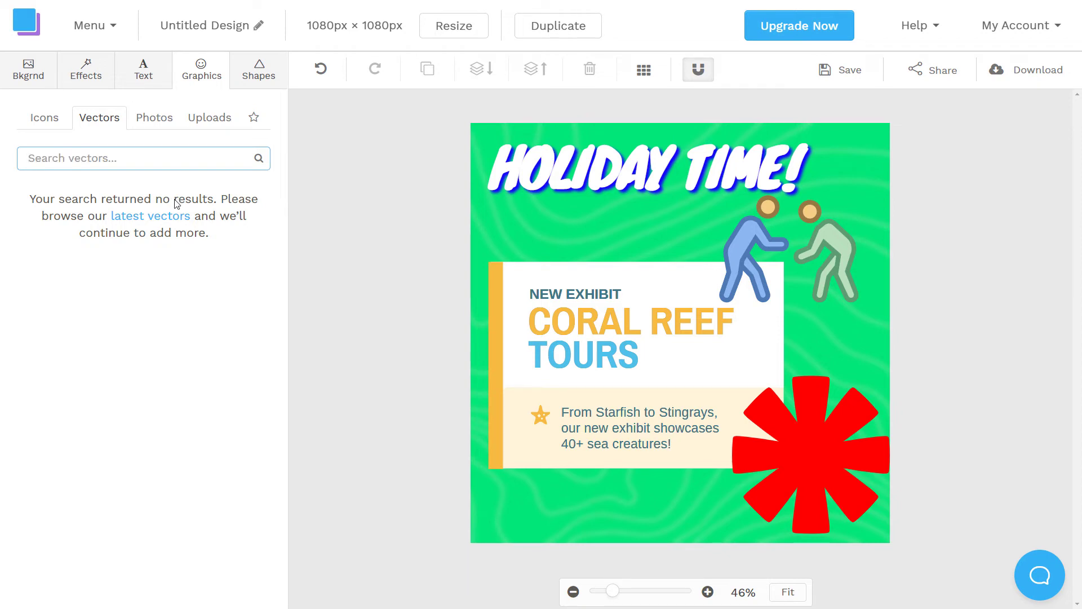
left_click(153, 220)
scroll(137, 241, "down", 12)
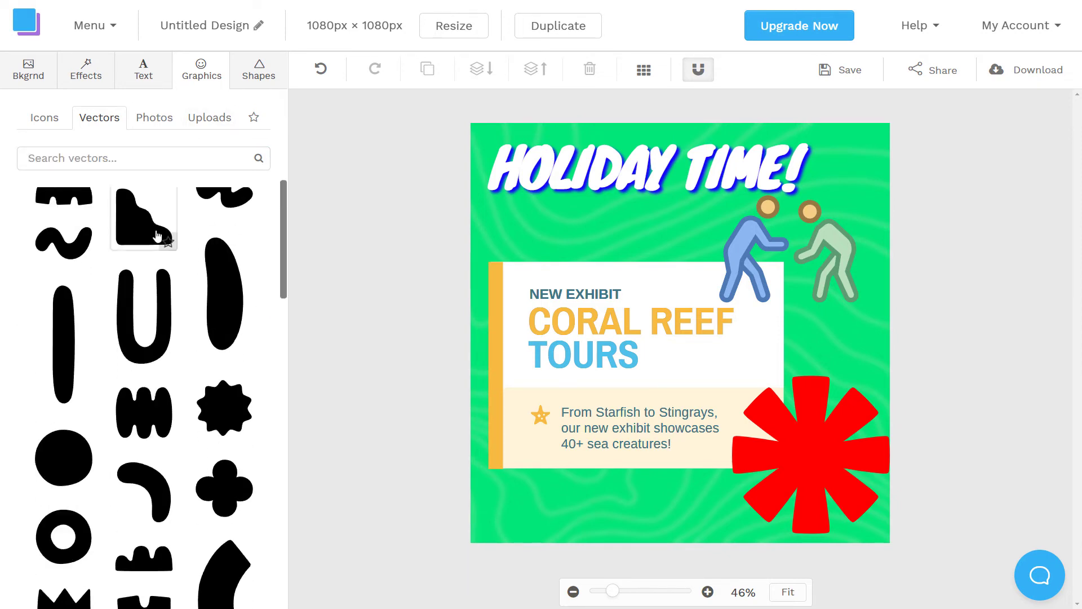
scroll(100, 281, "down", 10)
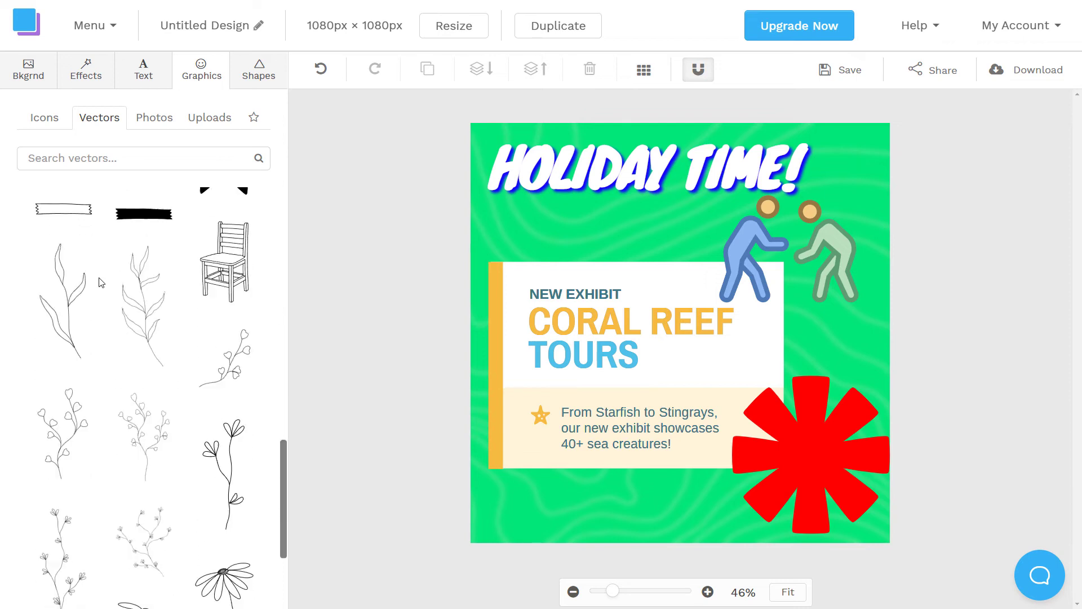
scroll(224, 354, "down", 8)
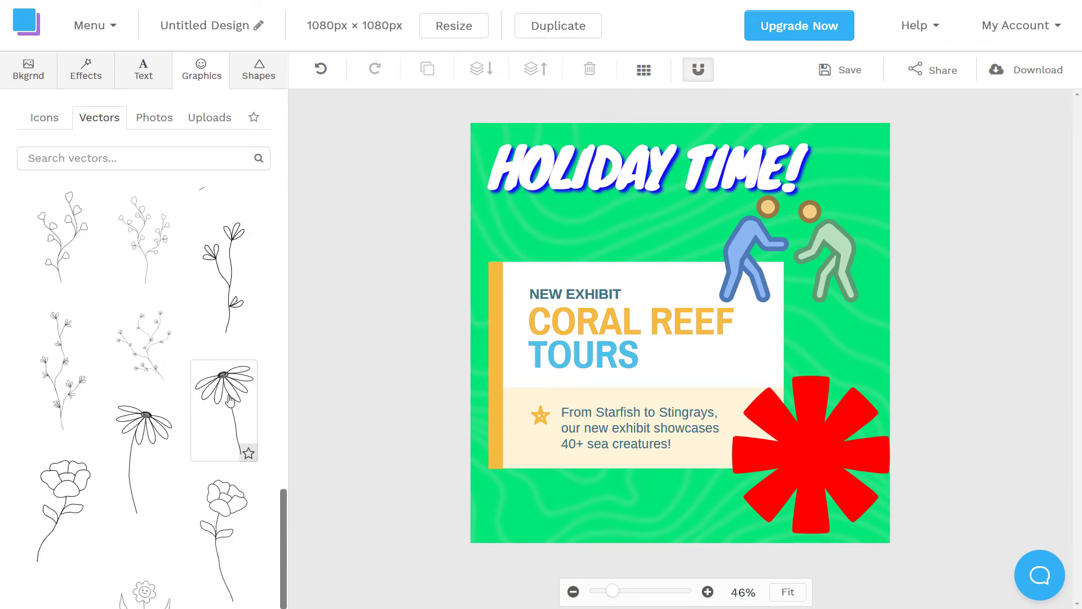
left_click(165, 116)
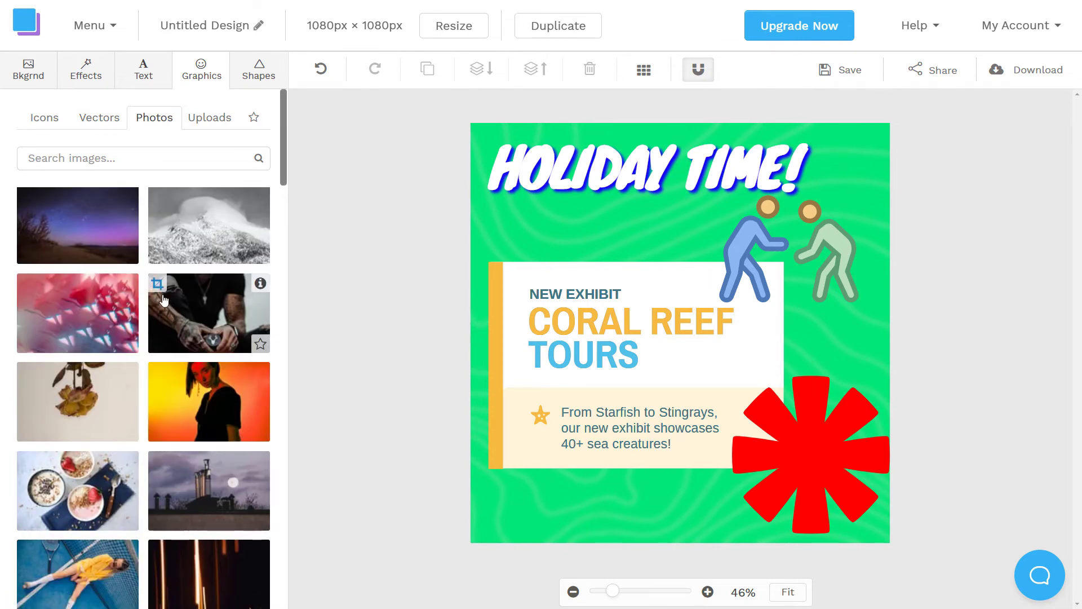
scroll(158, 291, "down", 3)
scroll(157, 295, "down", 6)
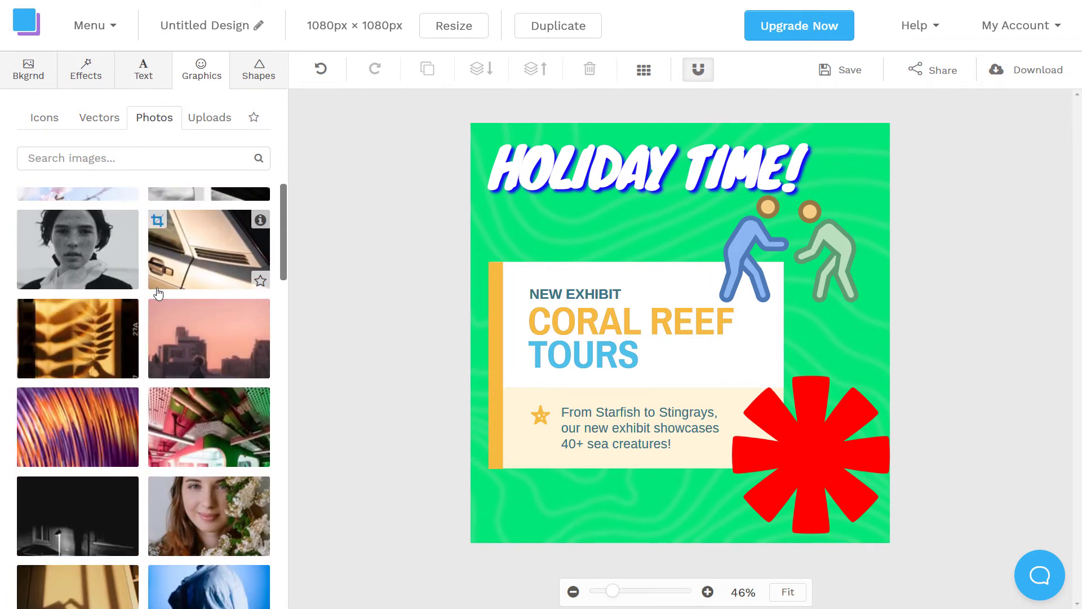
scroll(158, 293, "down", 3)
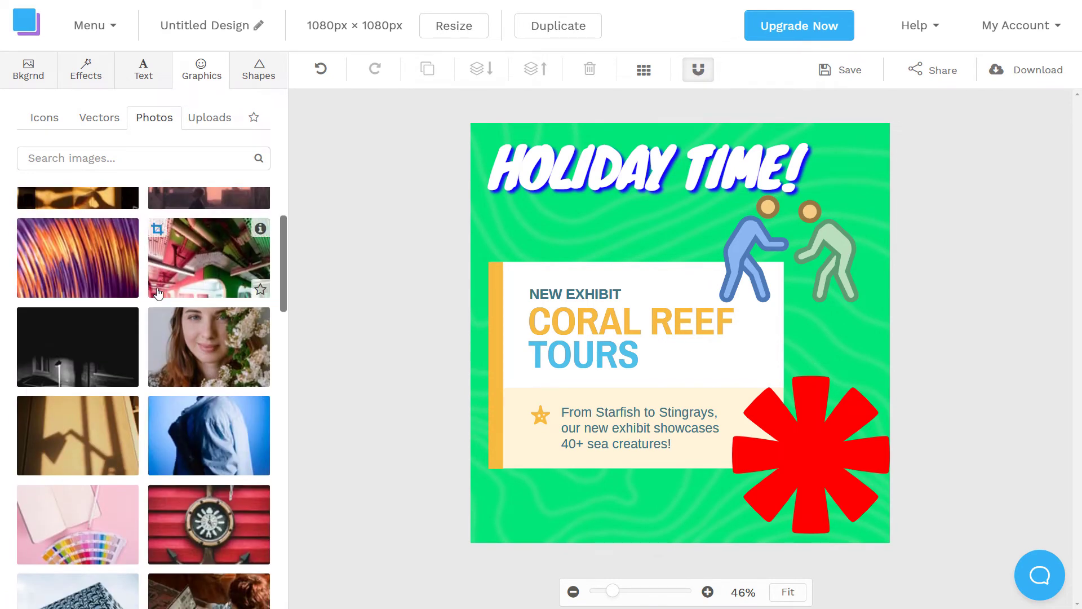
left_click(77, 252)
left_click_drag(786, 175, 664, 358)
left_click_drag(632, 428, 828, 387)
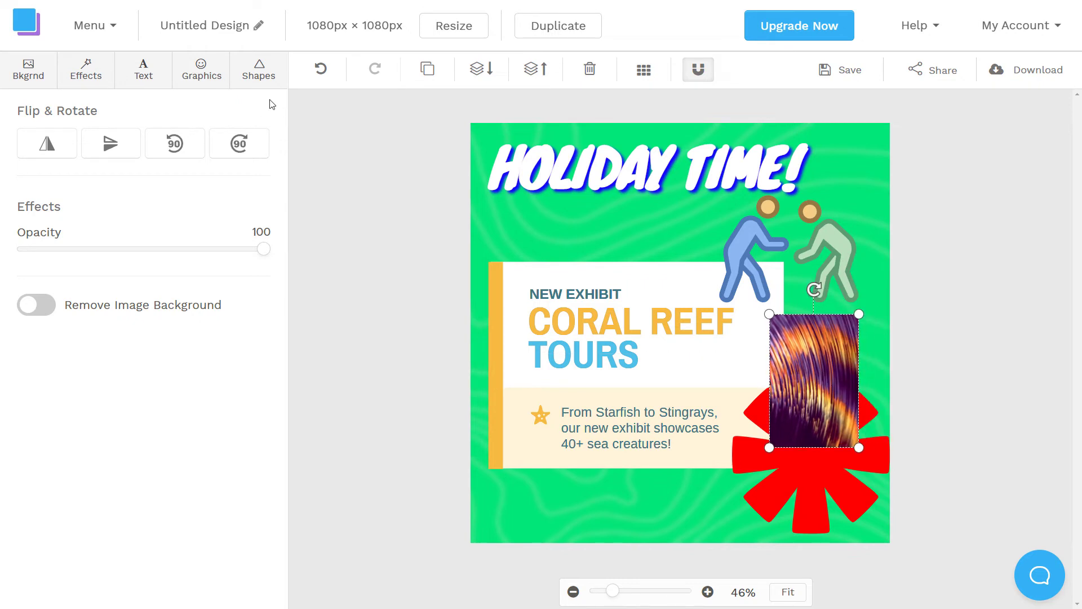
left_click(191, 80)
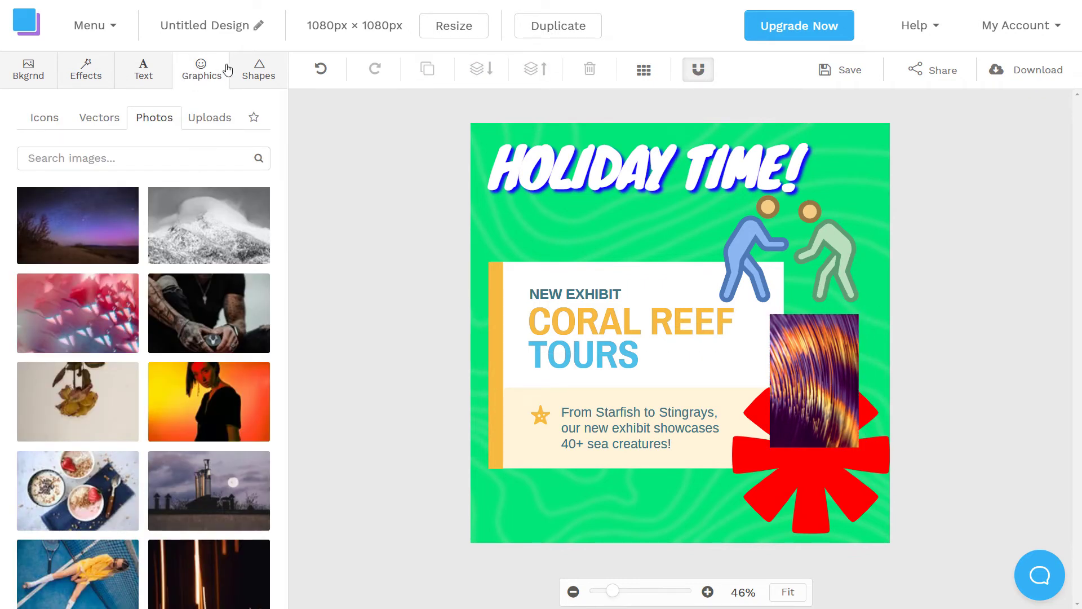
Add a dark square from the basic shapes, then delete it.
left_click(219, 119)
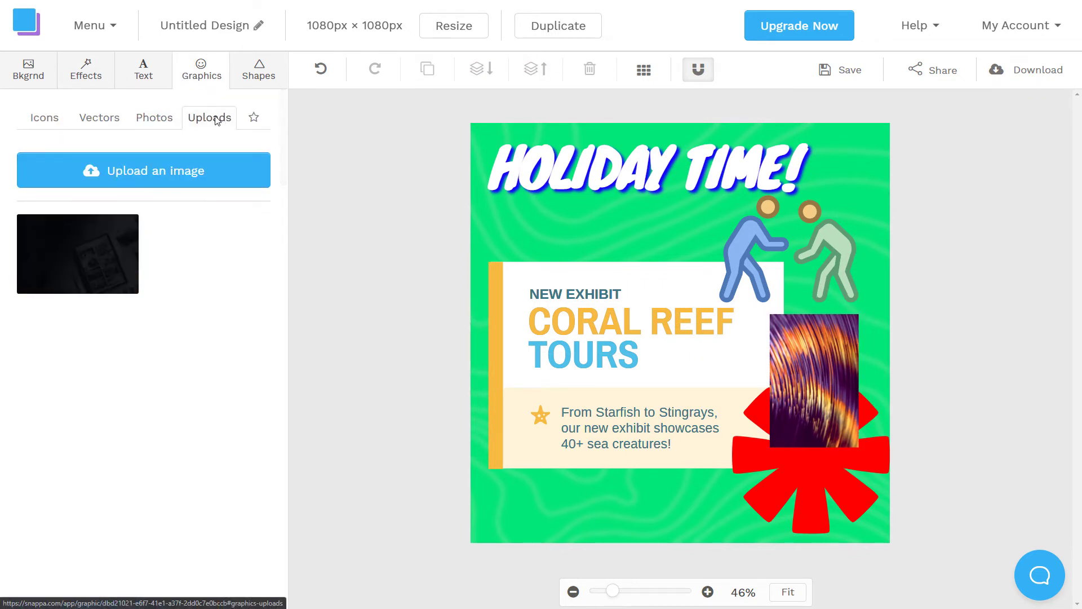
left_click(250, 79)
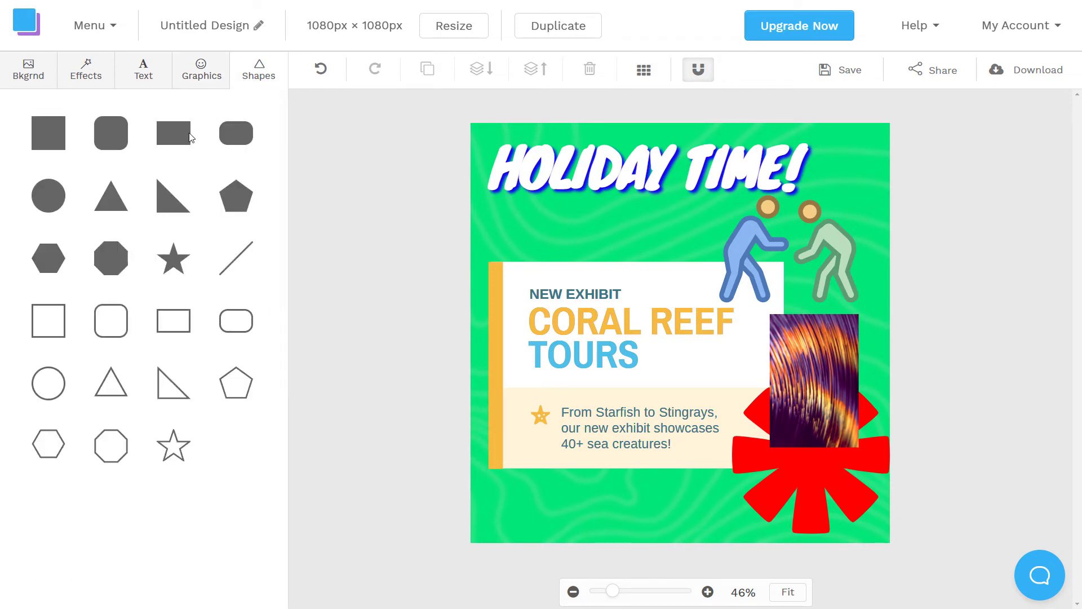
left_click(55, 143)
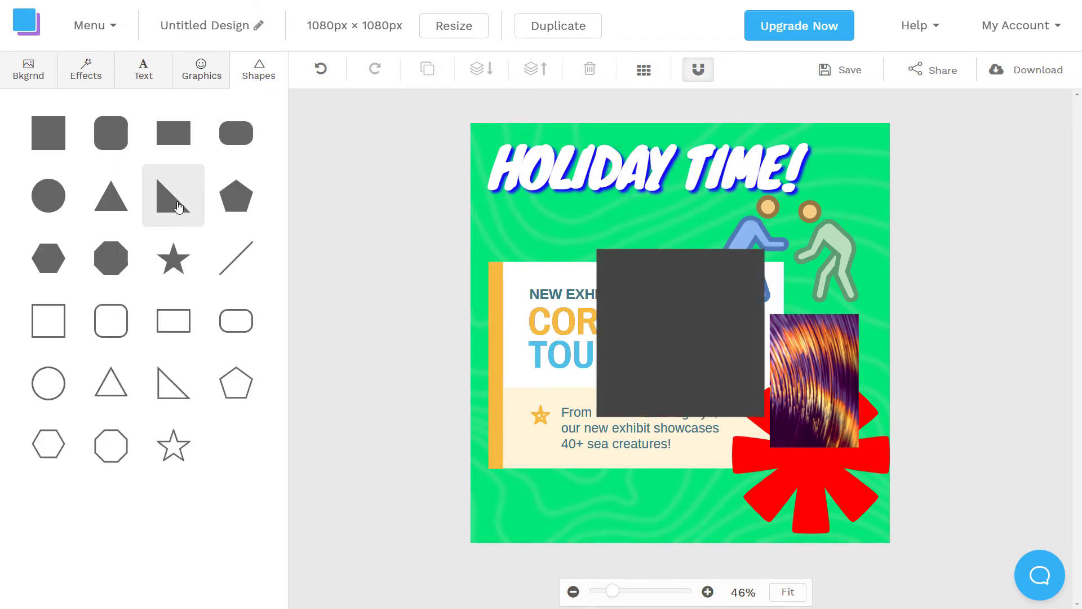
left_click(675, 289)
key("Delete")
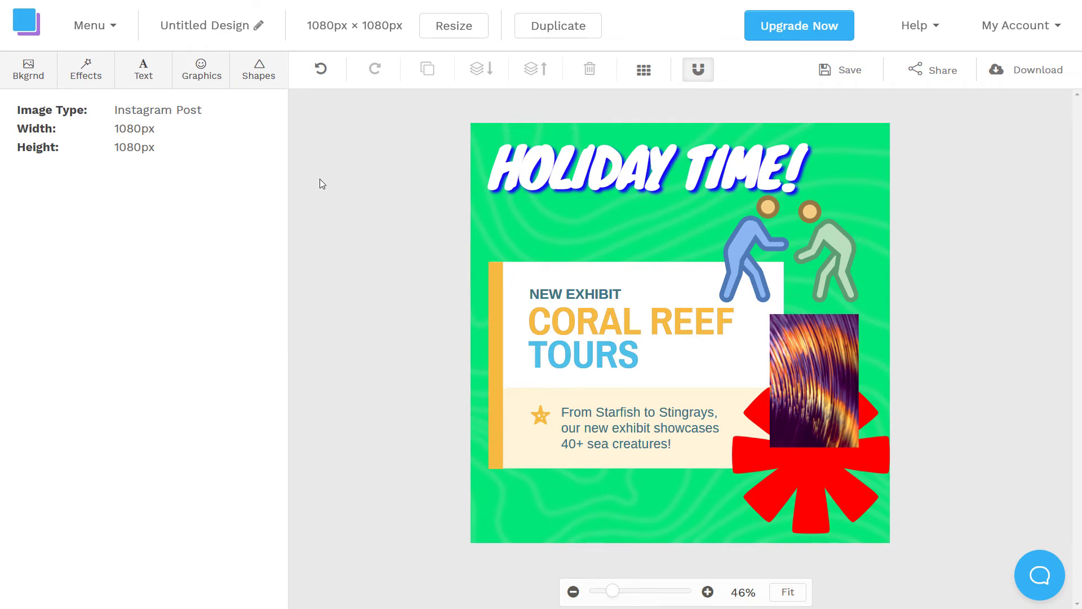
Add a right triangle, rotate it 180°, fit it into the top-right corner, and fill it red #ff0000.
left_click(254, 81)
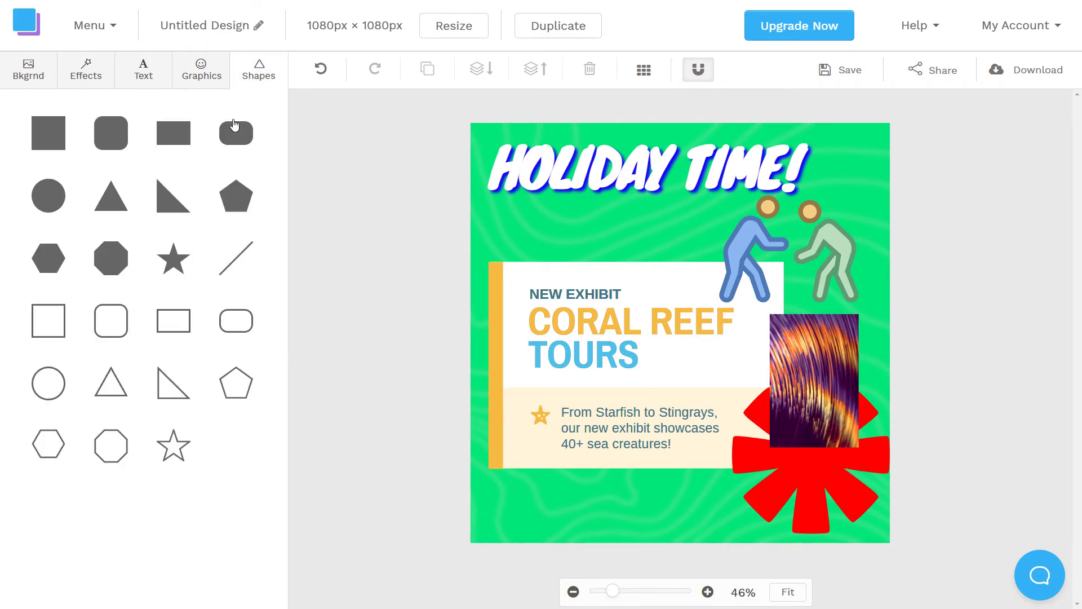
left_click(177, 211)
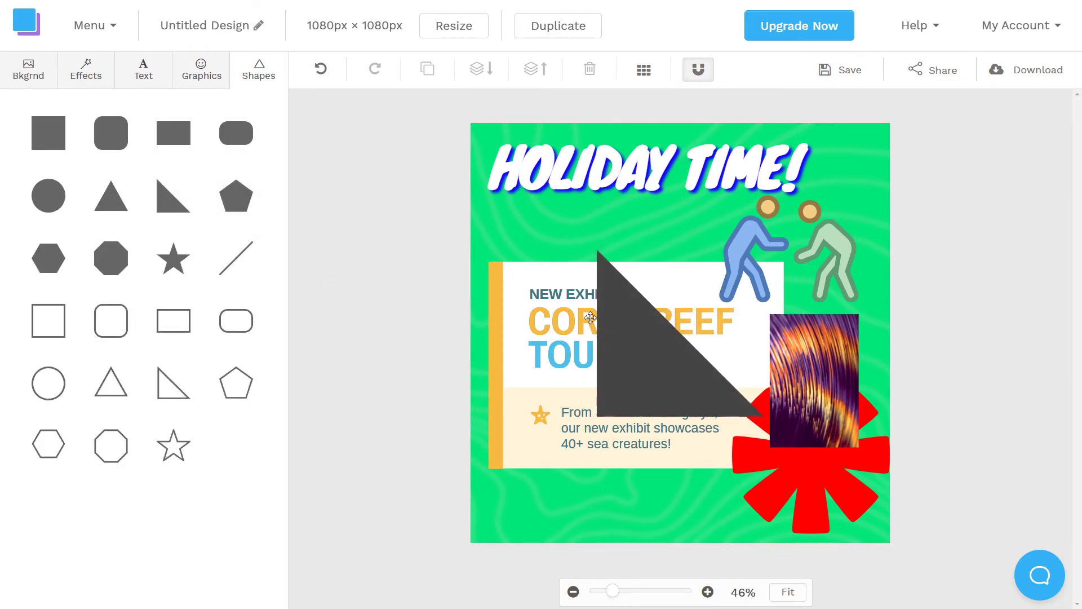
left_click(627, 281)
left_click_drag(680, 227, 681, 443)
left_click_drag(717, 285, 843, 159)
left_click_drag(732, 286, 777, 259)
left_click(205, 147)
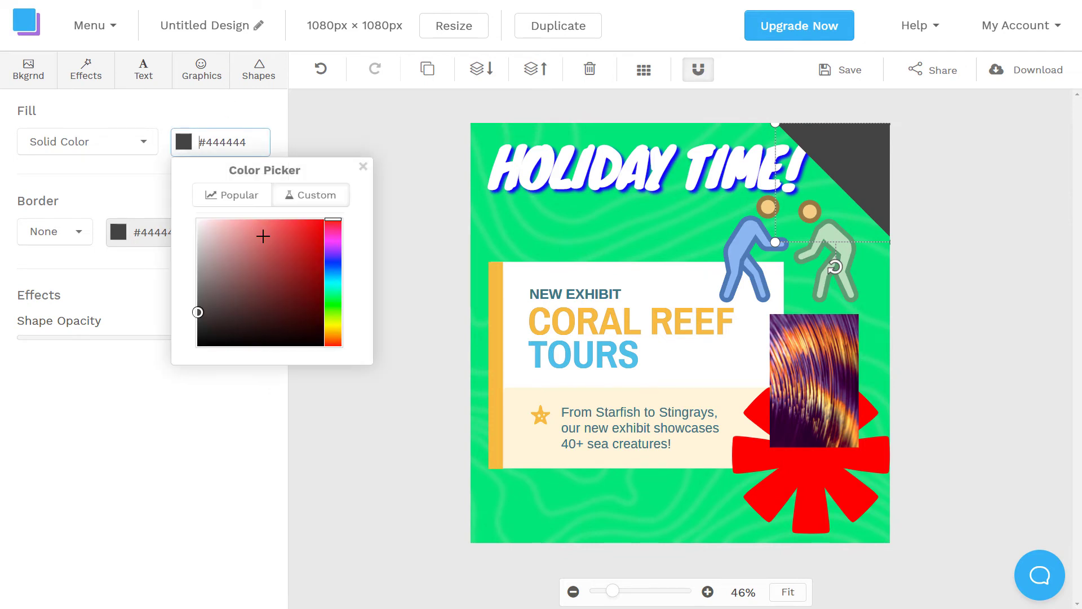
Add a subheading text box and replace its placeholder with 'NEW!'.
type("ff0000")
left_click(301, 128)
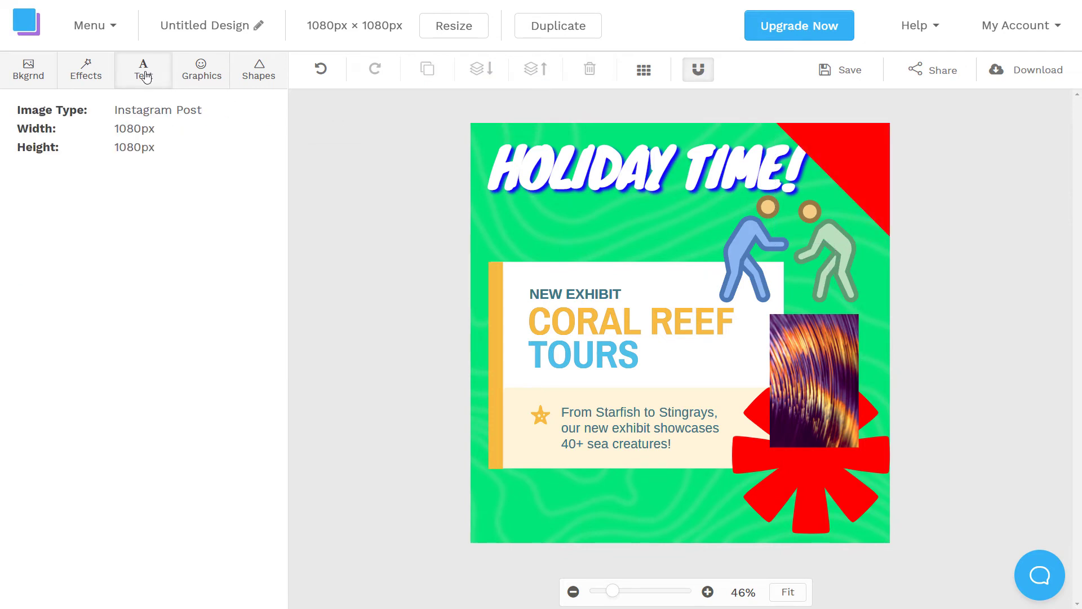
left_click(143, 70)
left_click(144, 207)
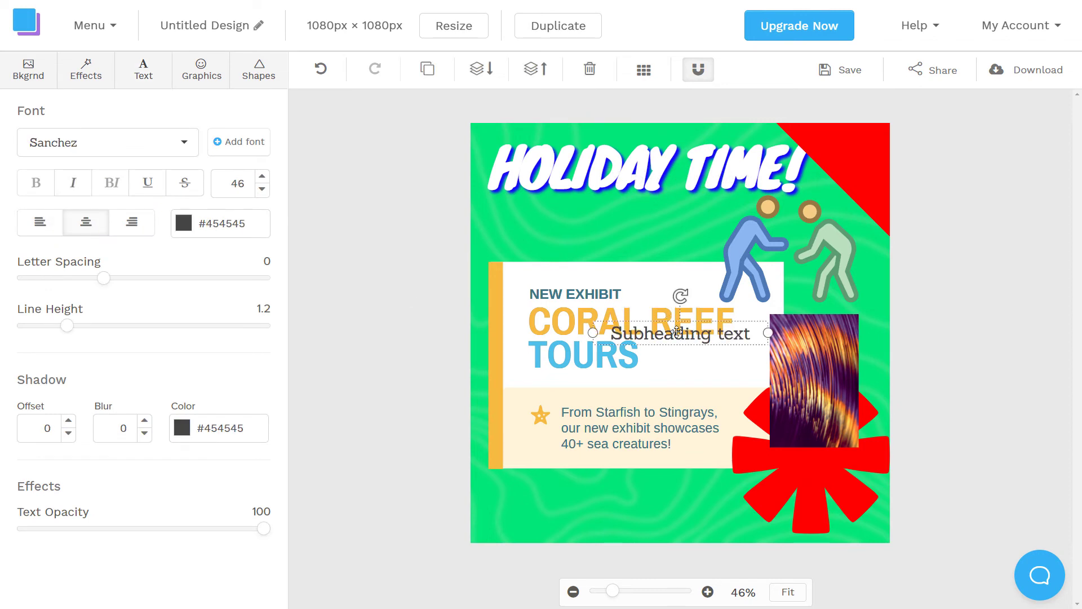
double_click(678, 333)
type("NEW!")
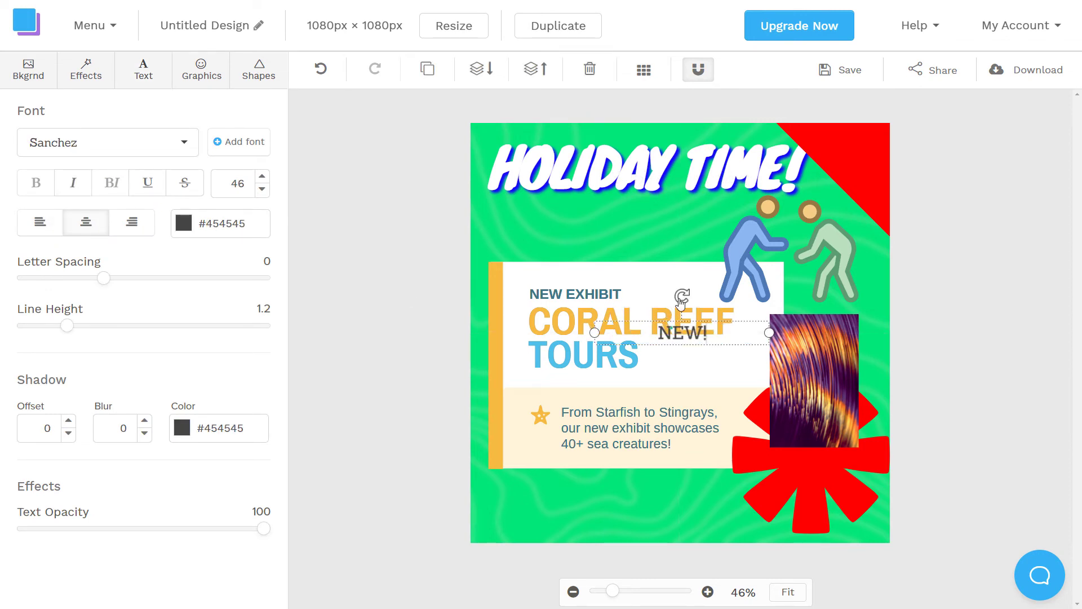
Tilt the NEW! text about 45° and move it into the red top-right corner.
left_click_drag(682, 298, 709, 312)
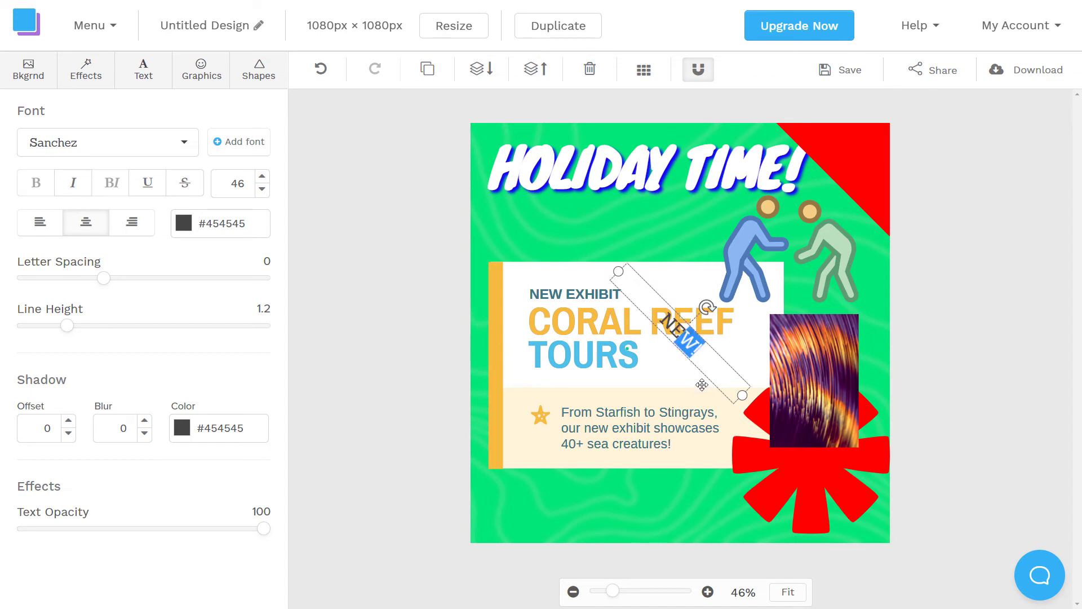
key("ctrl+z")
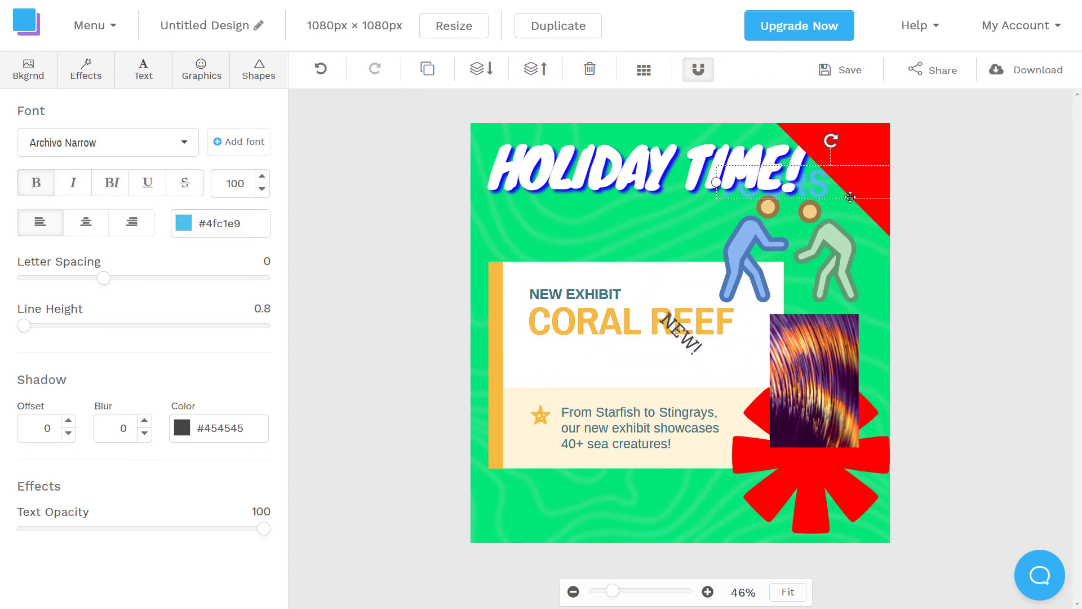
left_click_drag(676, 326, 844, 167)
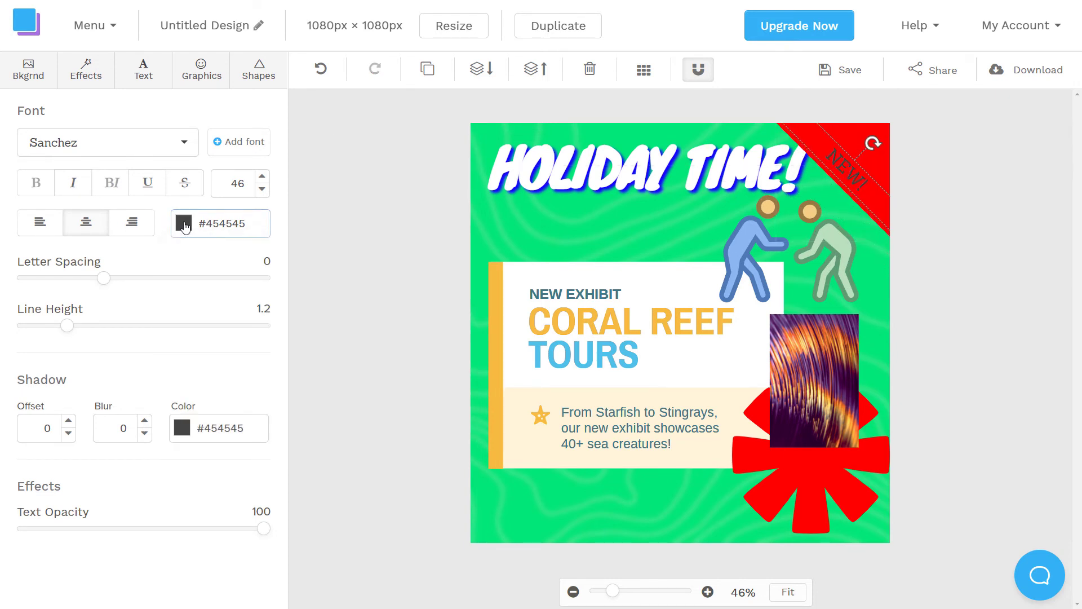
Make the NEW! text white (#ffffff) at font size 69, nudged to fit the corner.
left_click(184, 223)
left_click_drag(229, 344, 174, 272)
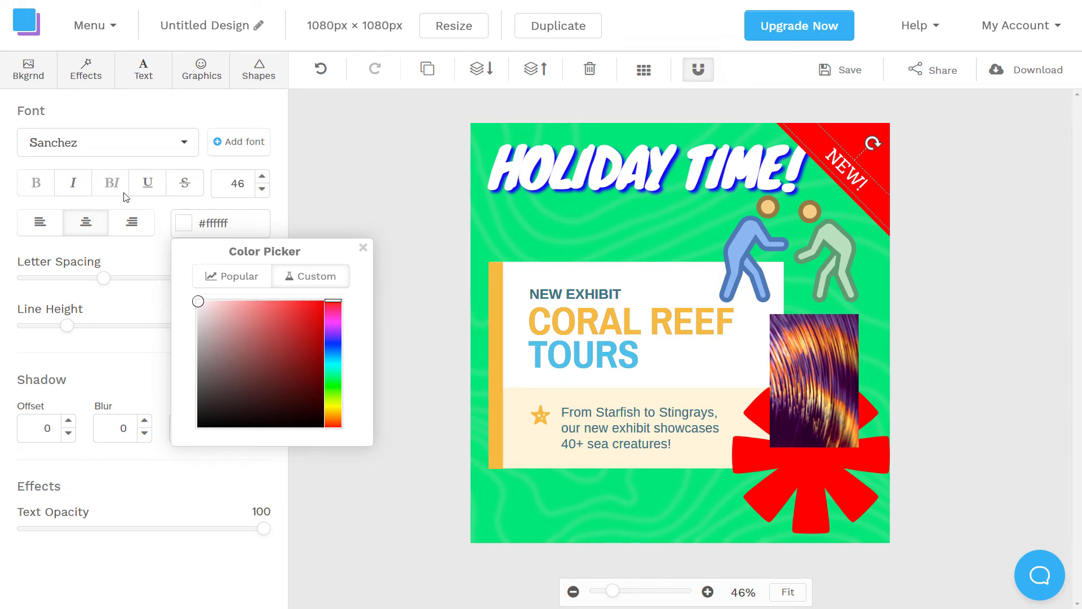
left_click(241, 216)
left_click(262, 175)
left_click(262, 176)
left_click(262, 176)
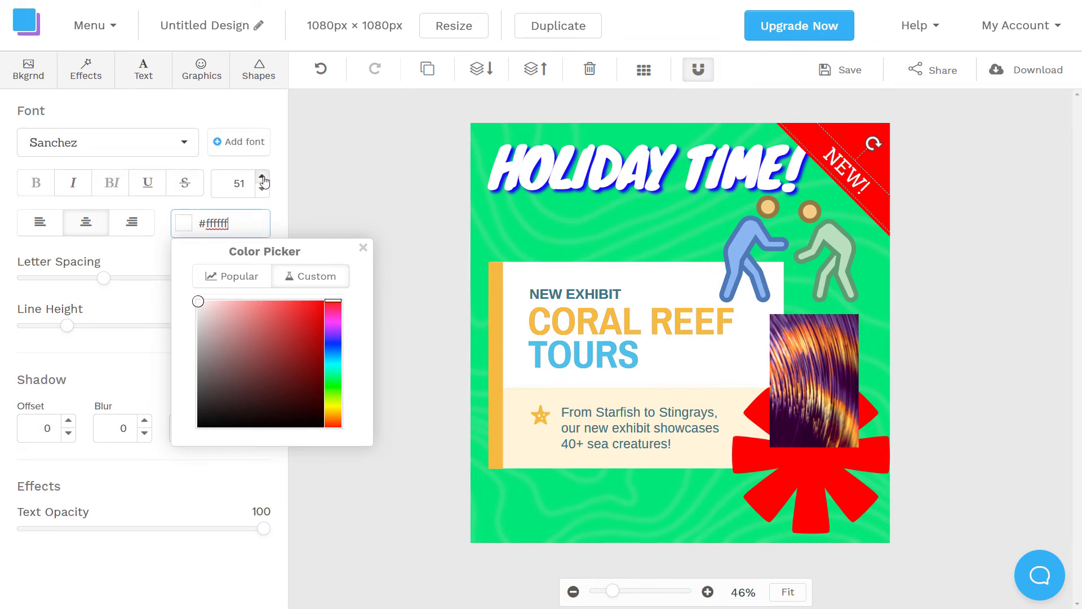
left_click(262, 177)
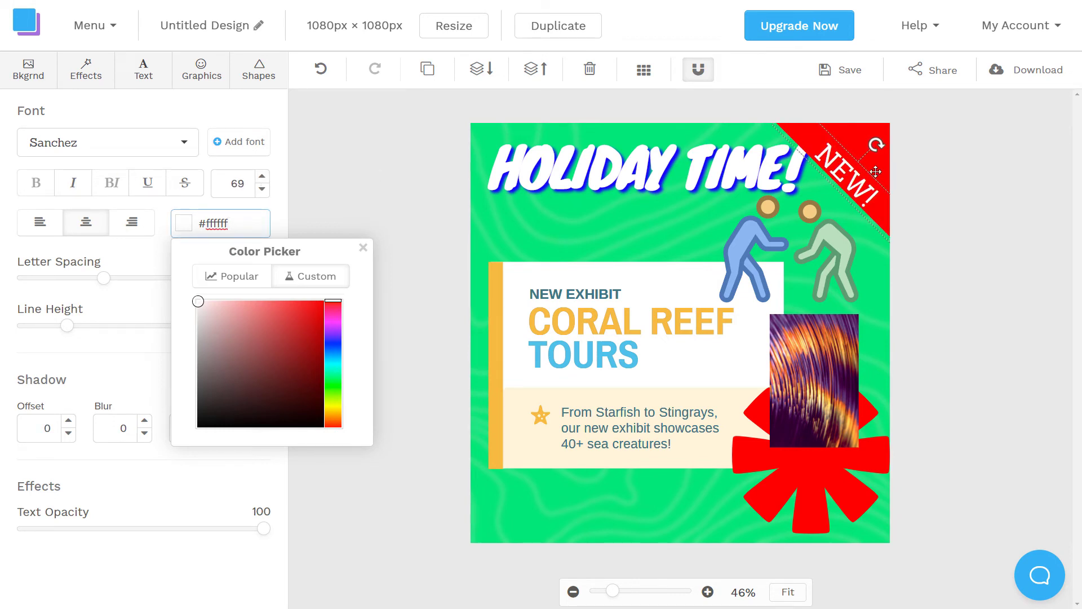
left_click_drag(894, 166, 898, 161)
left_click(995, 222)
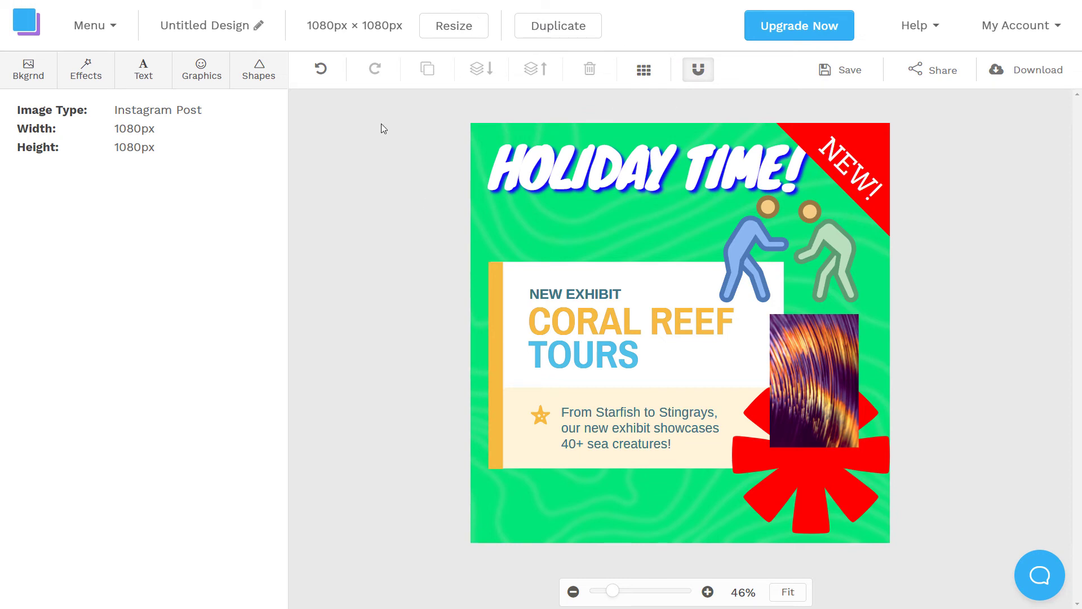
Save the design and change its title from Untitled Design to 'test'.
left_click(36, 83)
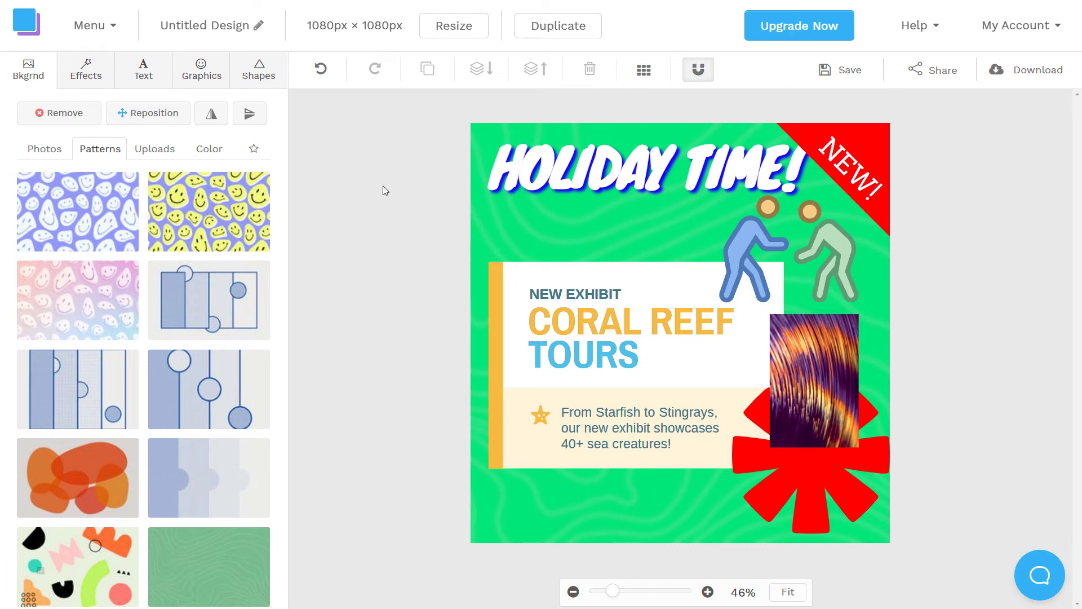
left_click(843, 74)
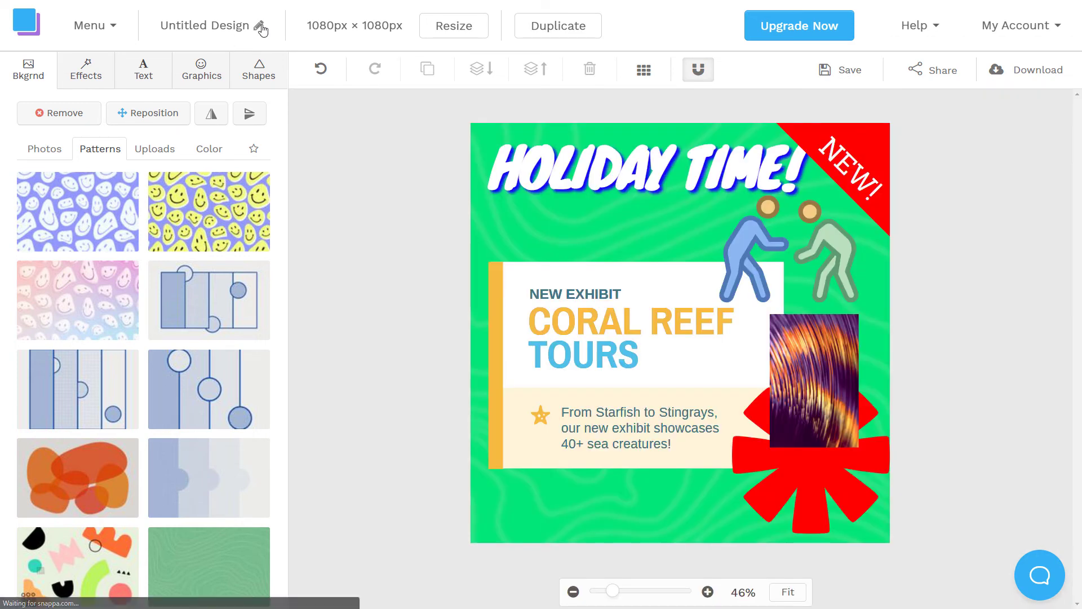
left_click(257, 27)
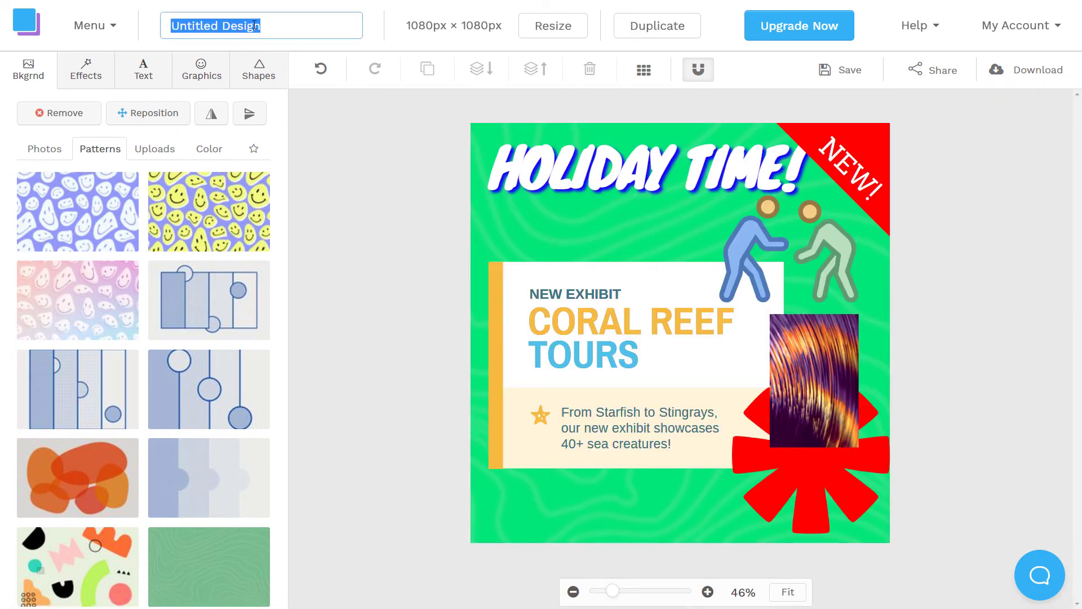
type("tEST gRAPHIC")
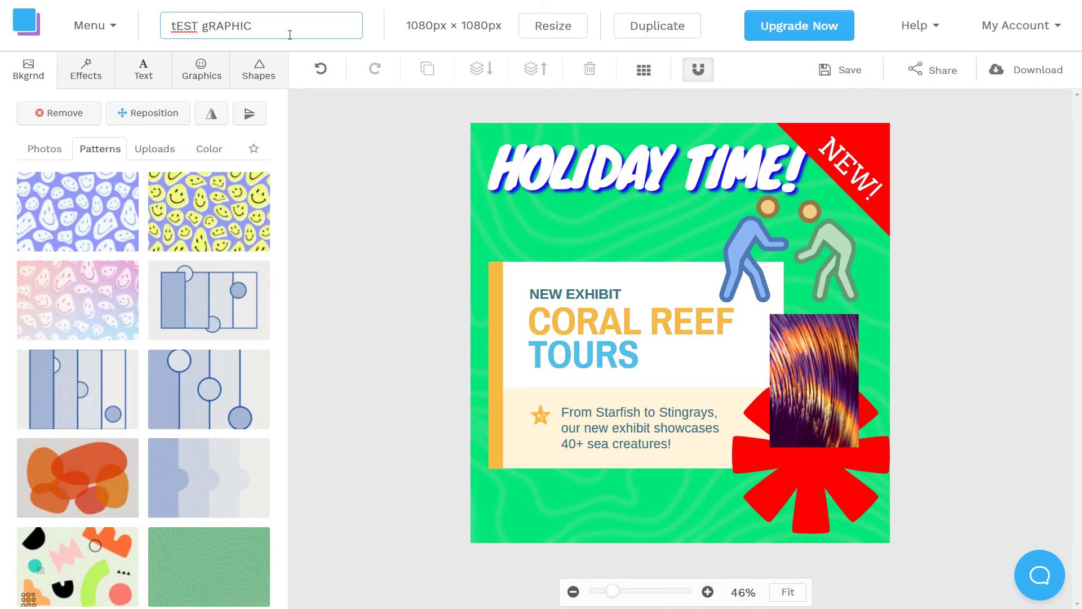
key("ctrl+shift+Left")
key("ctrl+shift+Left")
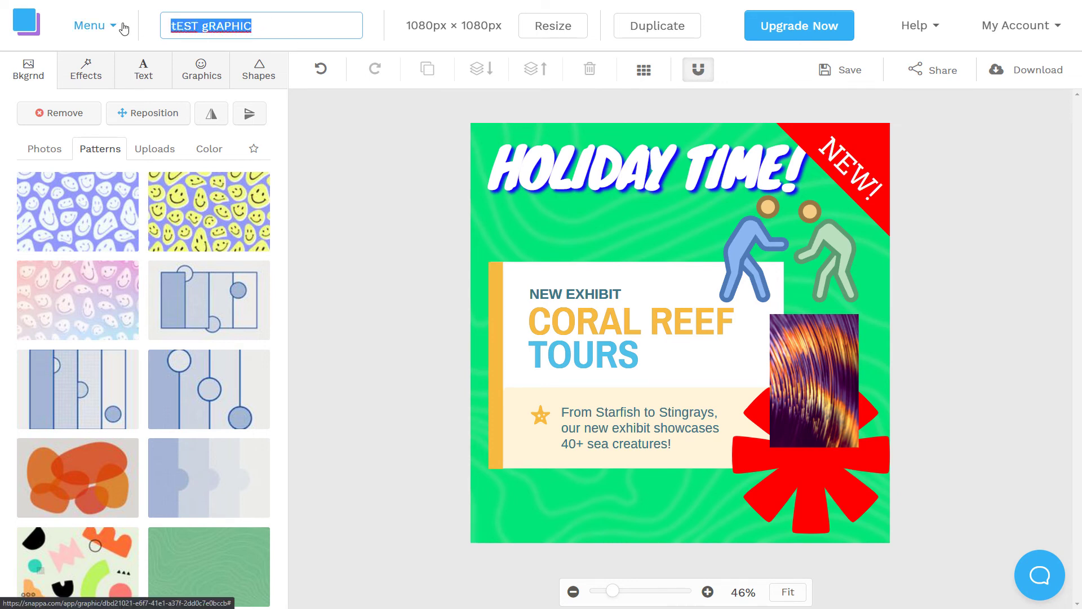
type("test")
key("BackSpace")
key("BackSpace")
key("BackSpace")
key("BackSpace")
key("BackSpace")
type("test")
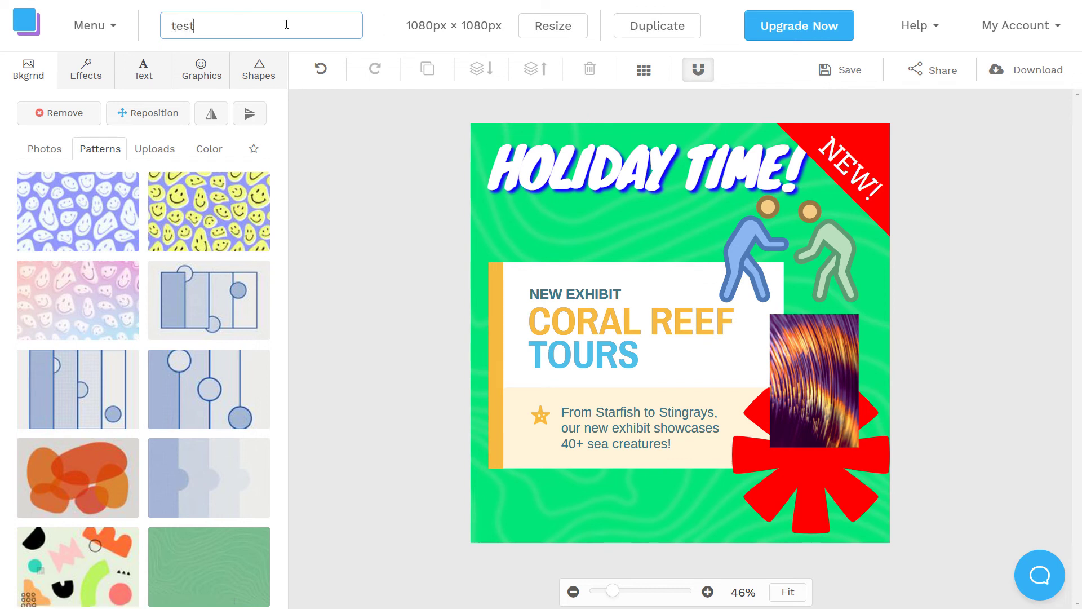
left_click(370, 176)
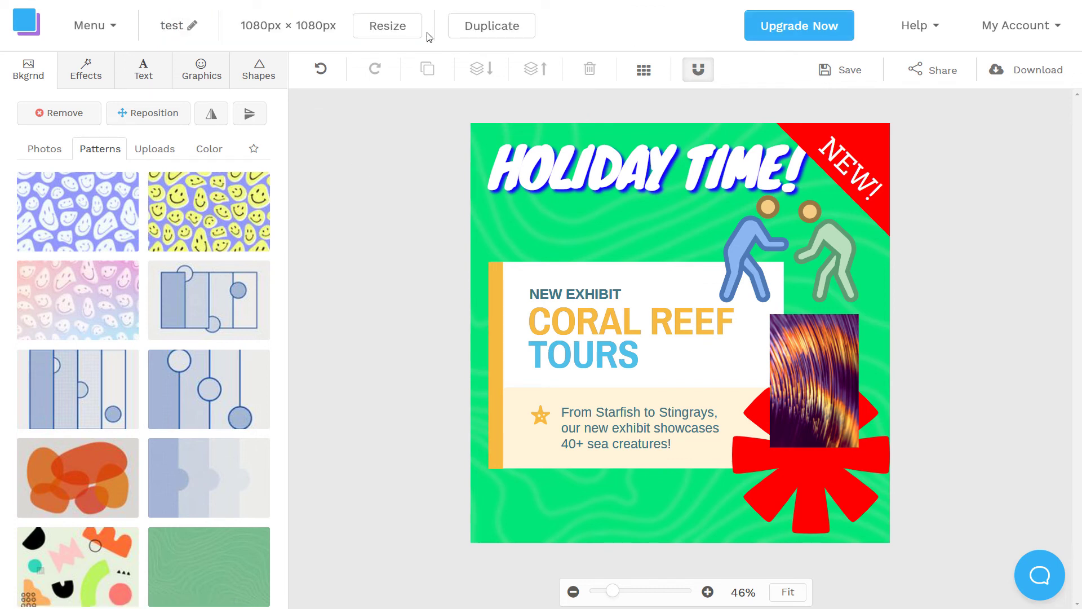
left_click(827, 81)
left_click(943, 78)
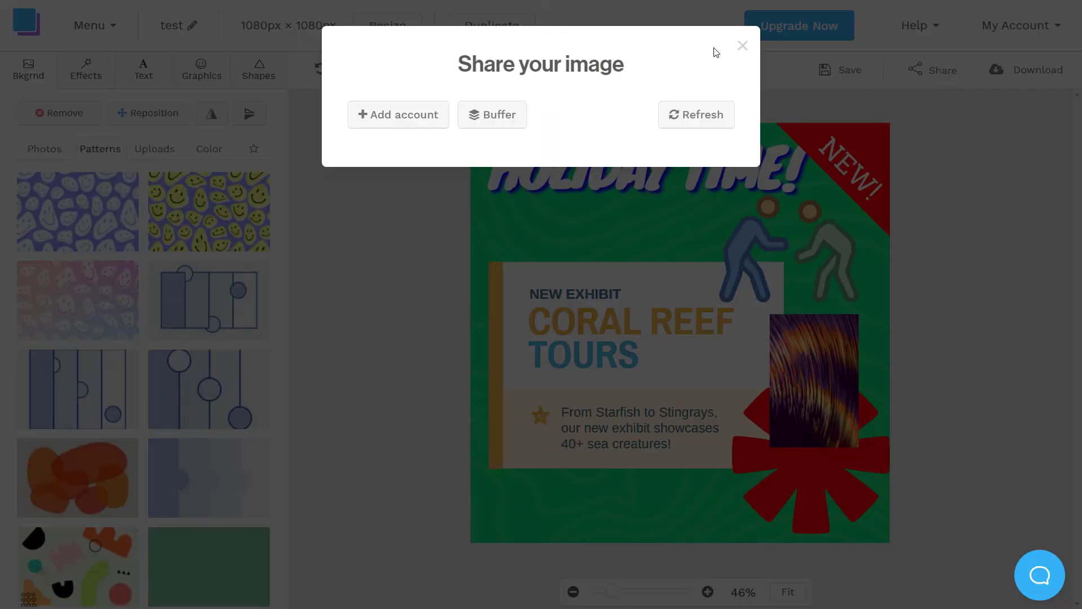
left_click(740, 45)
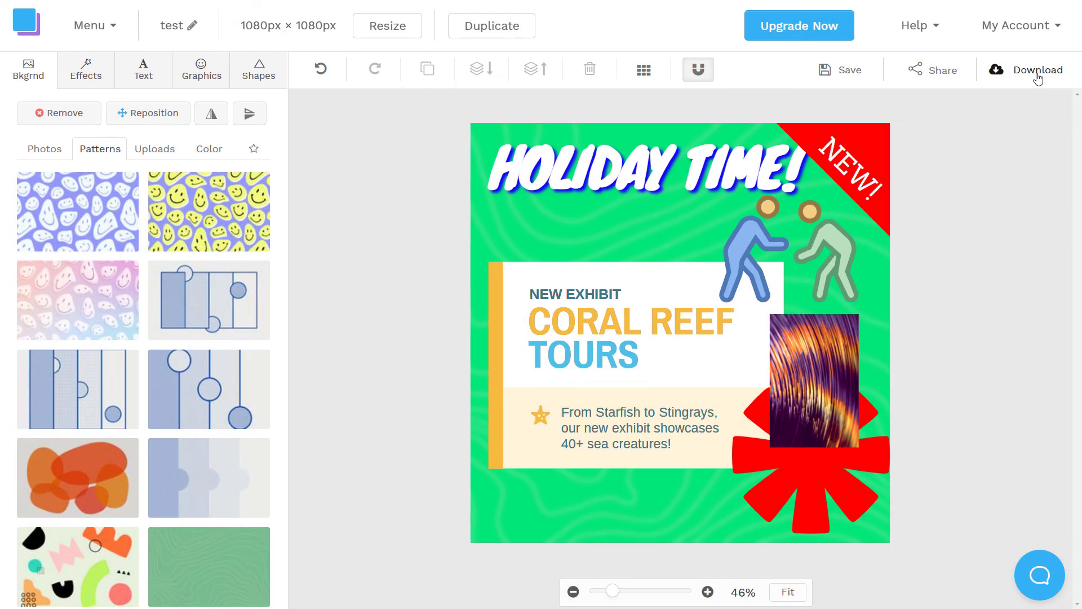
left_click(1038, 78)
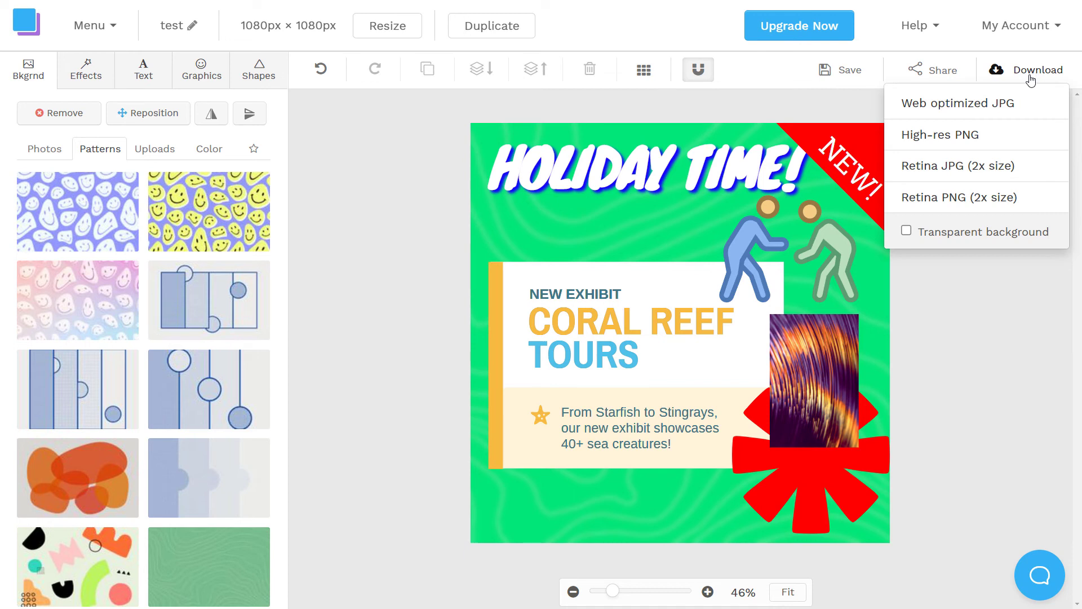
left_click(906, 230)
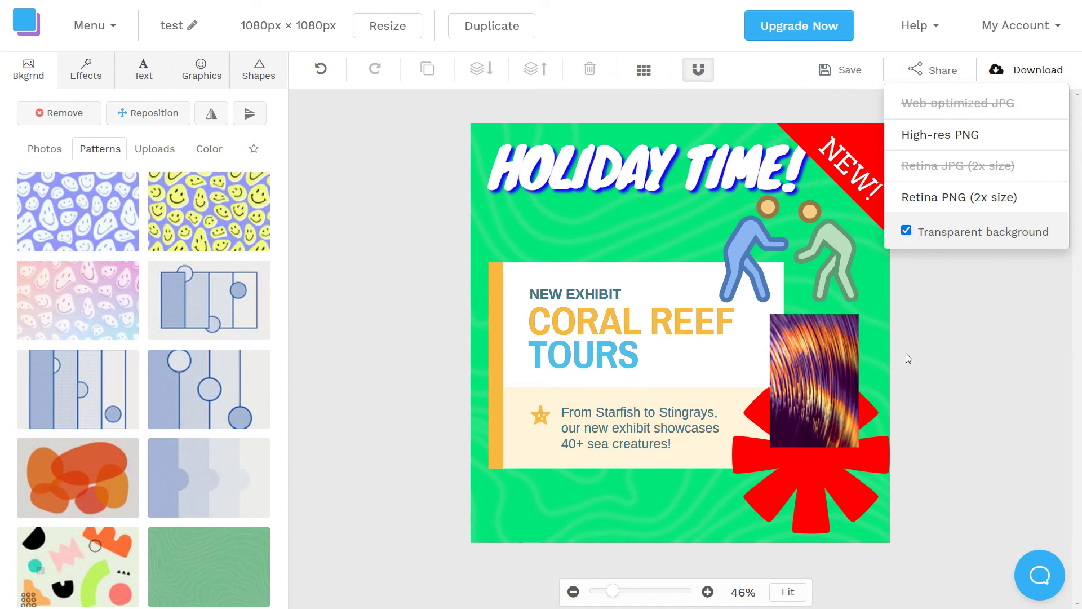
left_click(906, 231)
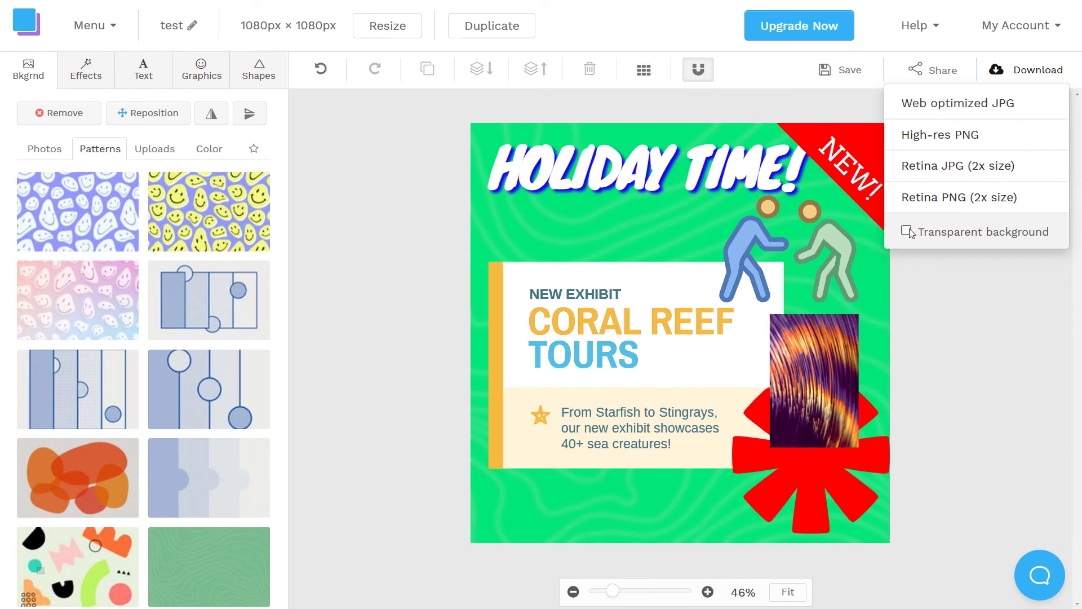
left_click(926, 361)
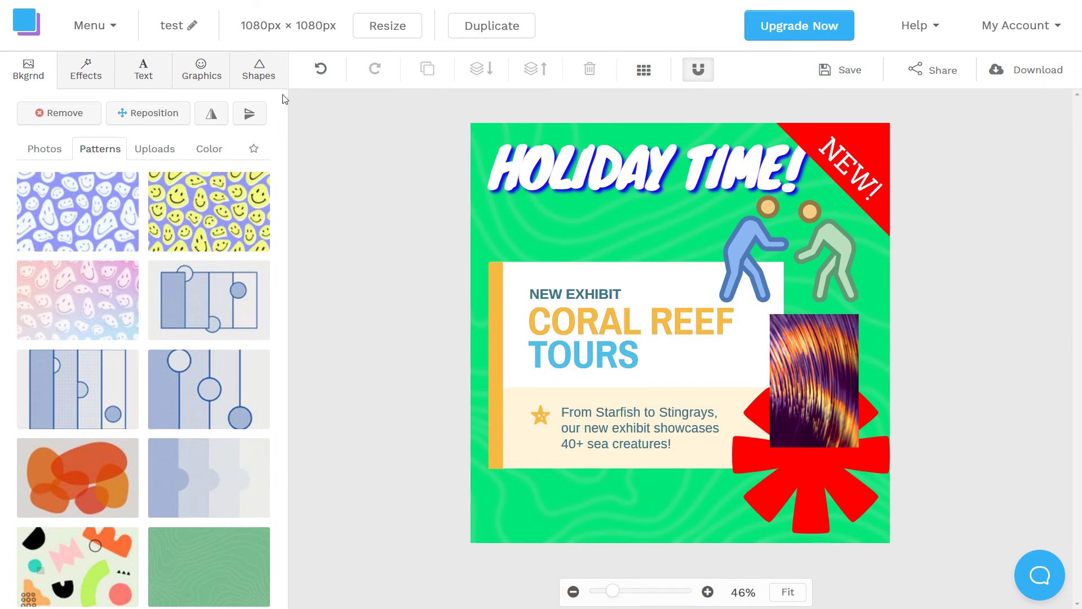
Bring up Snappa's main navigation menu and scroll through its entries.
left_click(109, 30)
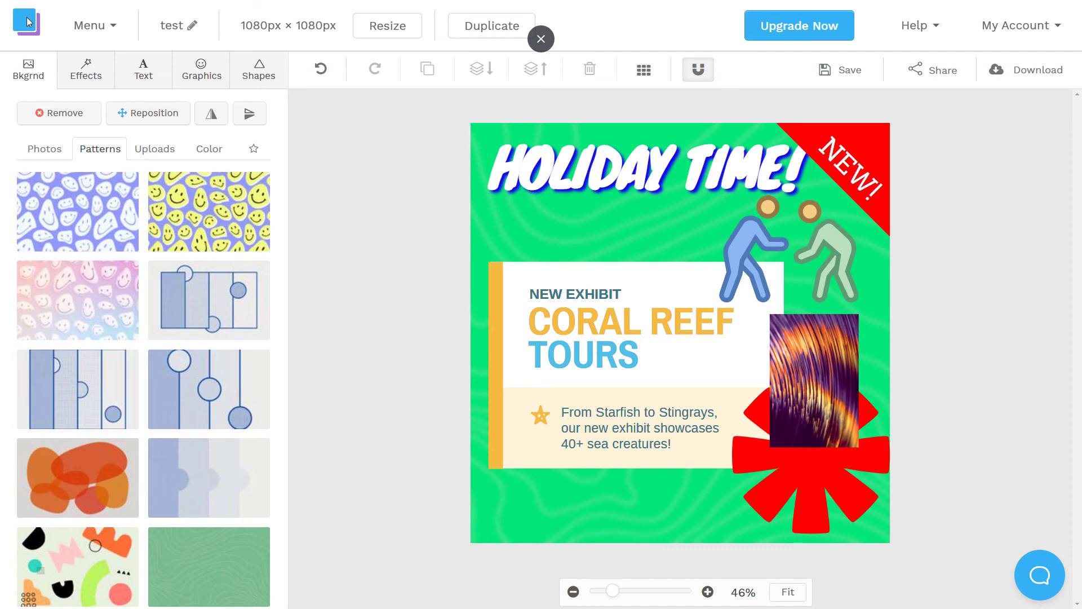
left_click(119, 32)
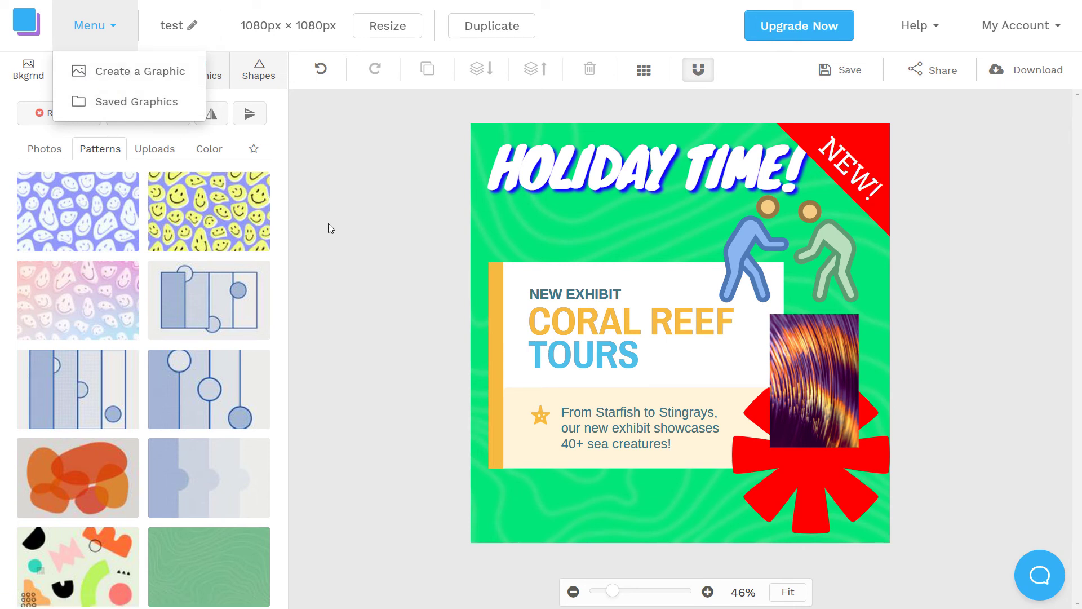
left_click(346, 213)
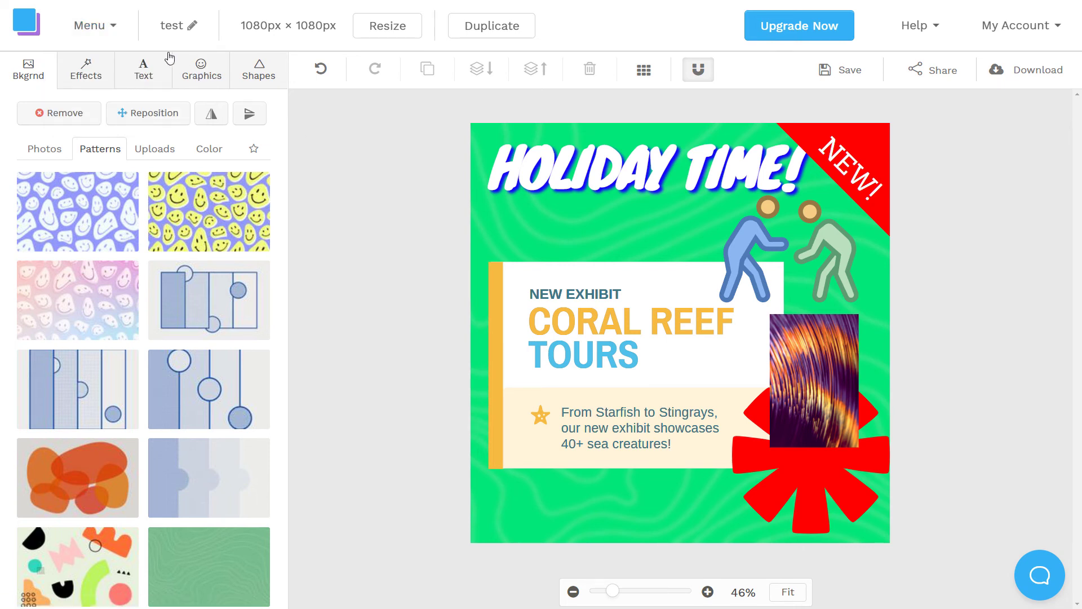
left_click(99, 40)
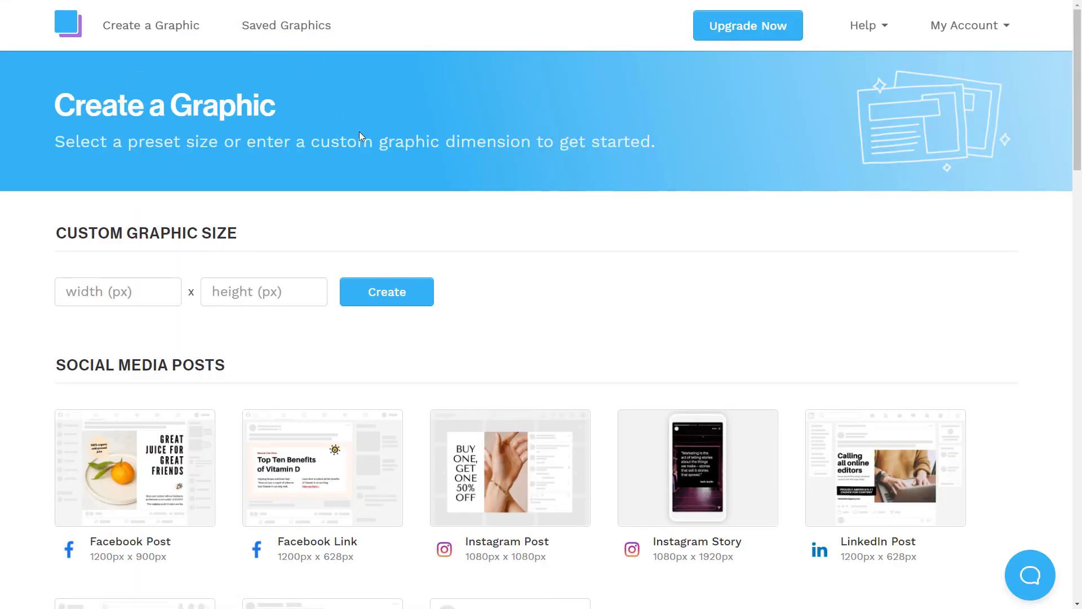
scroll(362, 162, "down", 7)
scroll(364, 164, "down", 2)
scroll(365, 167, "up", 9)
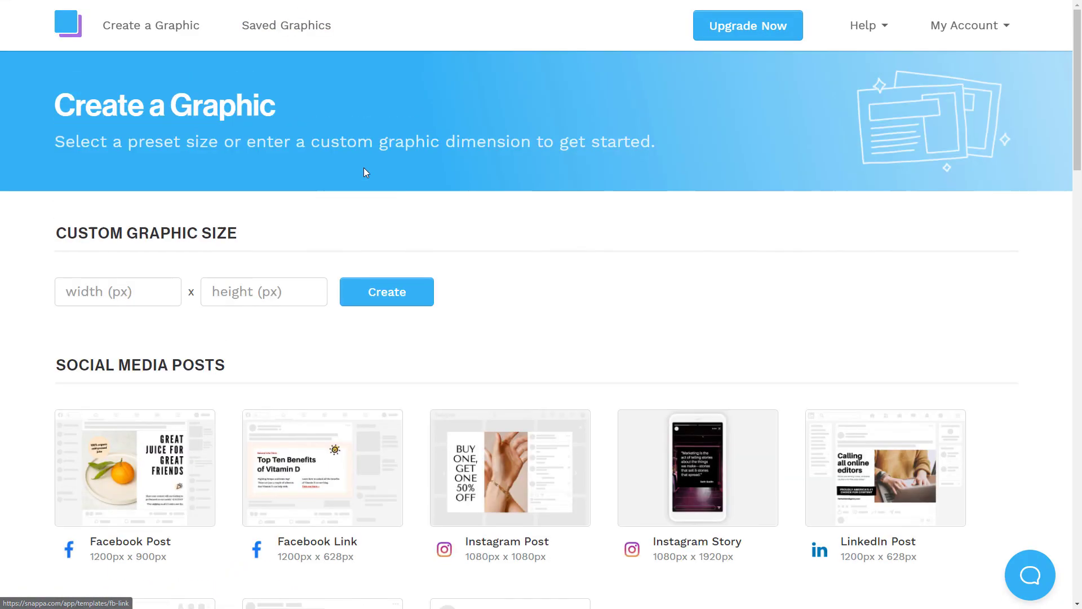
Go to Saved Graphics to list the test Instagram Post and Untitled Facebook Post.
left_click(265, 33)
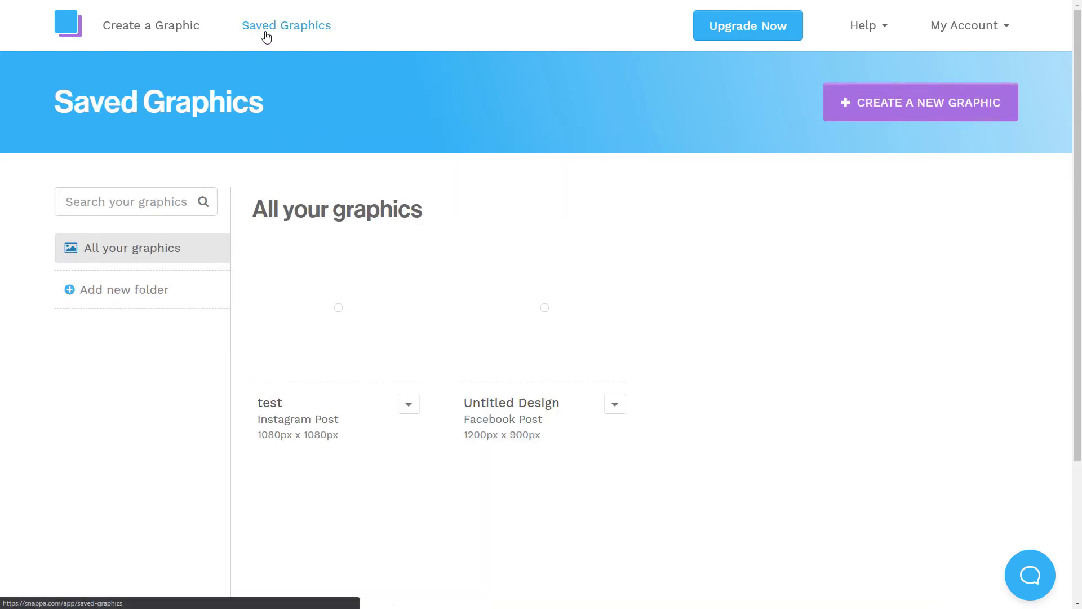